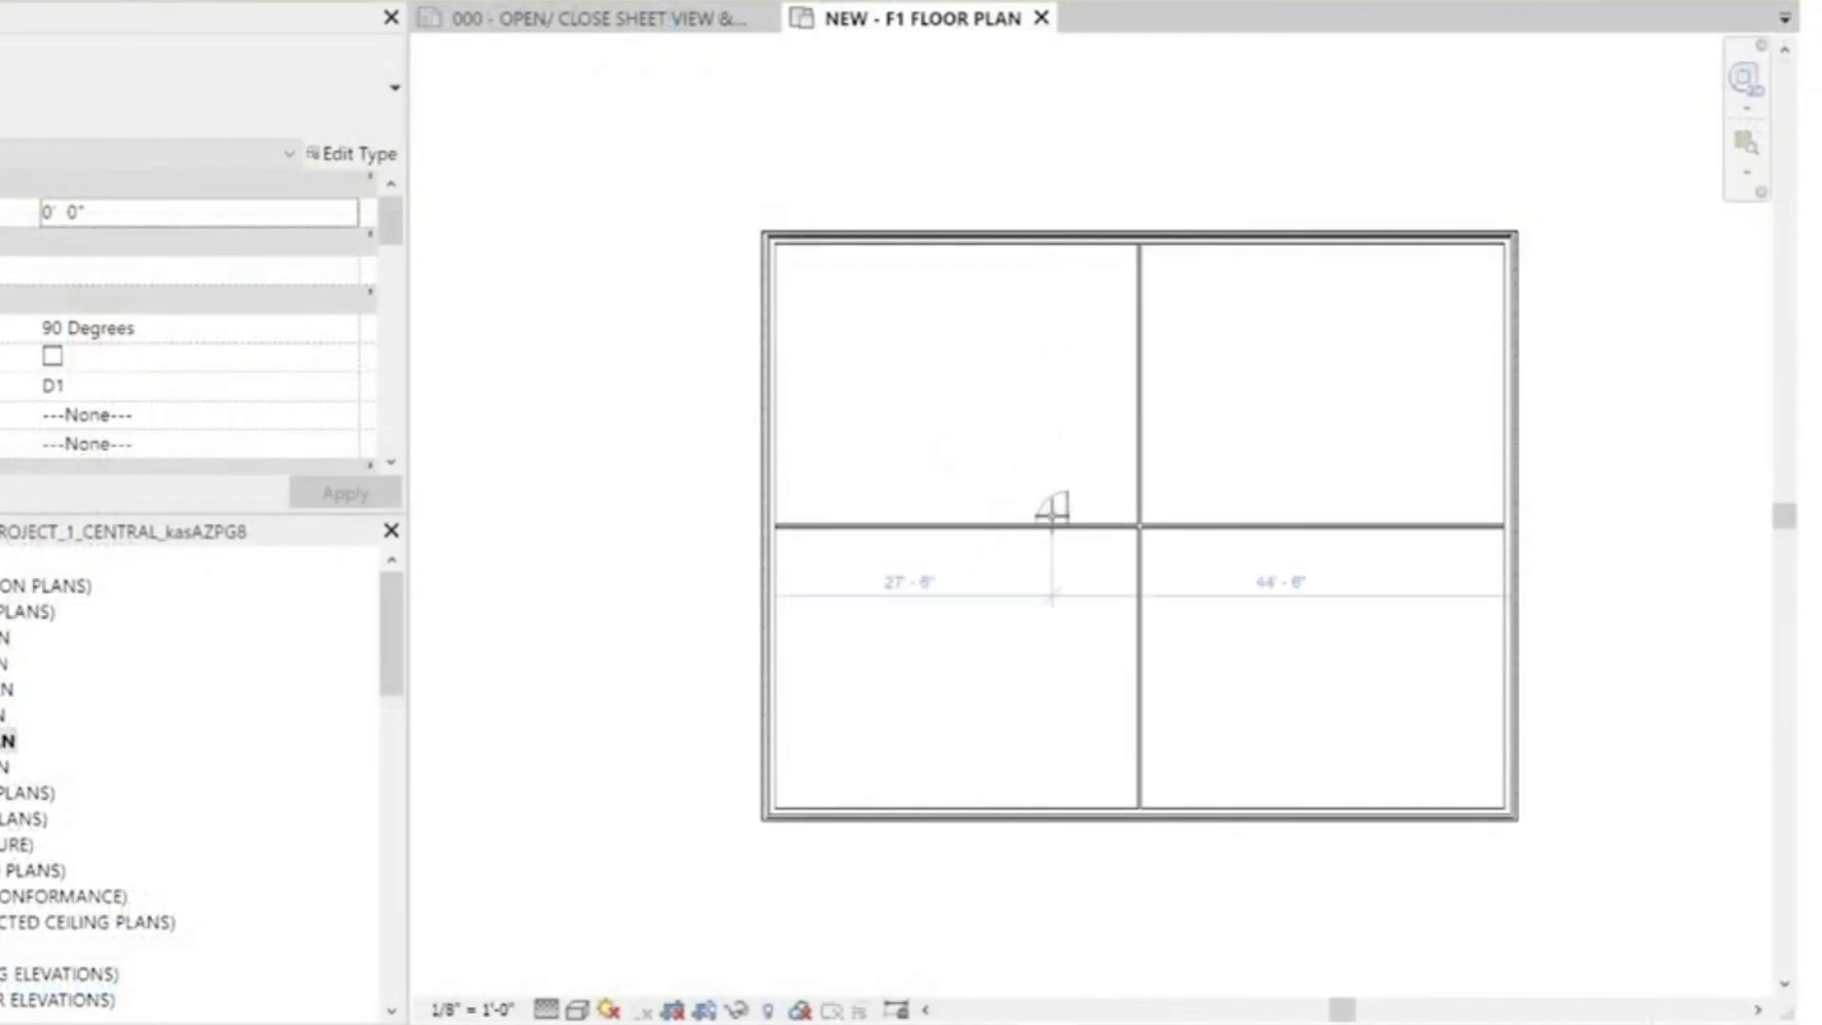
# Step: Place a 3'-0"x7'-0" door in the horizontal interior wall, about 28'-6" from the left exterior wall
pyautogui.scroll(1, 1087, 512)
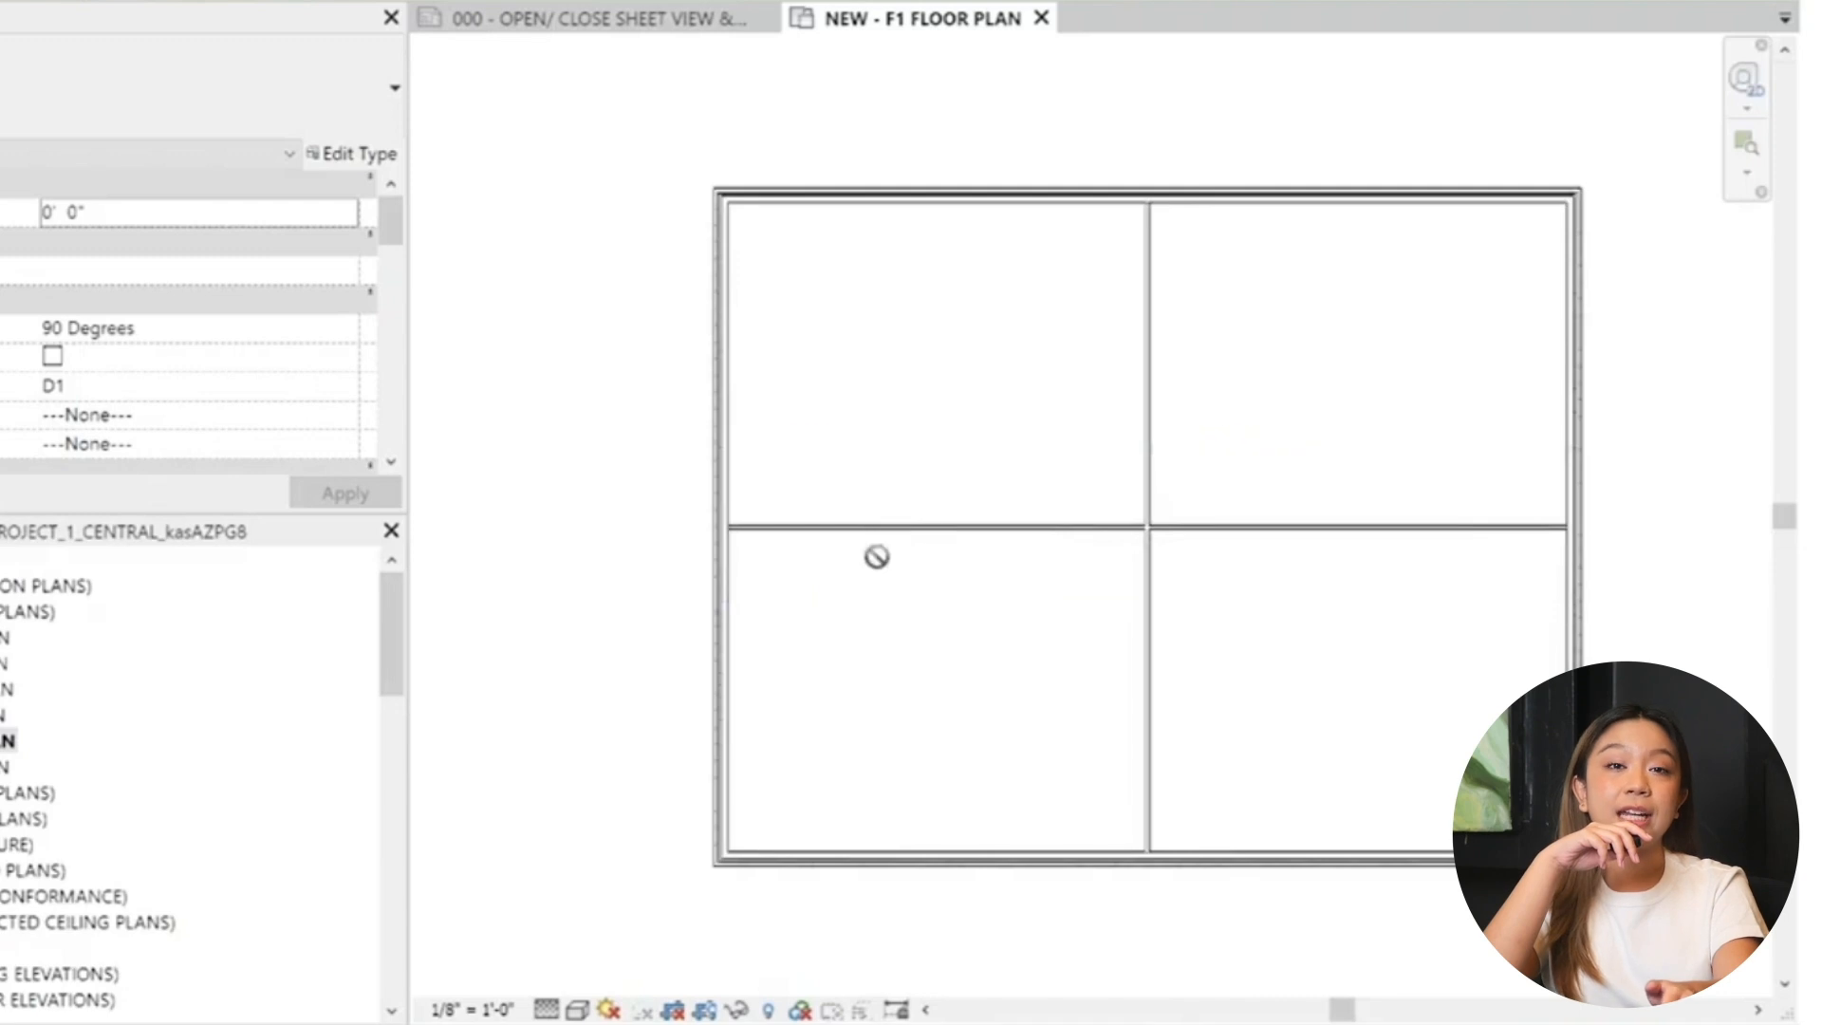
pyautogui.click(1060, 525)
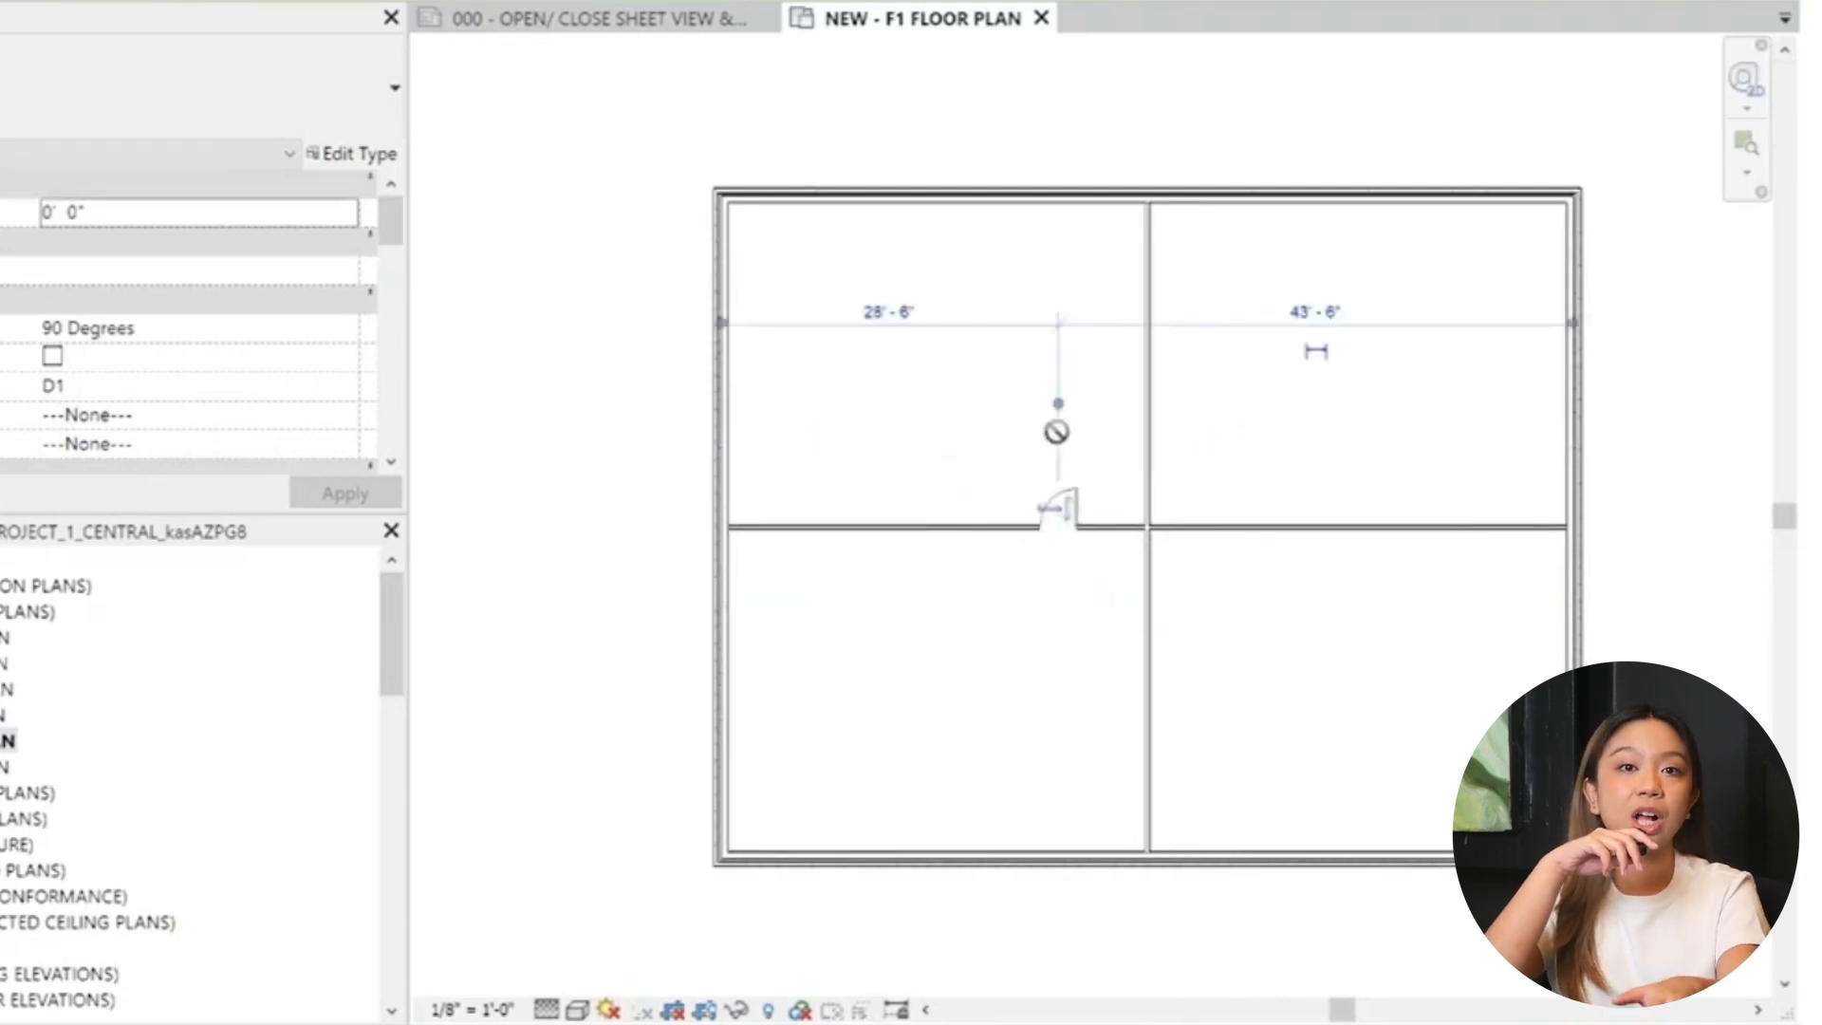
pyautogui.press('Escape')
pyautogui.press('Escape')
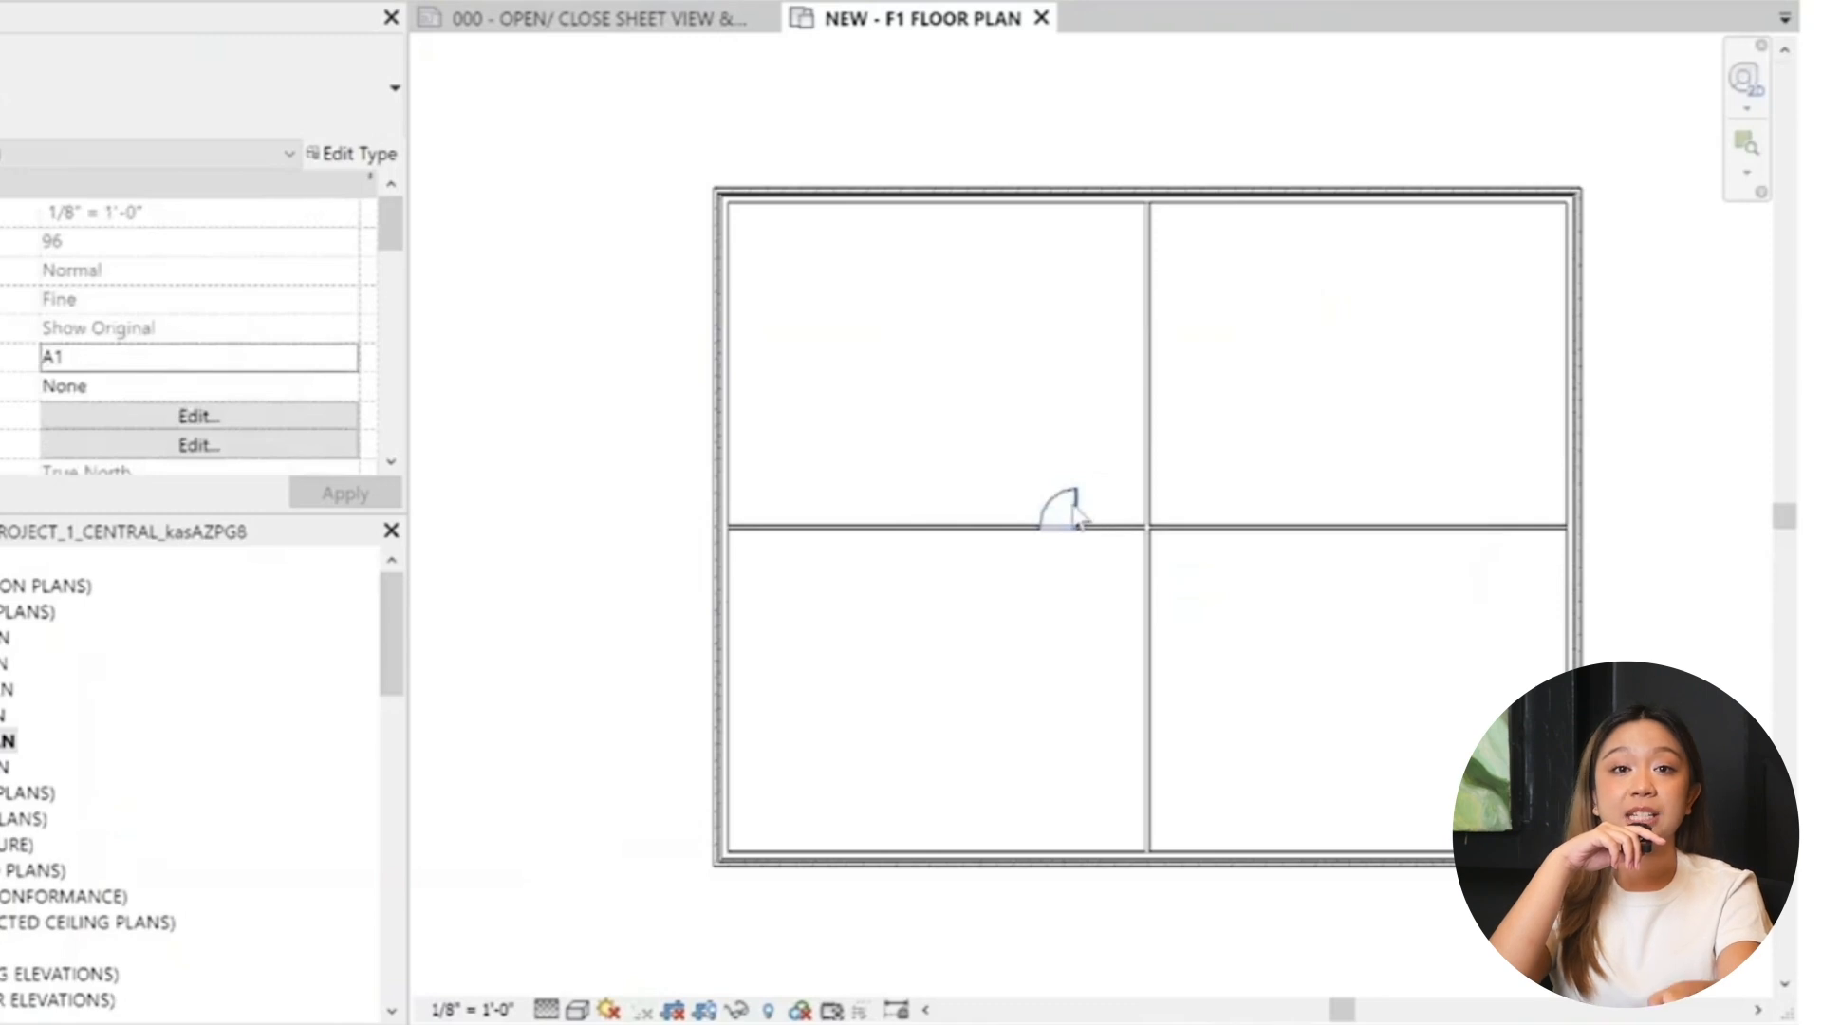
# Step: Select the placed door and examine its type and instance properties
pyautogui.click(1079, 521)
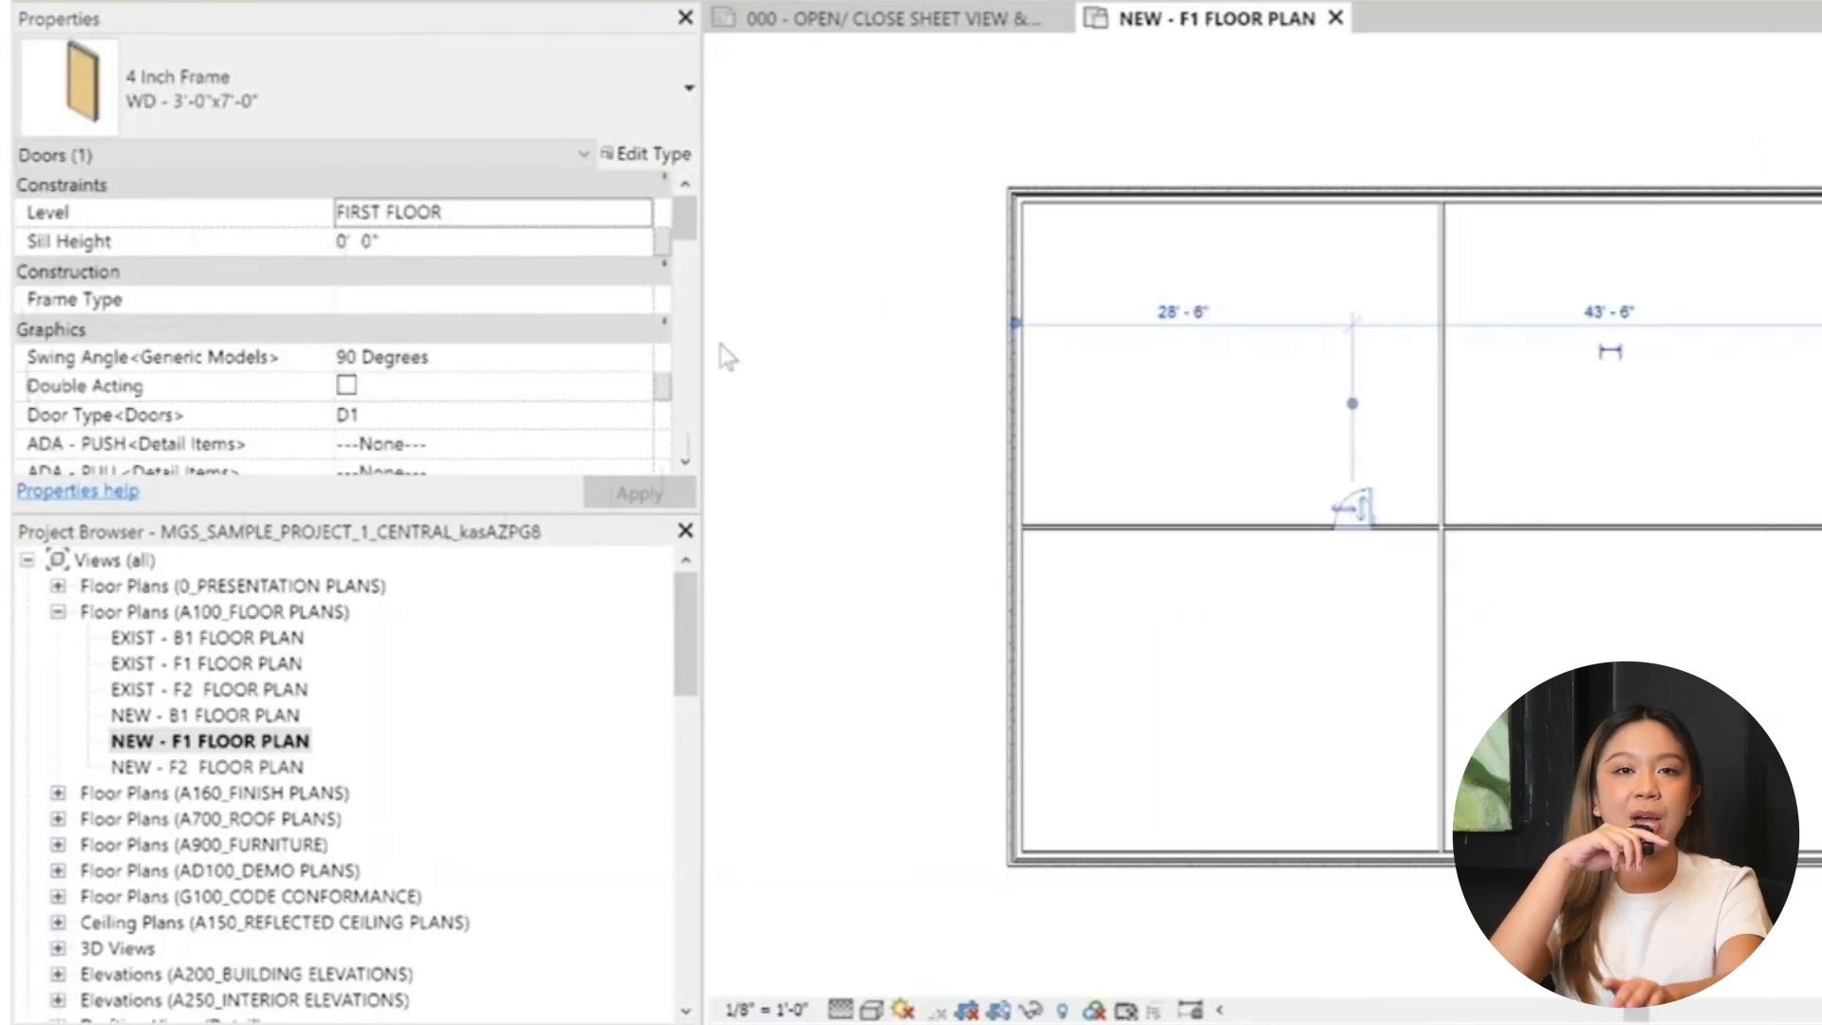
pyautogui.moveTo(688, 225)
pyautogui.mouseDown()
pyautogui.moveTo(693, 256)
pyautogui.moveTo(692, 224)
pyautogui.mouseUp()
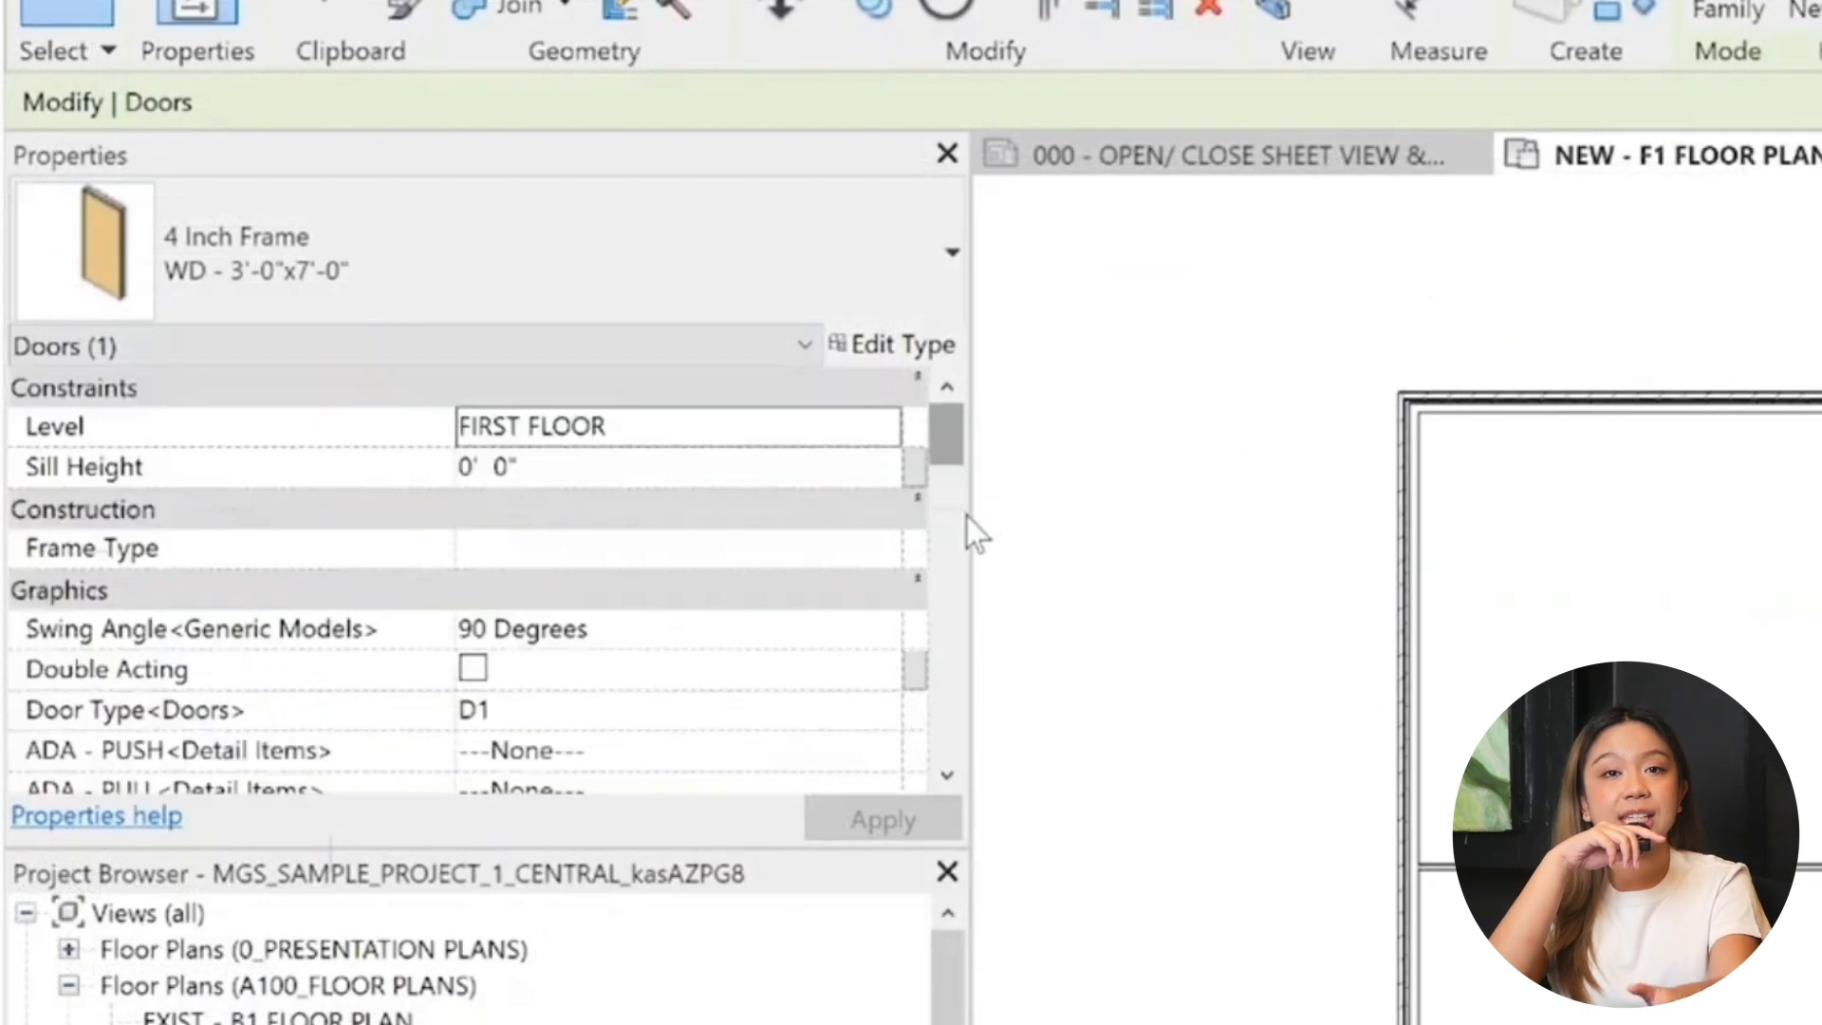
pyautogui.moveTo(960, 464); pyautogui.dragTo(955, 585)
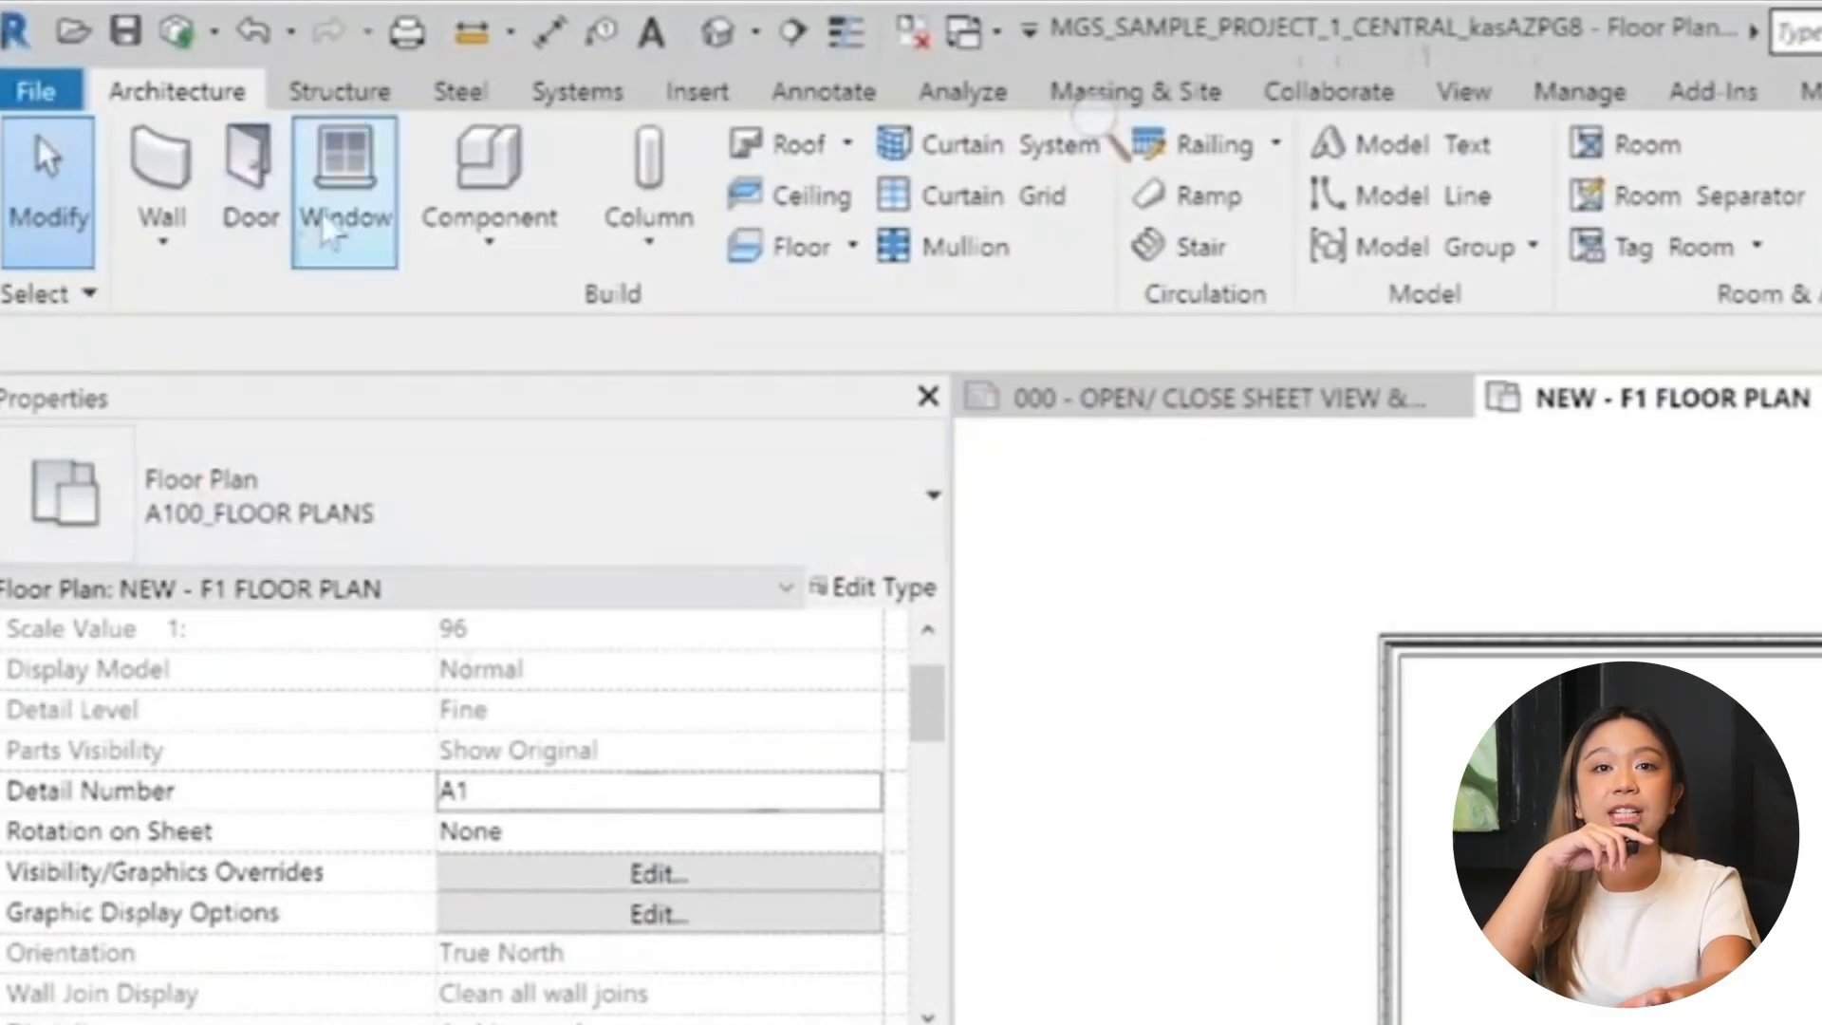
# Step: Place a 36" x 48" Double Hung with Trim window in the upper-left room's exterior wall, about 13'-6" from the left corner
pyautogui.click(327, 200)
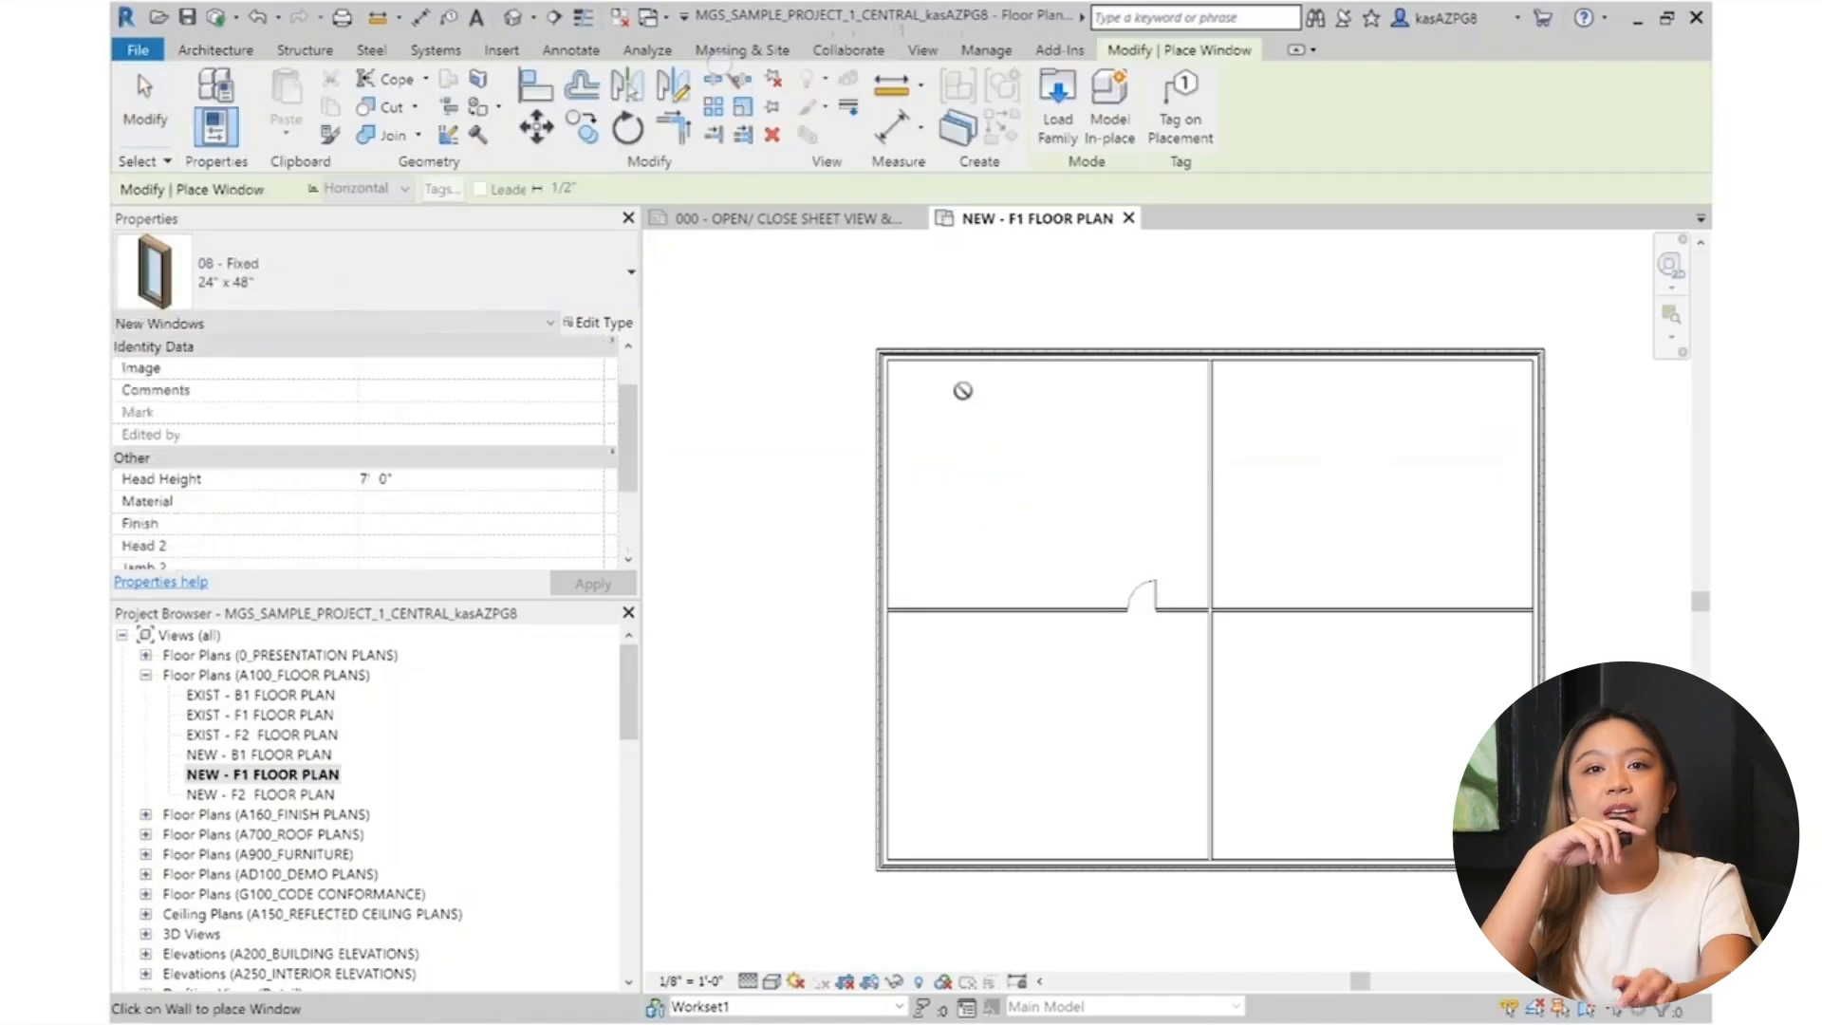
pyautogui.click(380, 275)
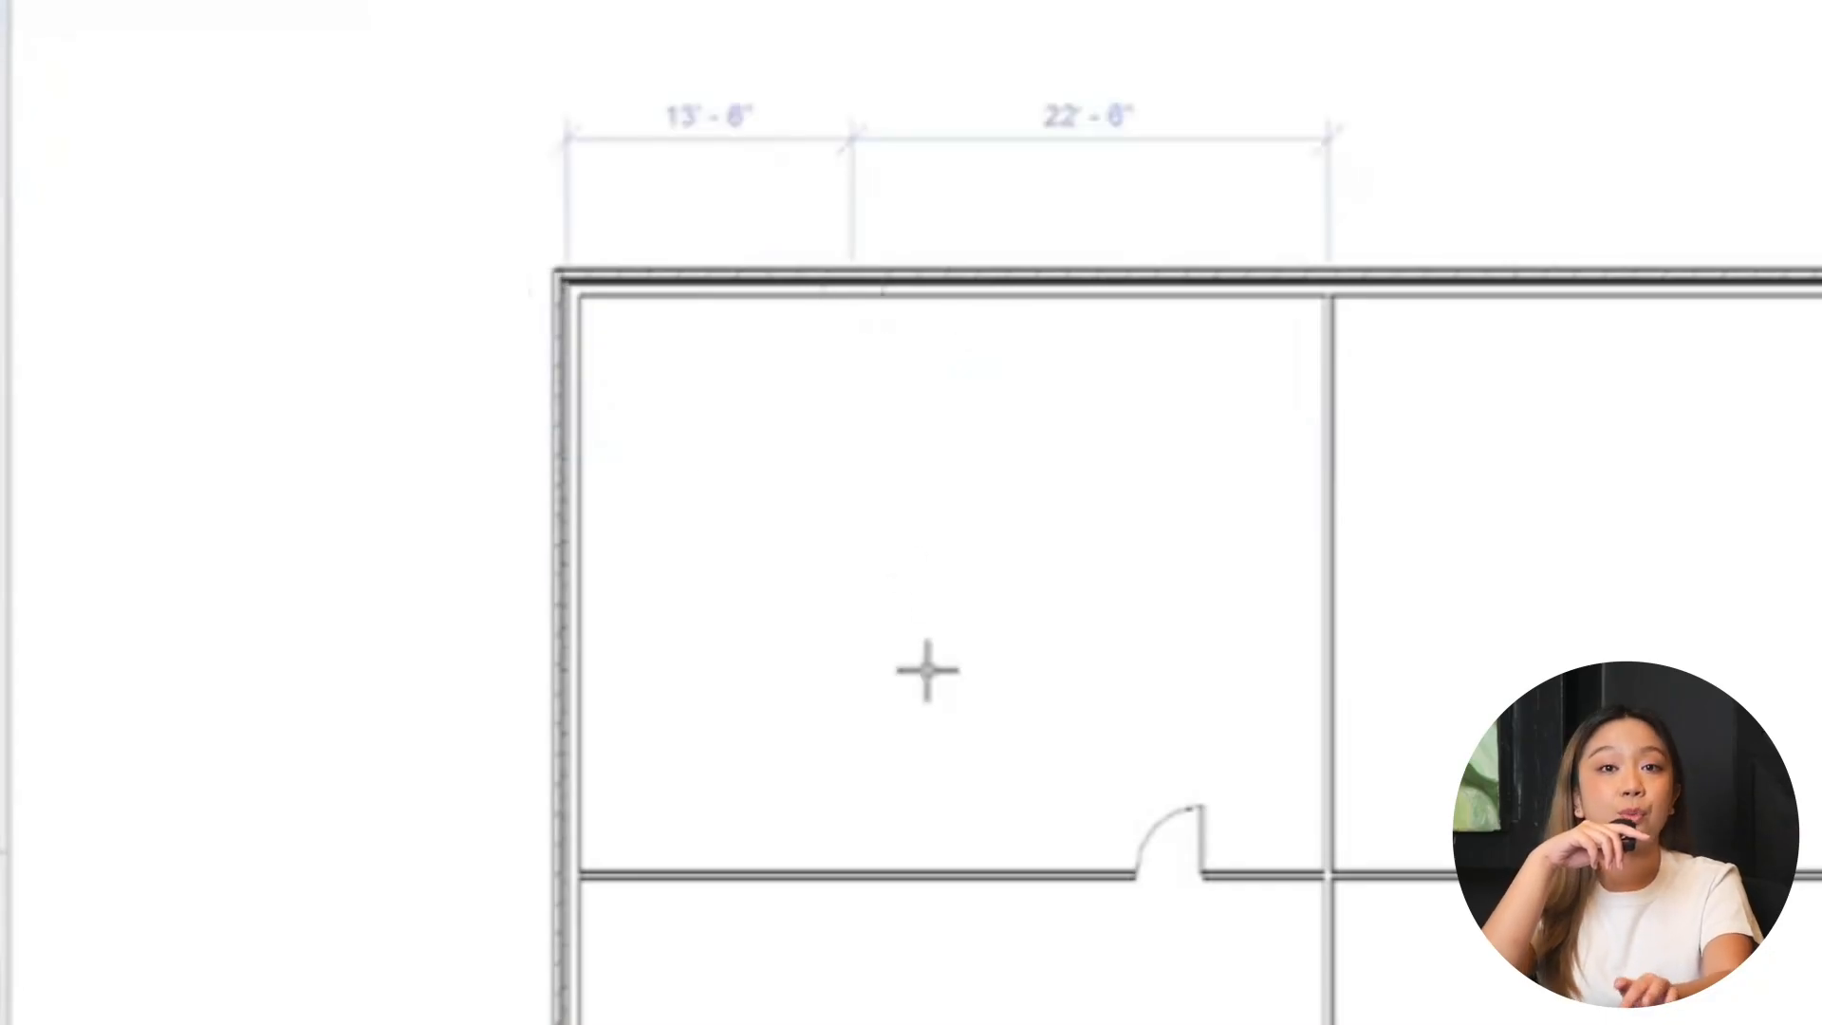
pyautogui.click(852, 282)
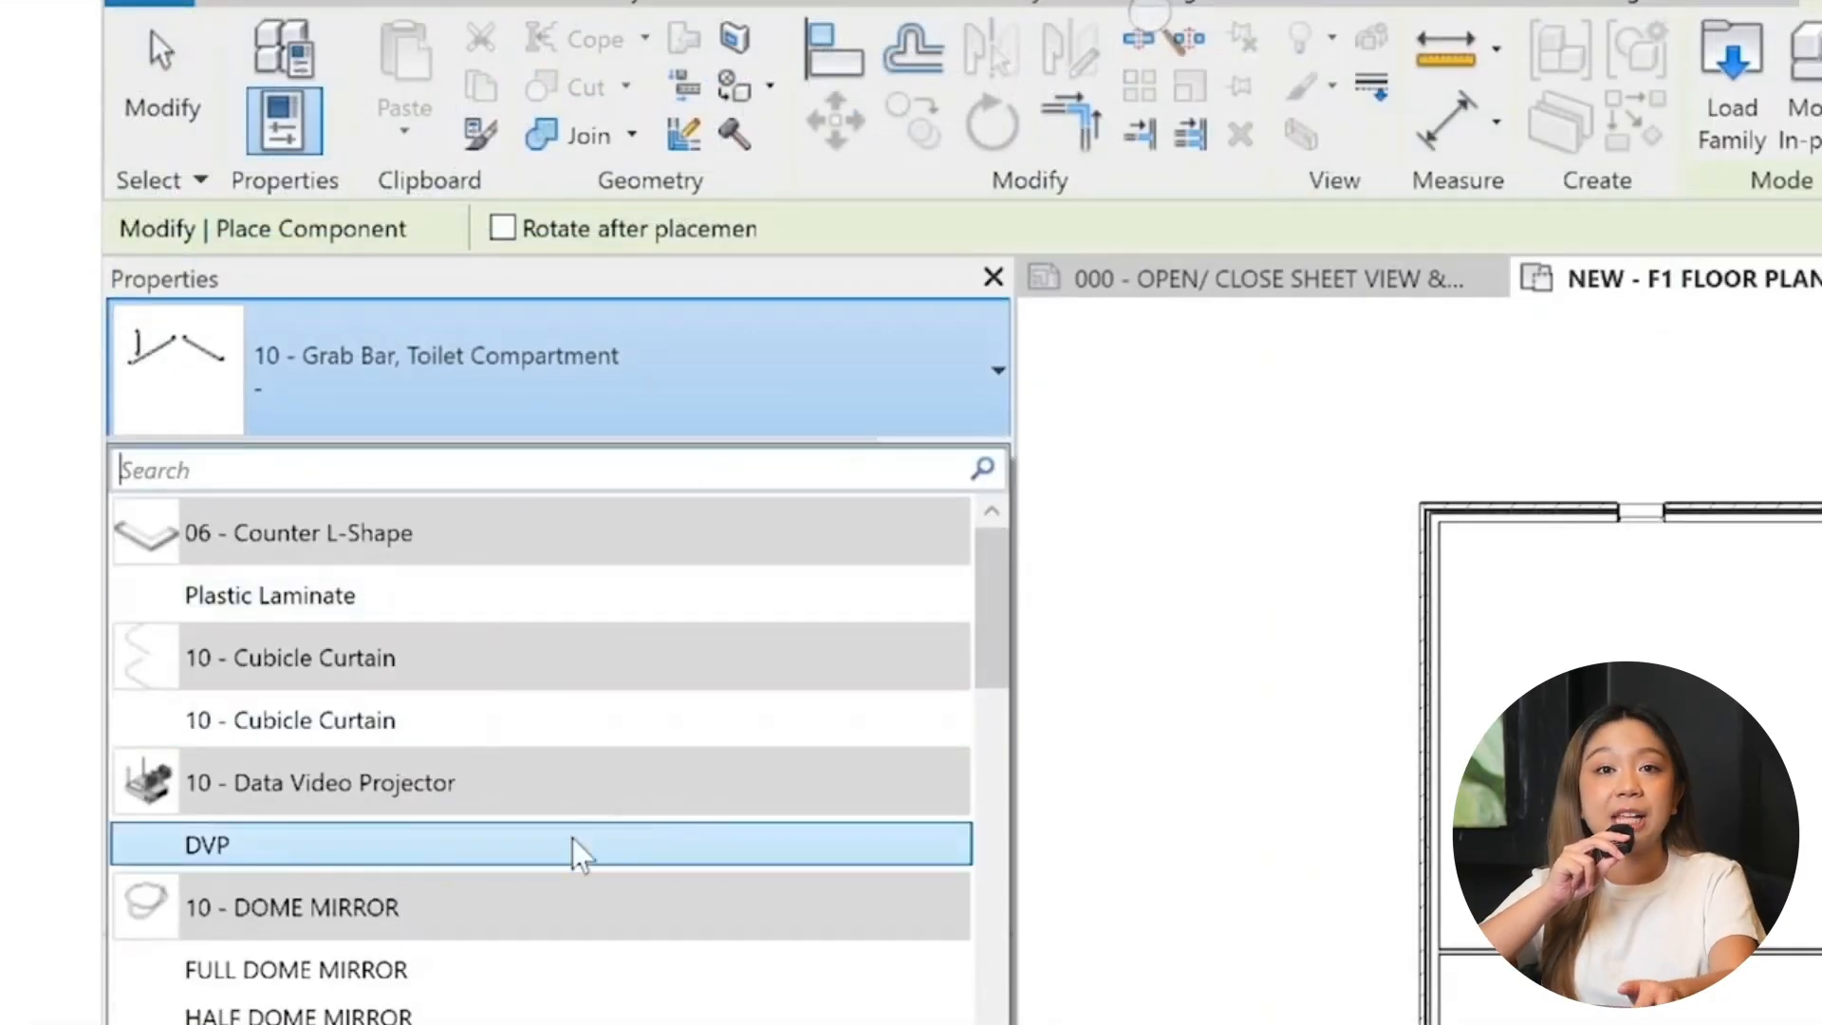
# Step: Place a Plastic Laminate 06 - Counter L-Shape component in the upper-left room
pyautogui.click(381, 570)
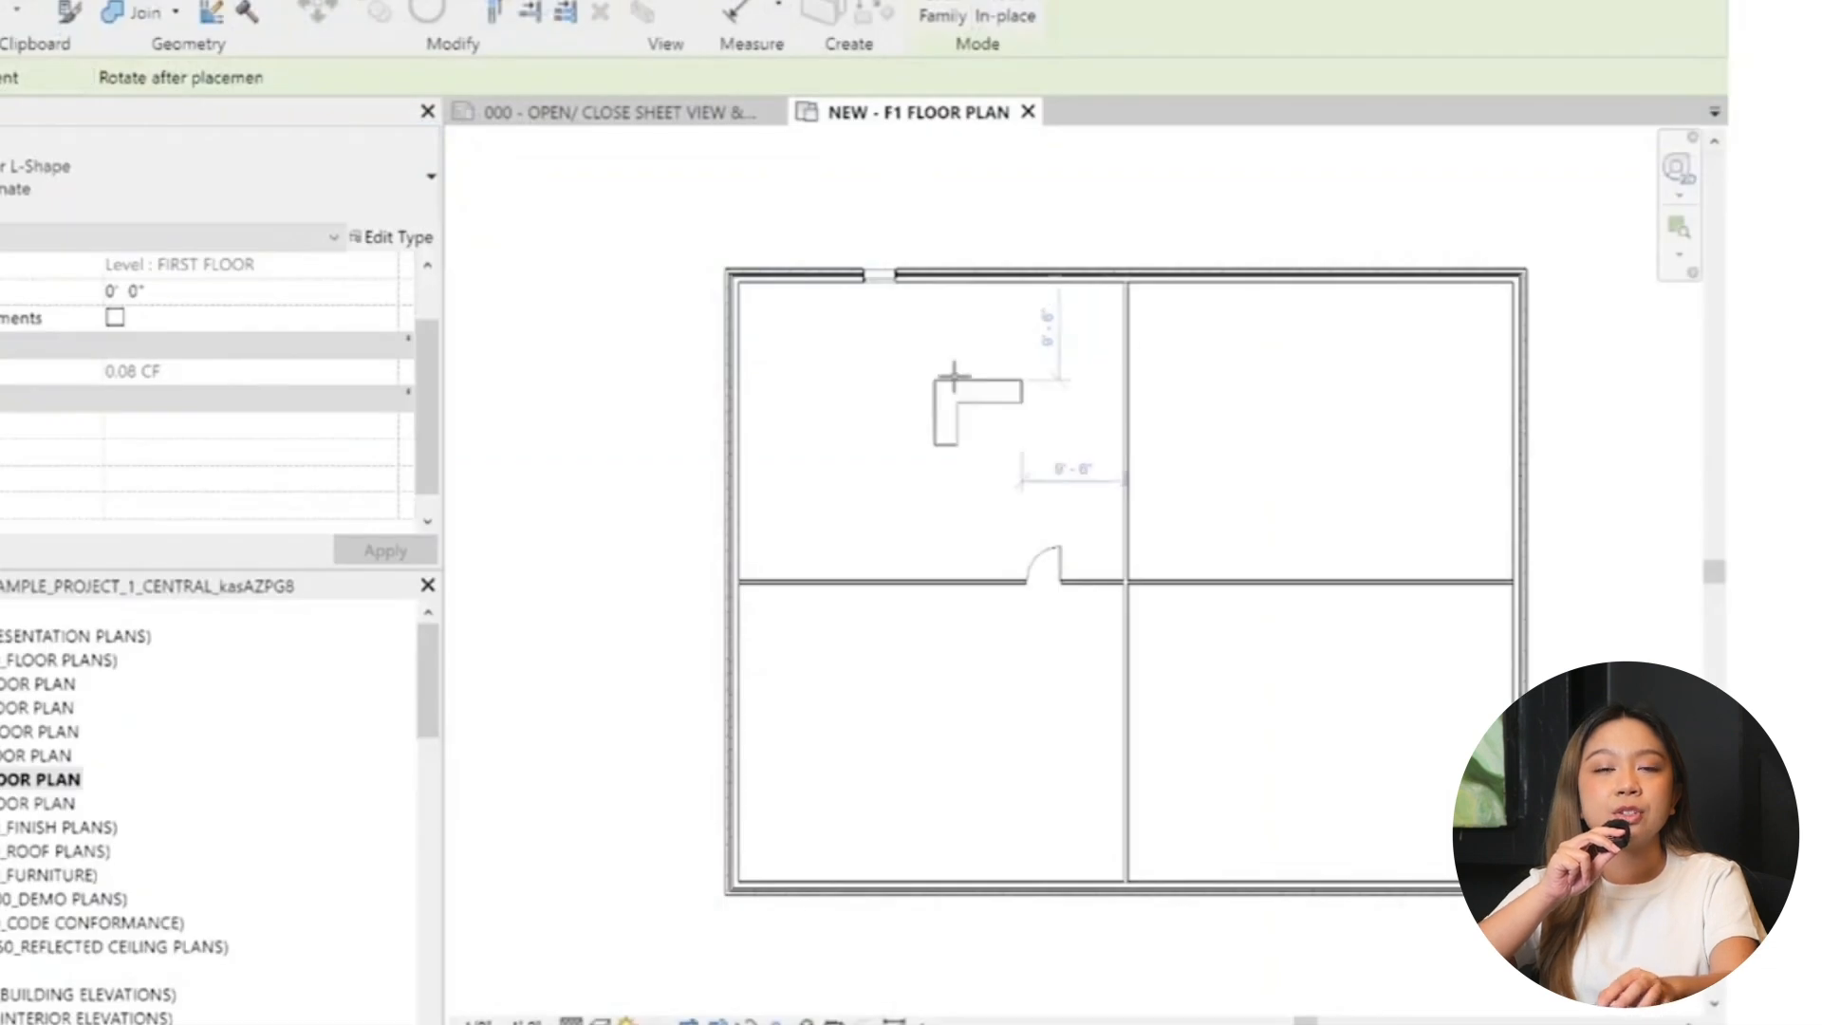
pyautogui.click(668, 301)
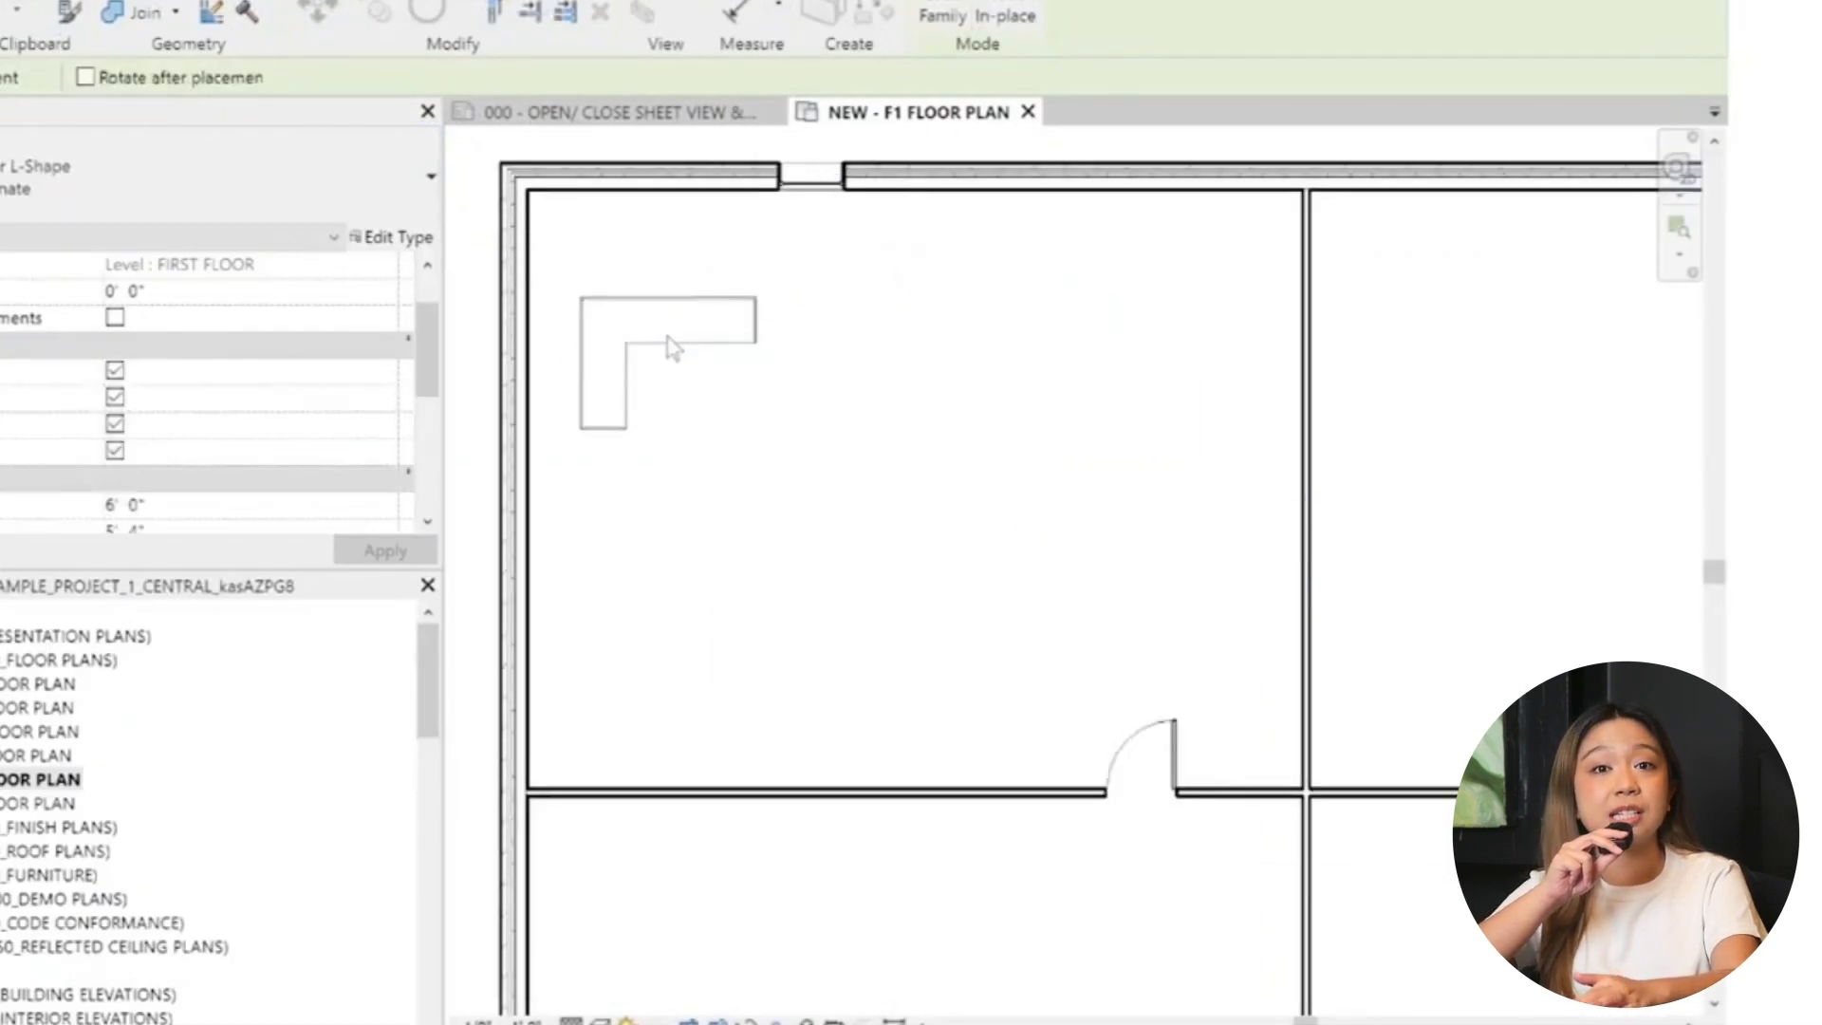
pyautogui.press('Escape')
# Step: Move the L-shaped counter by its outer corner into the upper-left inside corner of the room
pyautogui.click(677, 313)
pyautogui.press('z')
pyautogui.press('r')
pyautogui.moveTo(560, 284); pyautogui.dragTo(788, 480)
pyautogui.press('m')
pyautogui.press('v')
pyautogui.click(546, 302)
pyautogui.scroll(-2, 899, 551)
pyautogui.scroll(3, 649, 260)
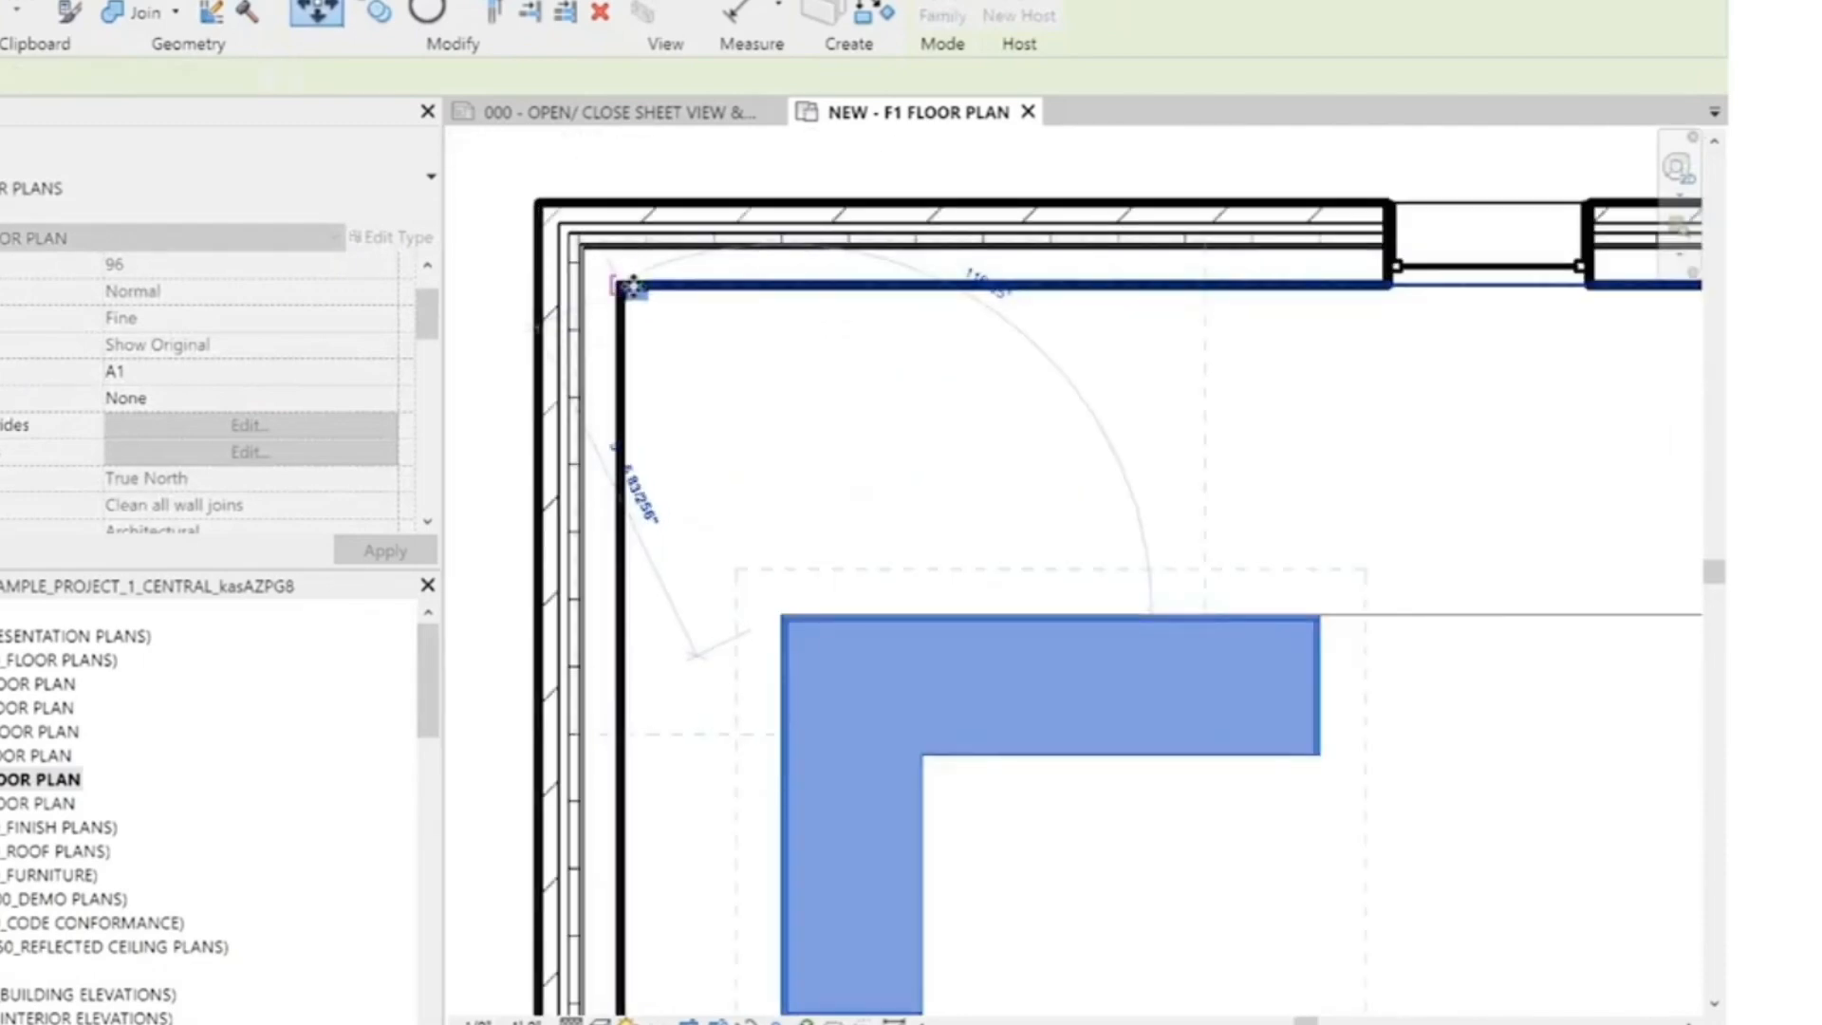
pyautogui.click(626, 283)
pyautogui.click(1070, 570)
pyautogui.click(1113, 427)
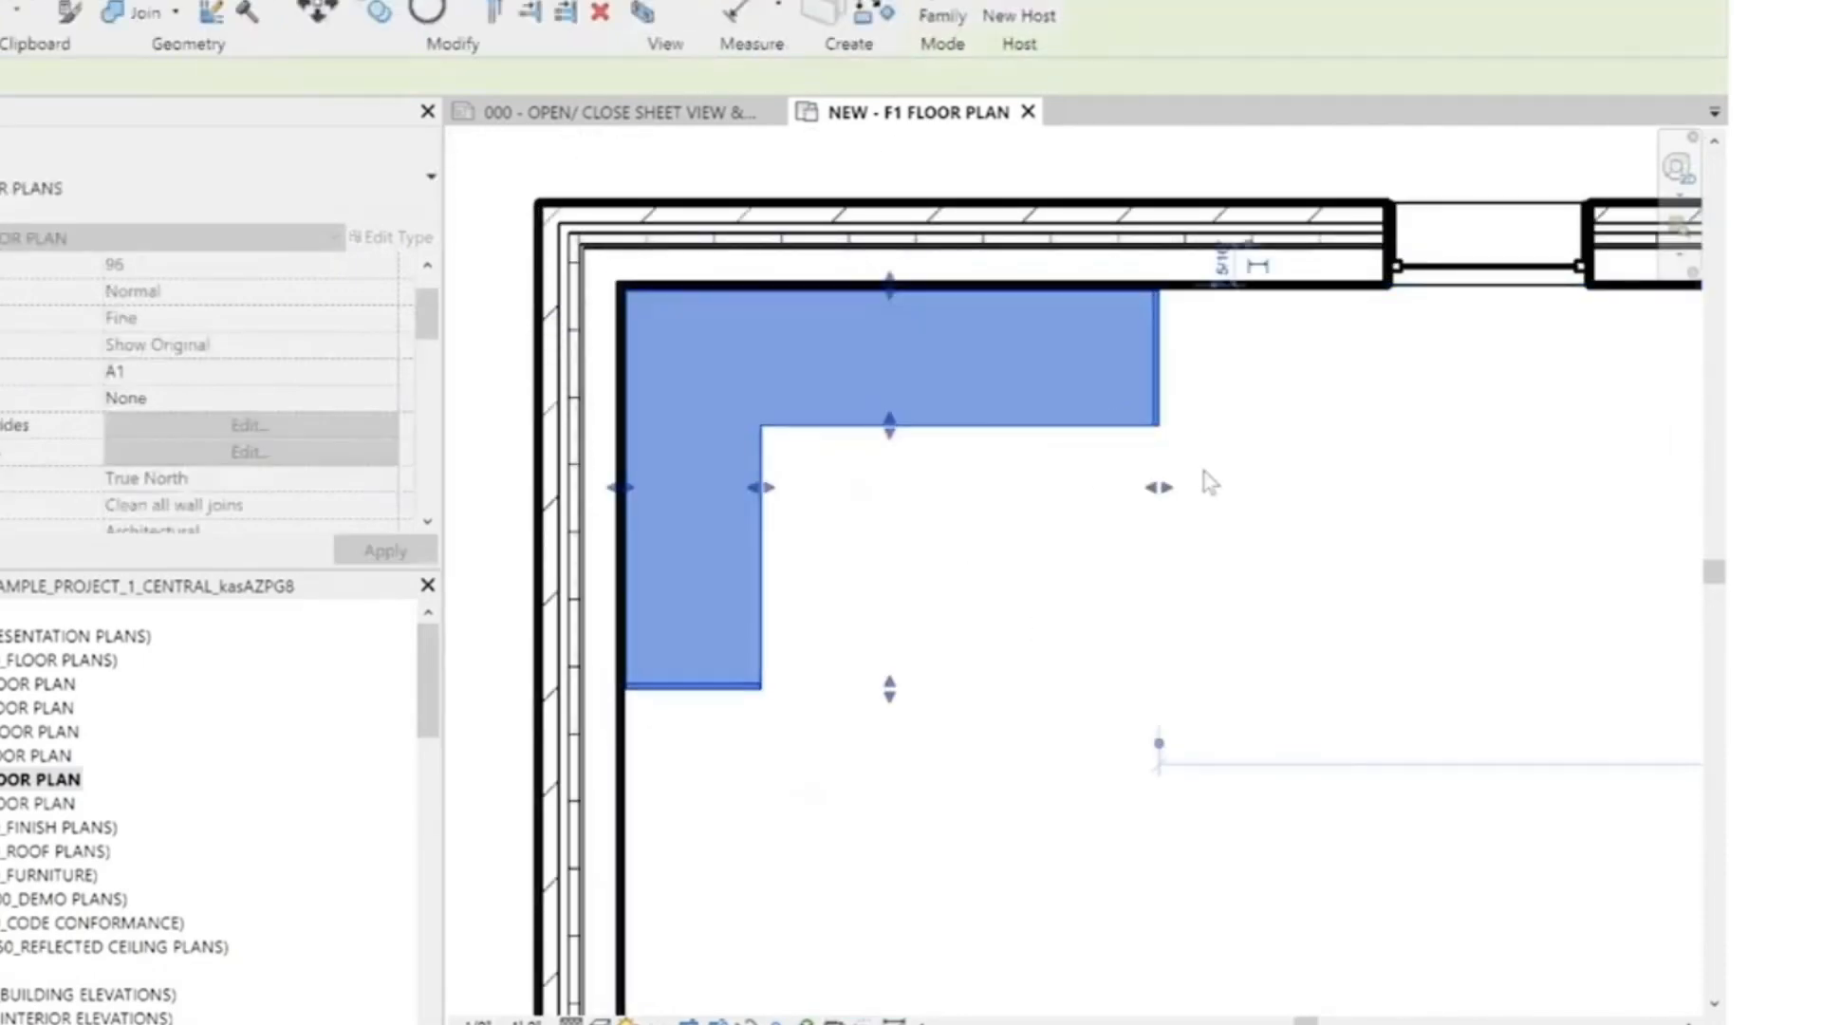
# Step: Stretch the counter's leg along the window wall to about 10' 0" and shorten its other leg to about 4' 5"
pyautogui.moveTo(1159, 487); pyautogui.dragTo(1296, 487)
pyautogui.moveTo(966, 694); pyautogui.dragTo(974, 586)
pyautogui.click(1035, 773)
# Step: Set the L-shaped counter's height to 30 inches
pyautogui.click(911, 421)
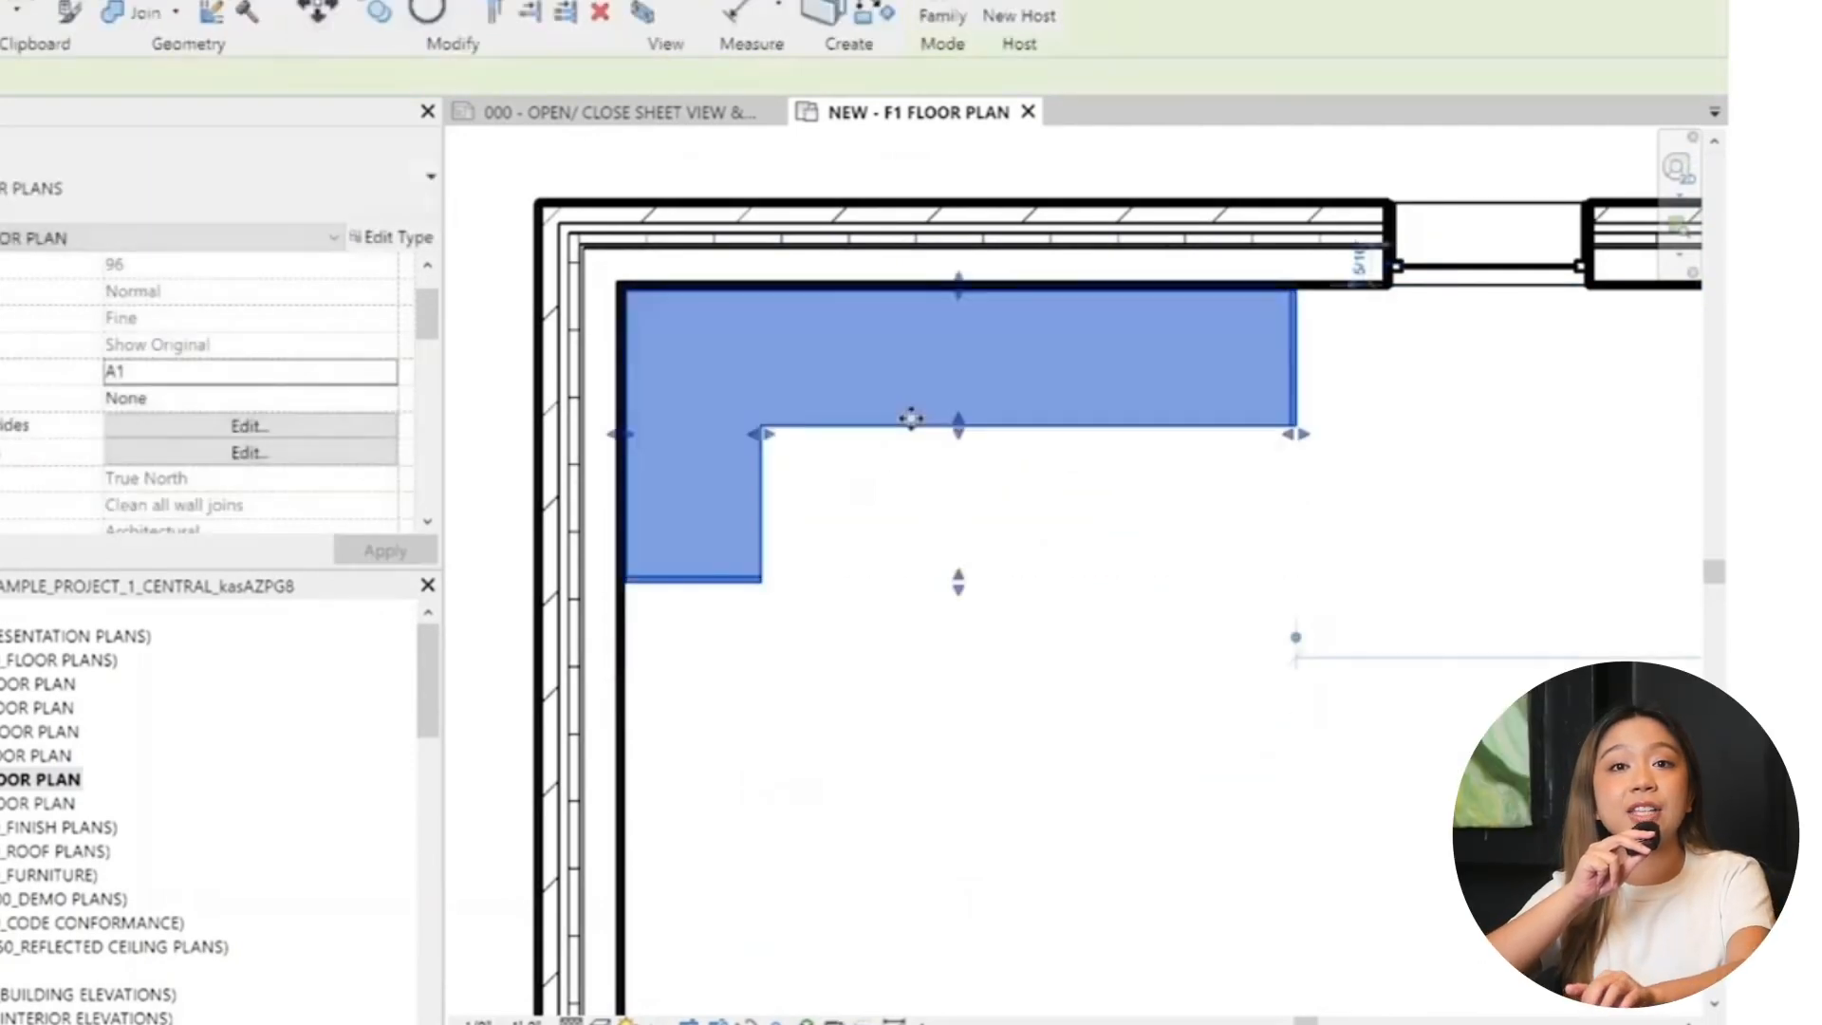
pyautogui.click(216, 398)
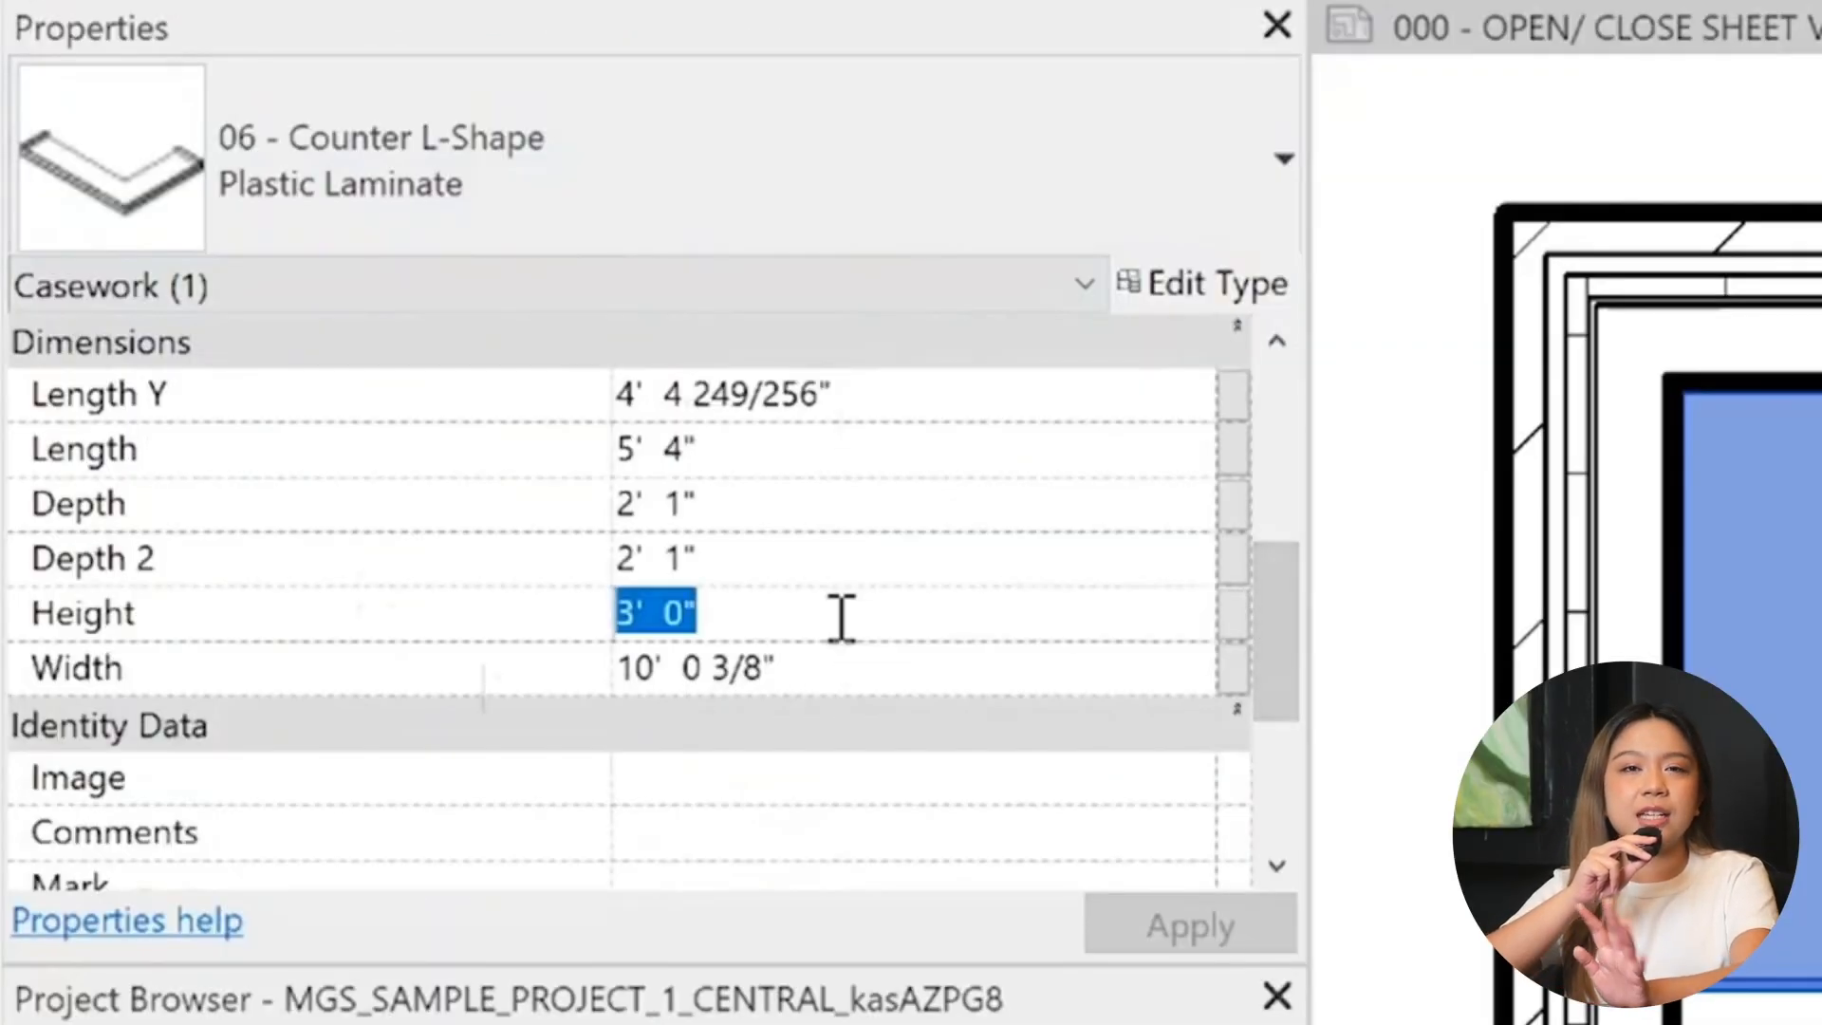
pyautogui.write('30')
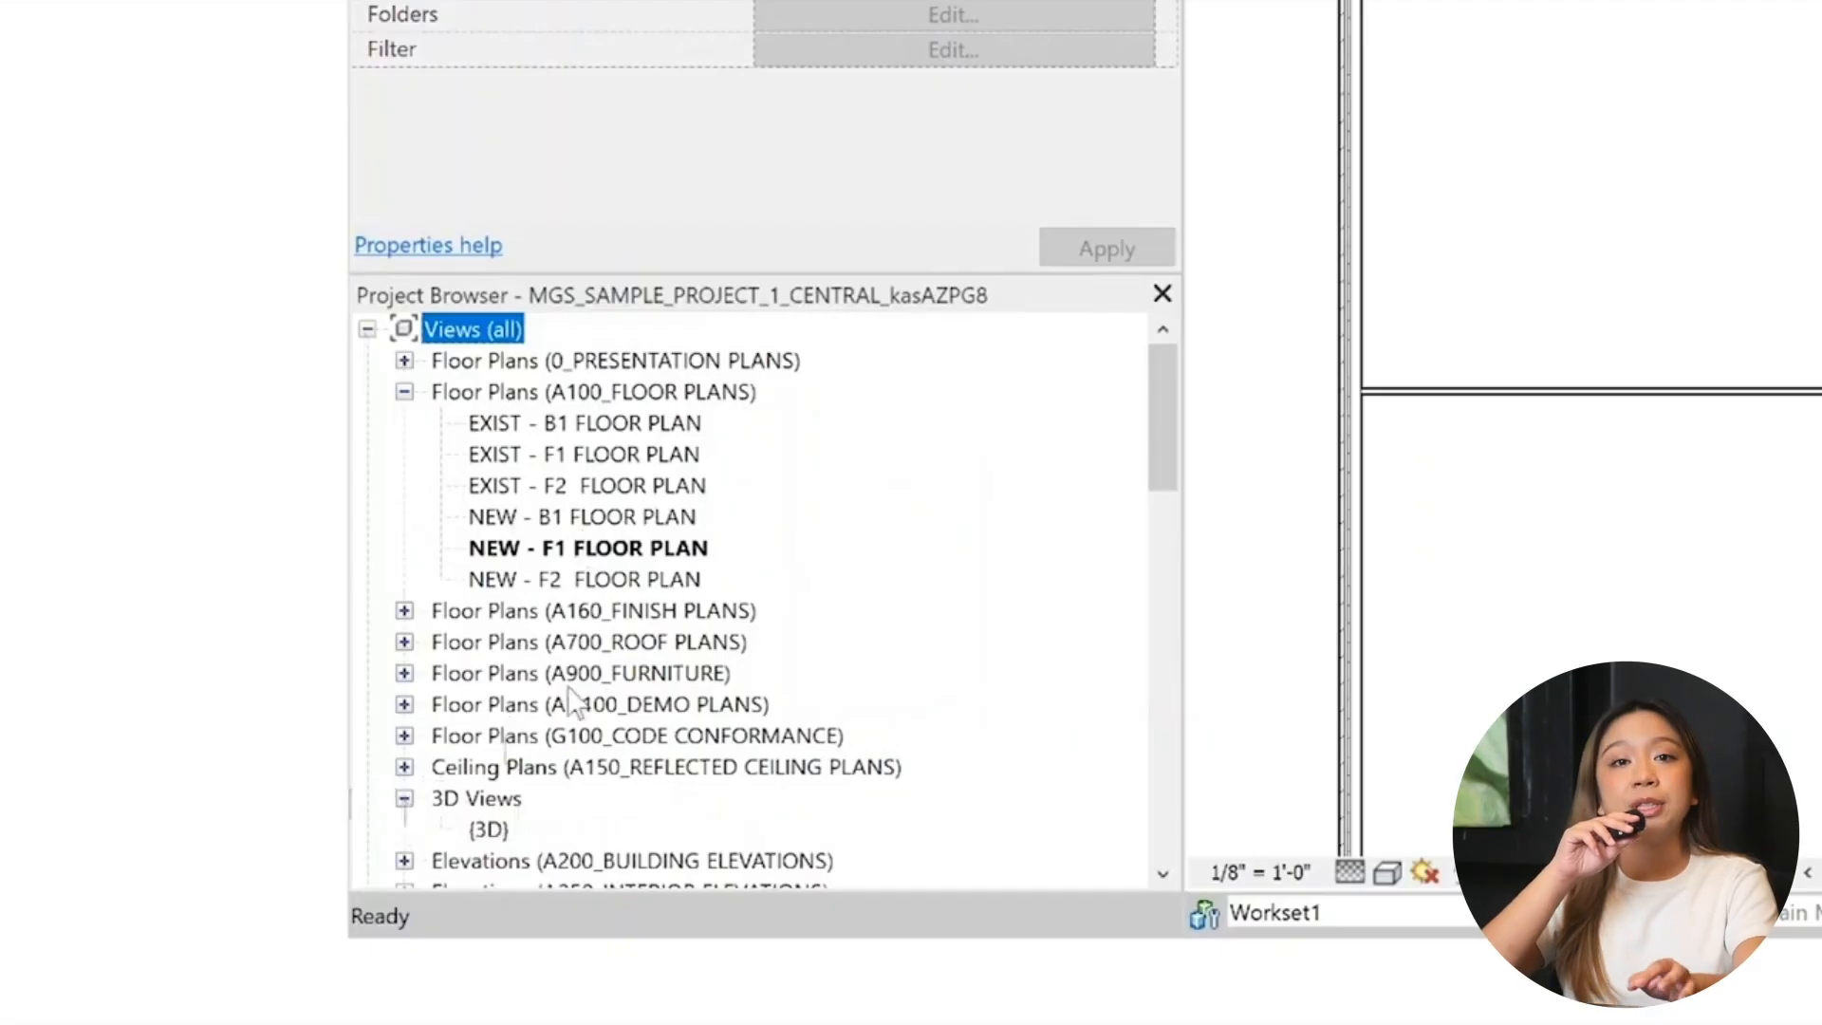
# Step: Open the {3D} view and show the counter in the corner of the room up close
pyautogui.scroll(-1, 498, 712)
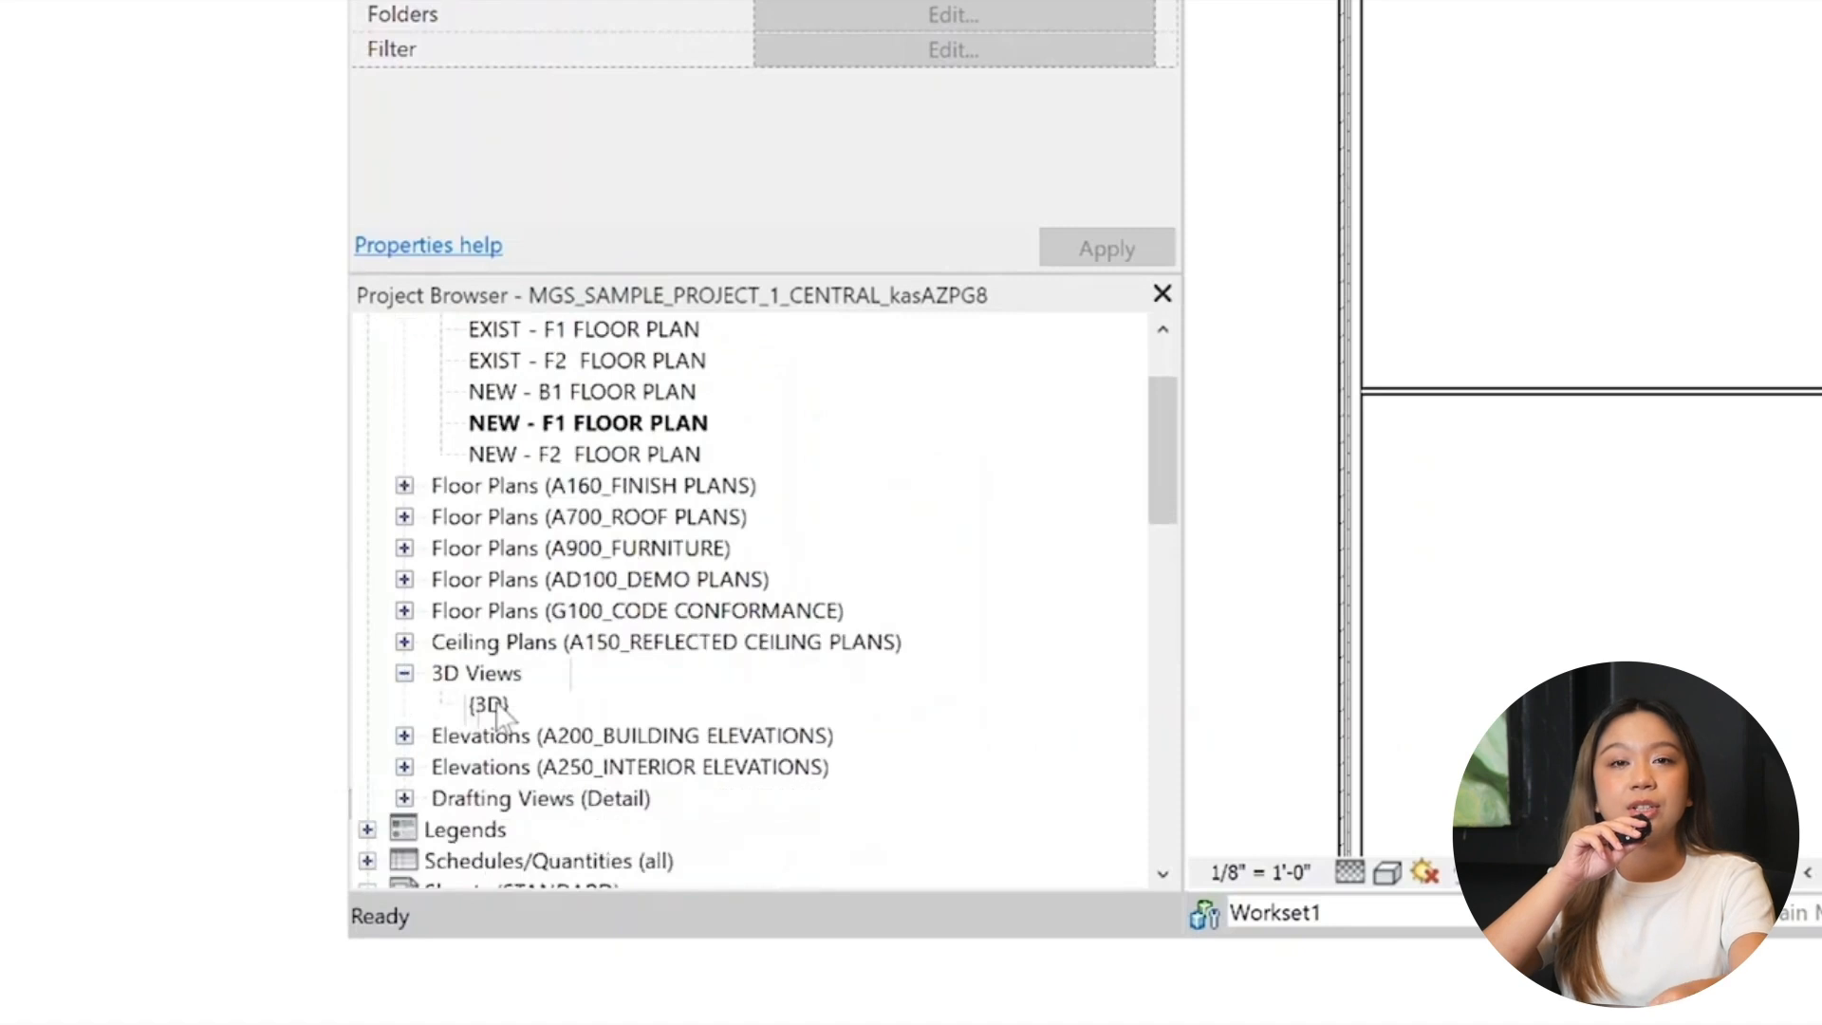
pyautogui.doubleClick(490, 705)
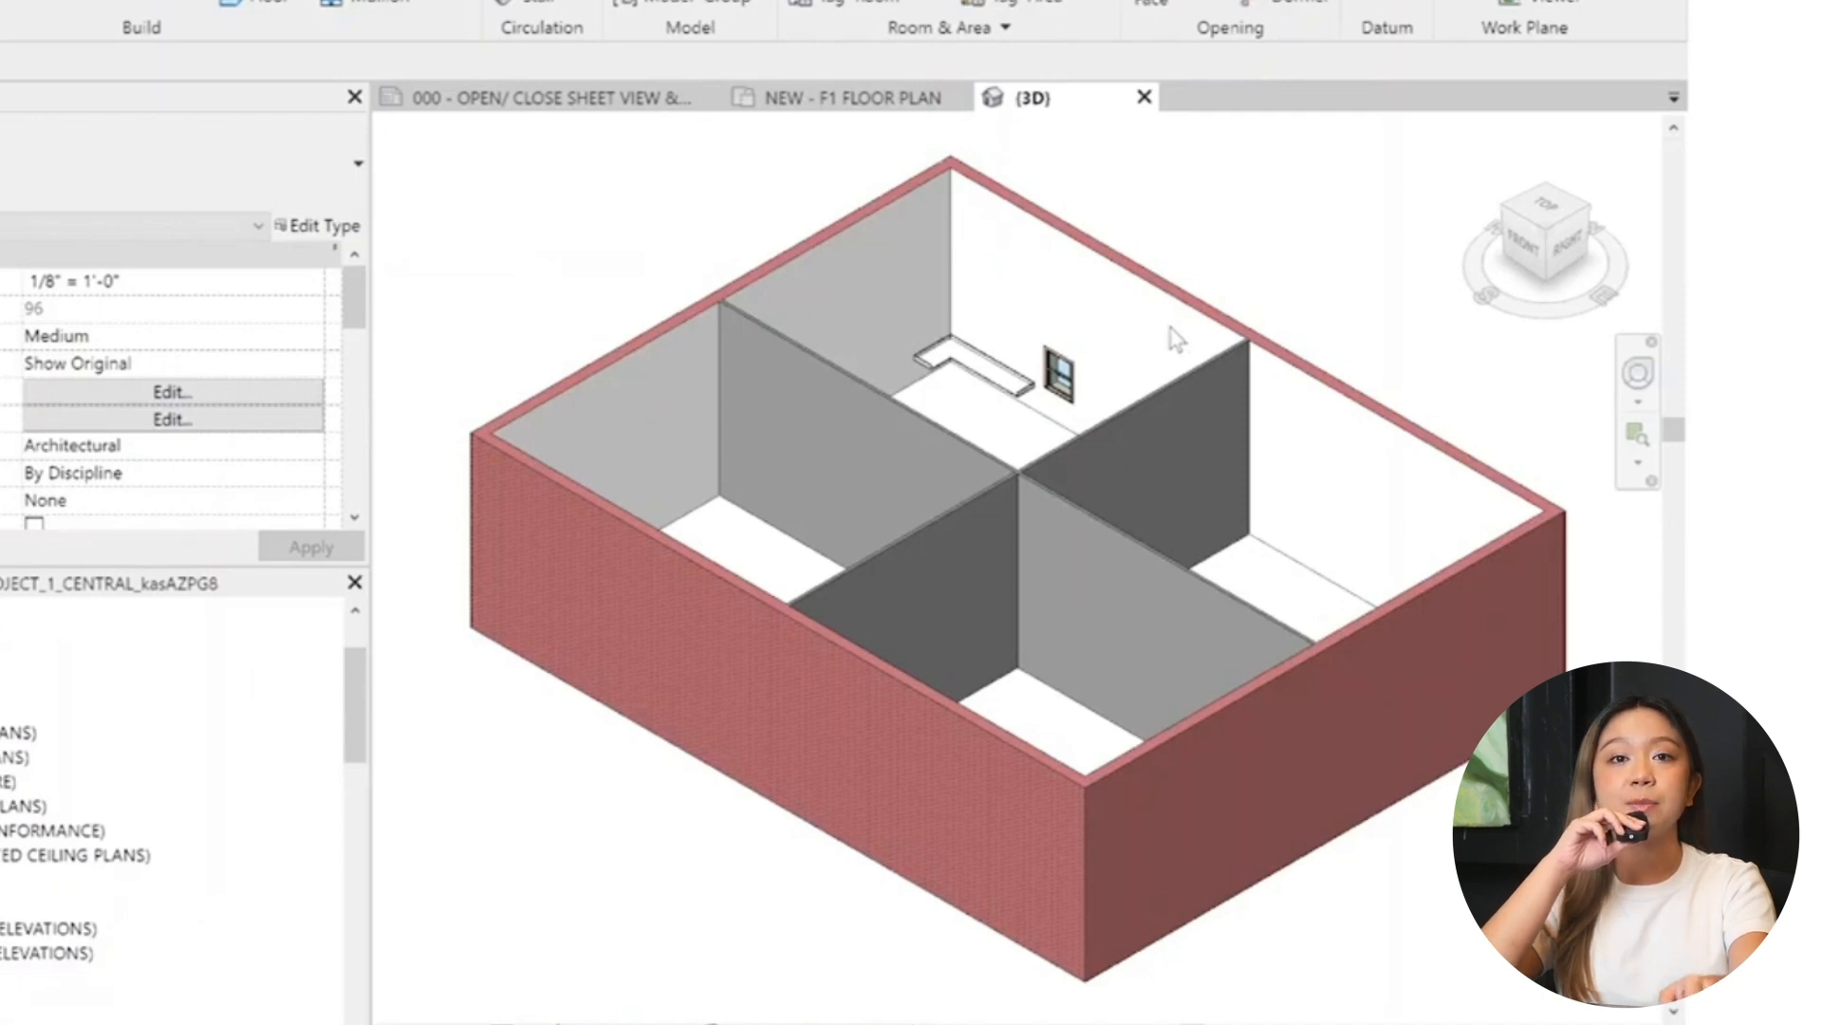
pyautogui.scroll(5, 822, 507)
# Step: Turn off Side Splash 1, 2 and 3 and the back splash of the L-shaped counter
pyautogui.click(822, 507)
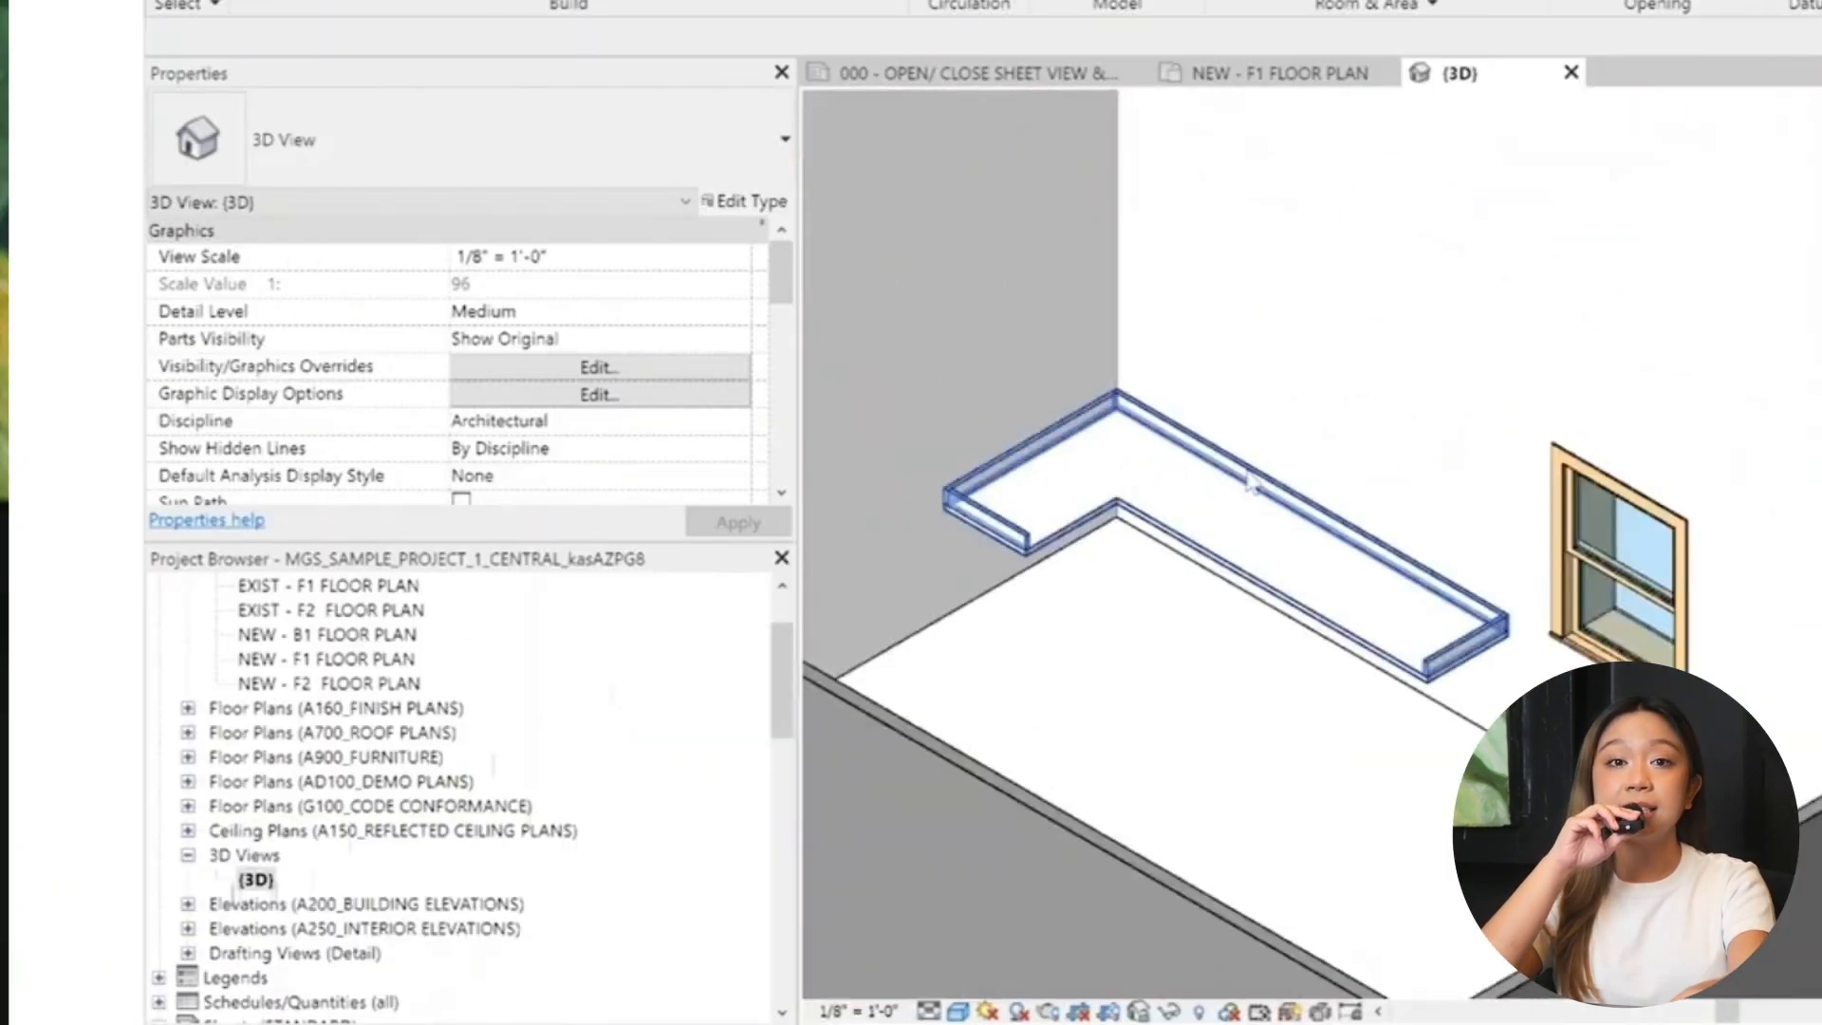
pyautogui.click(1621, 551)
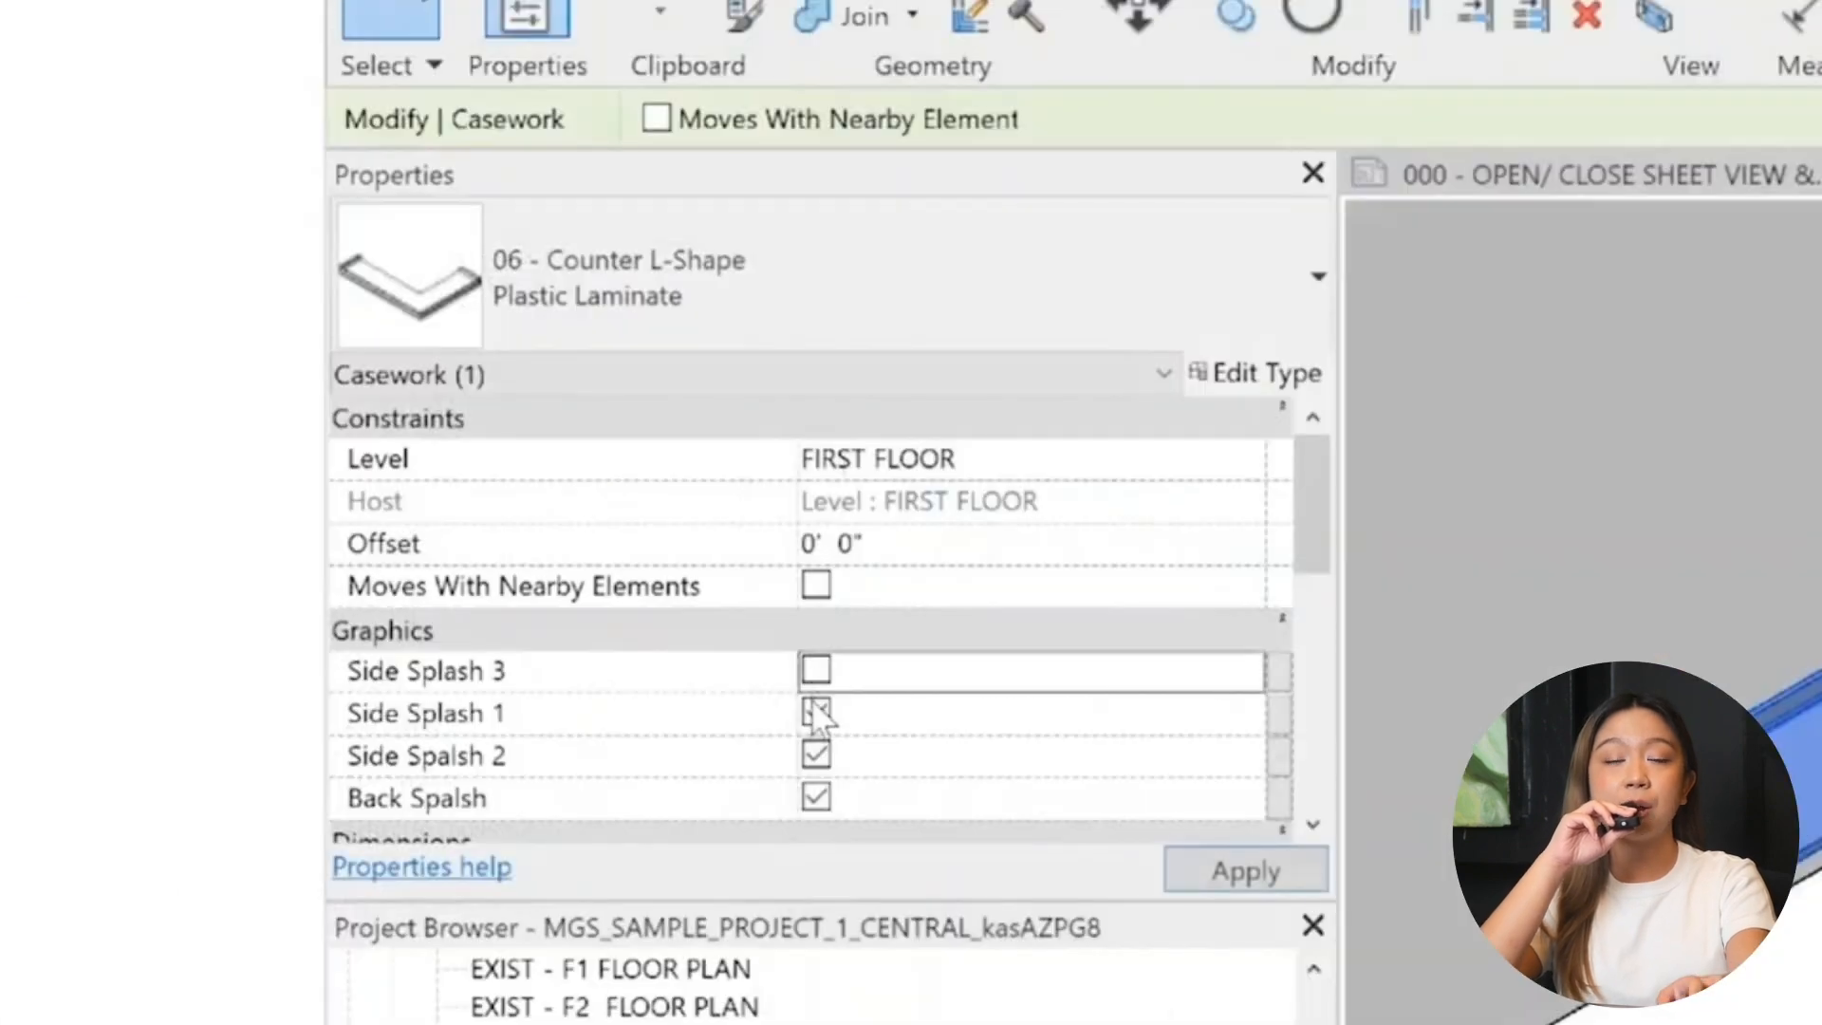
pyautogui.click(461, 420)
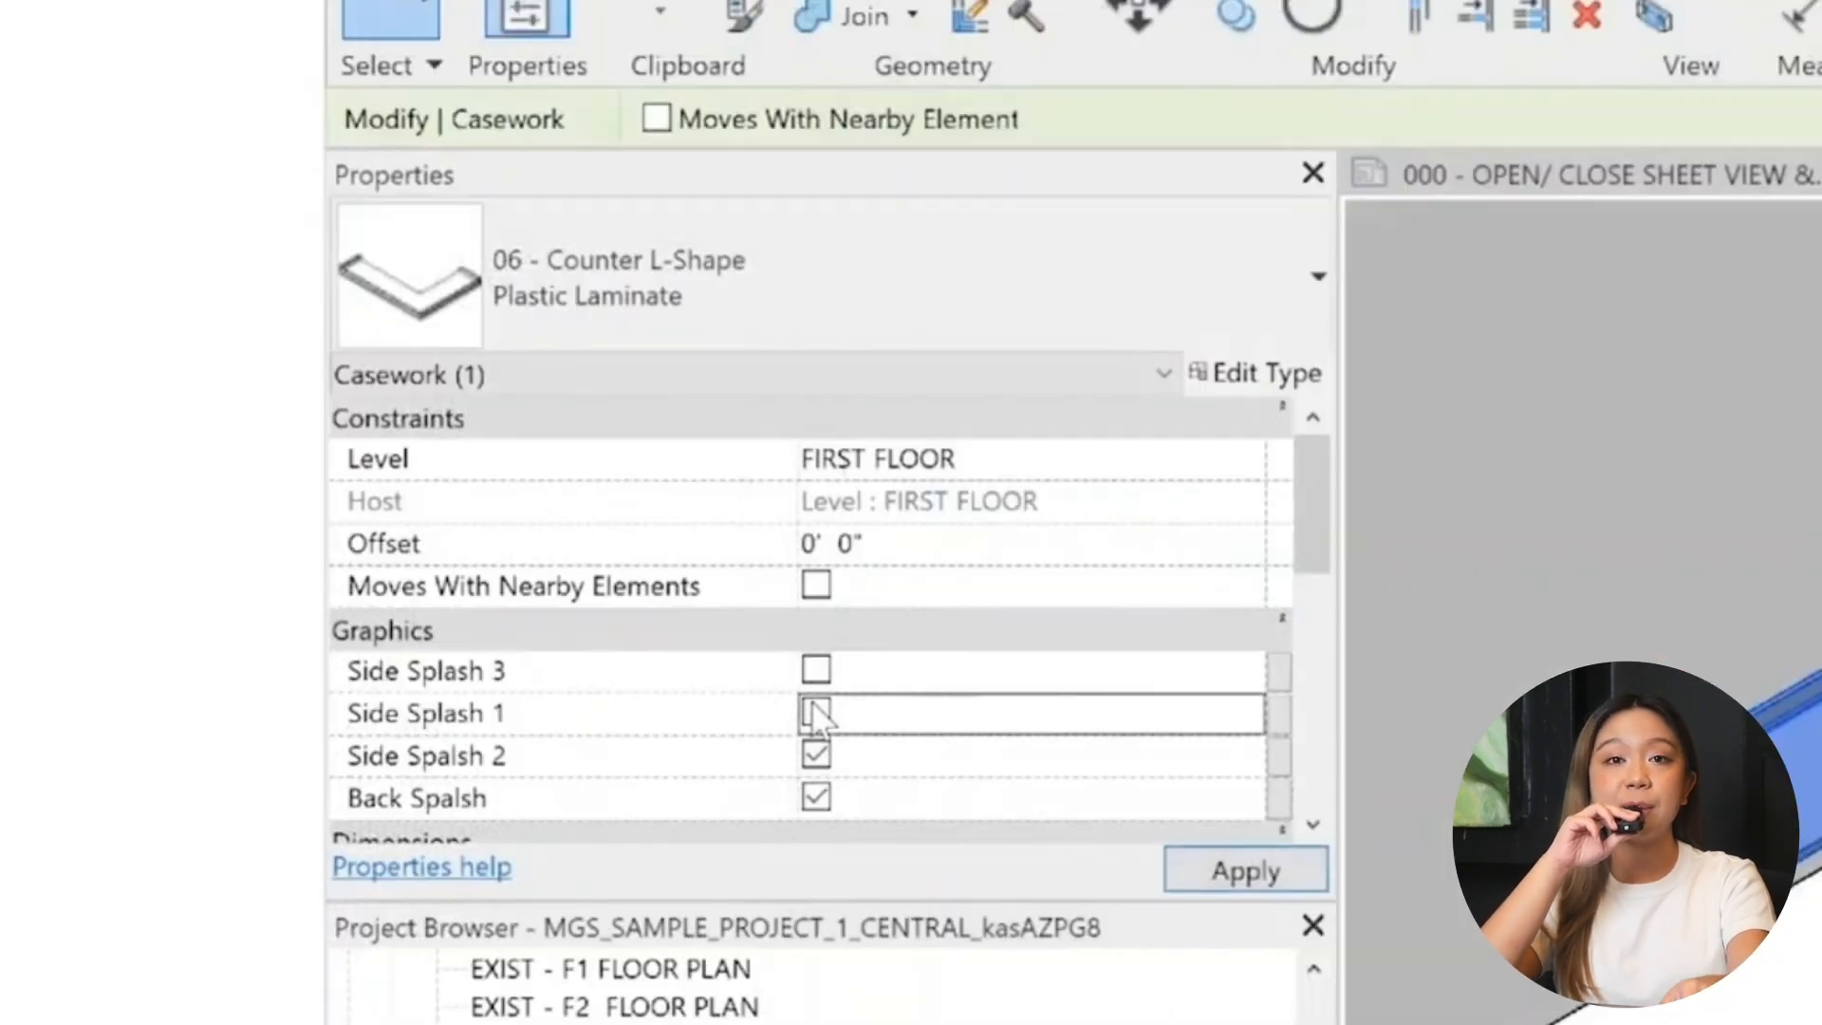
pyautogui.click(812, 788)
pyautogui.click(1587, 496)
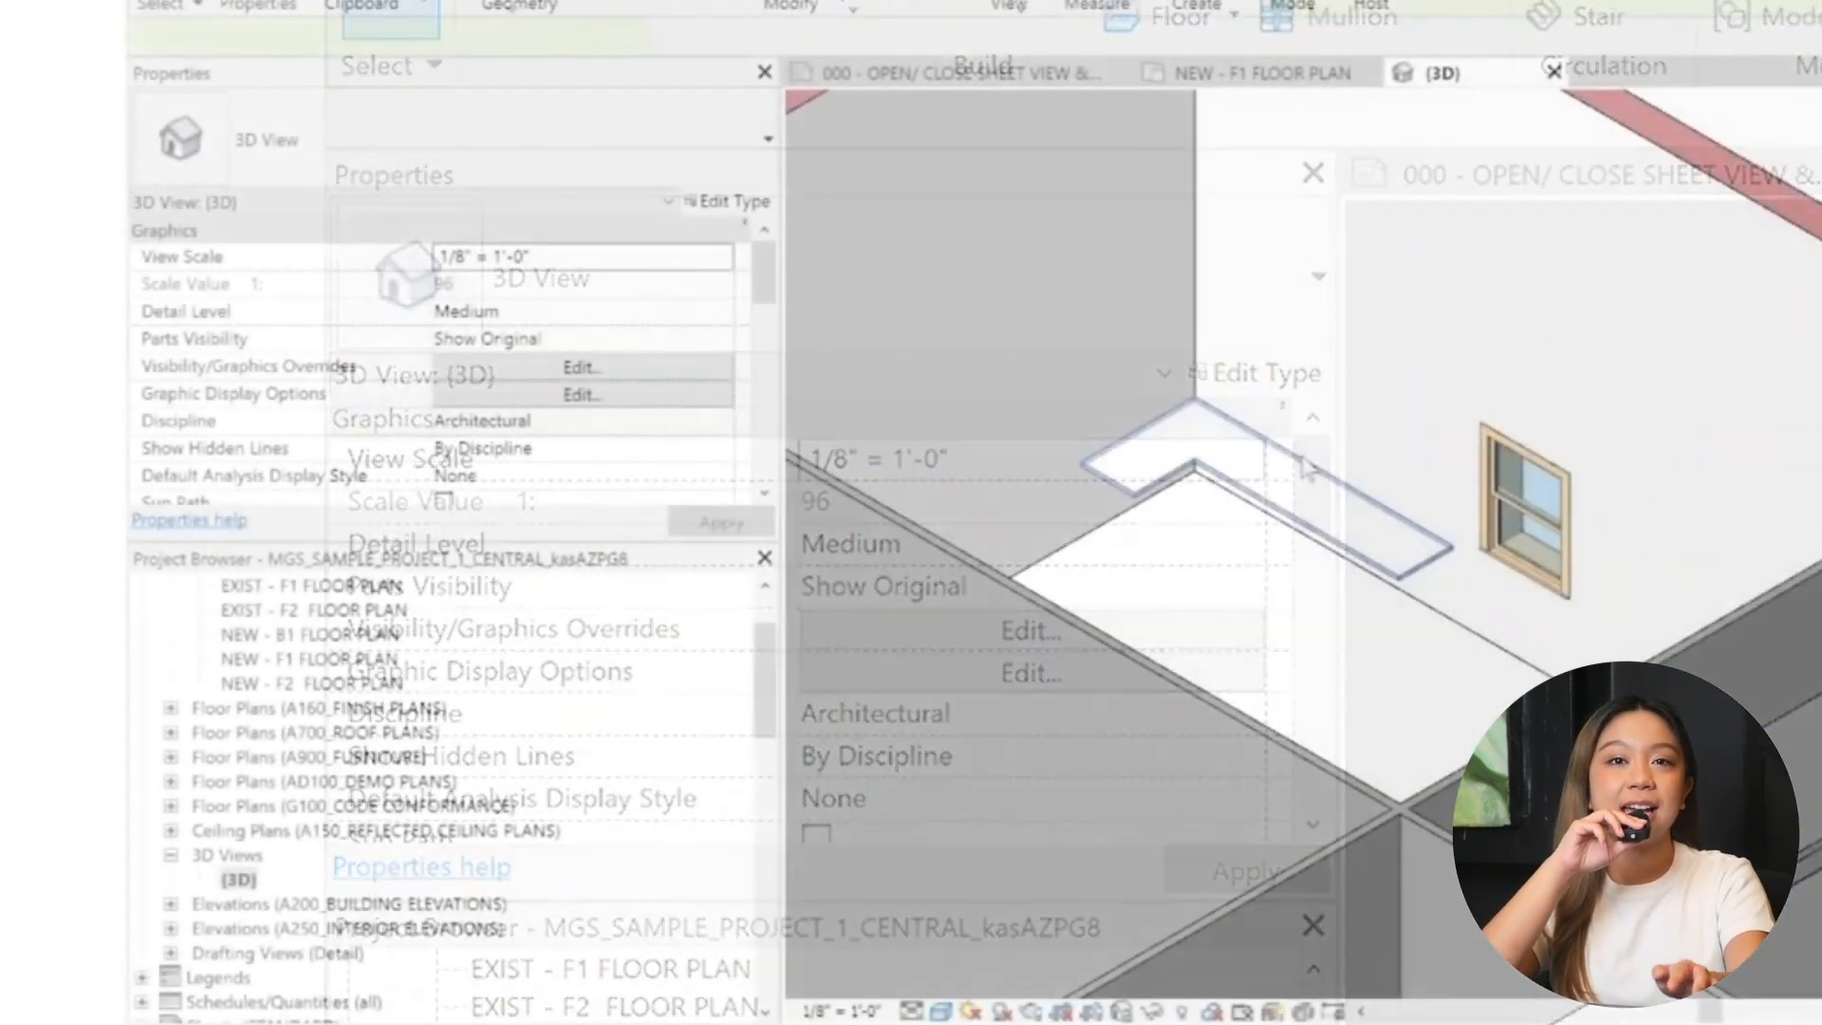
# Step: Set the L-shaped counter's height to 42 inches
pyautogui.click(1304, 465)
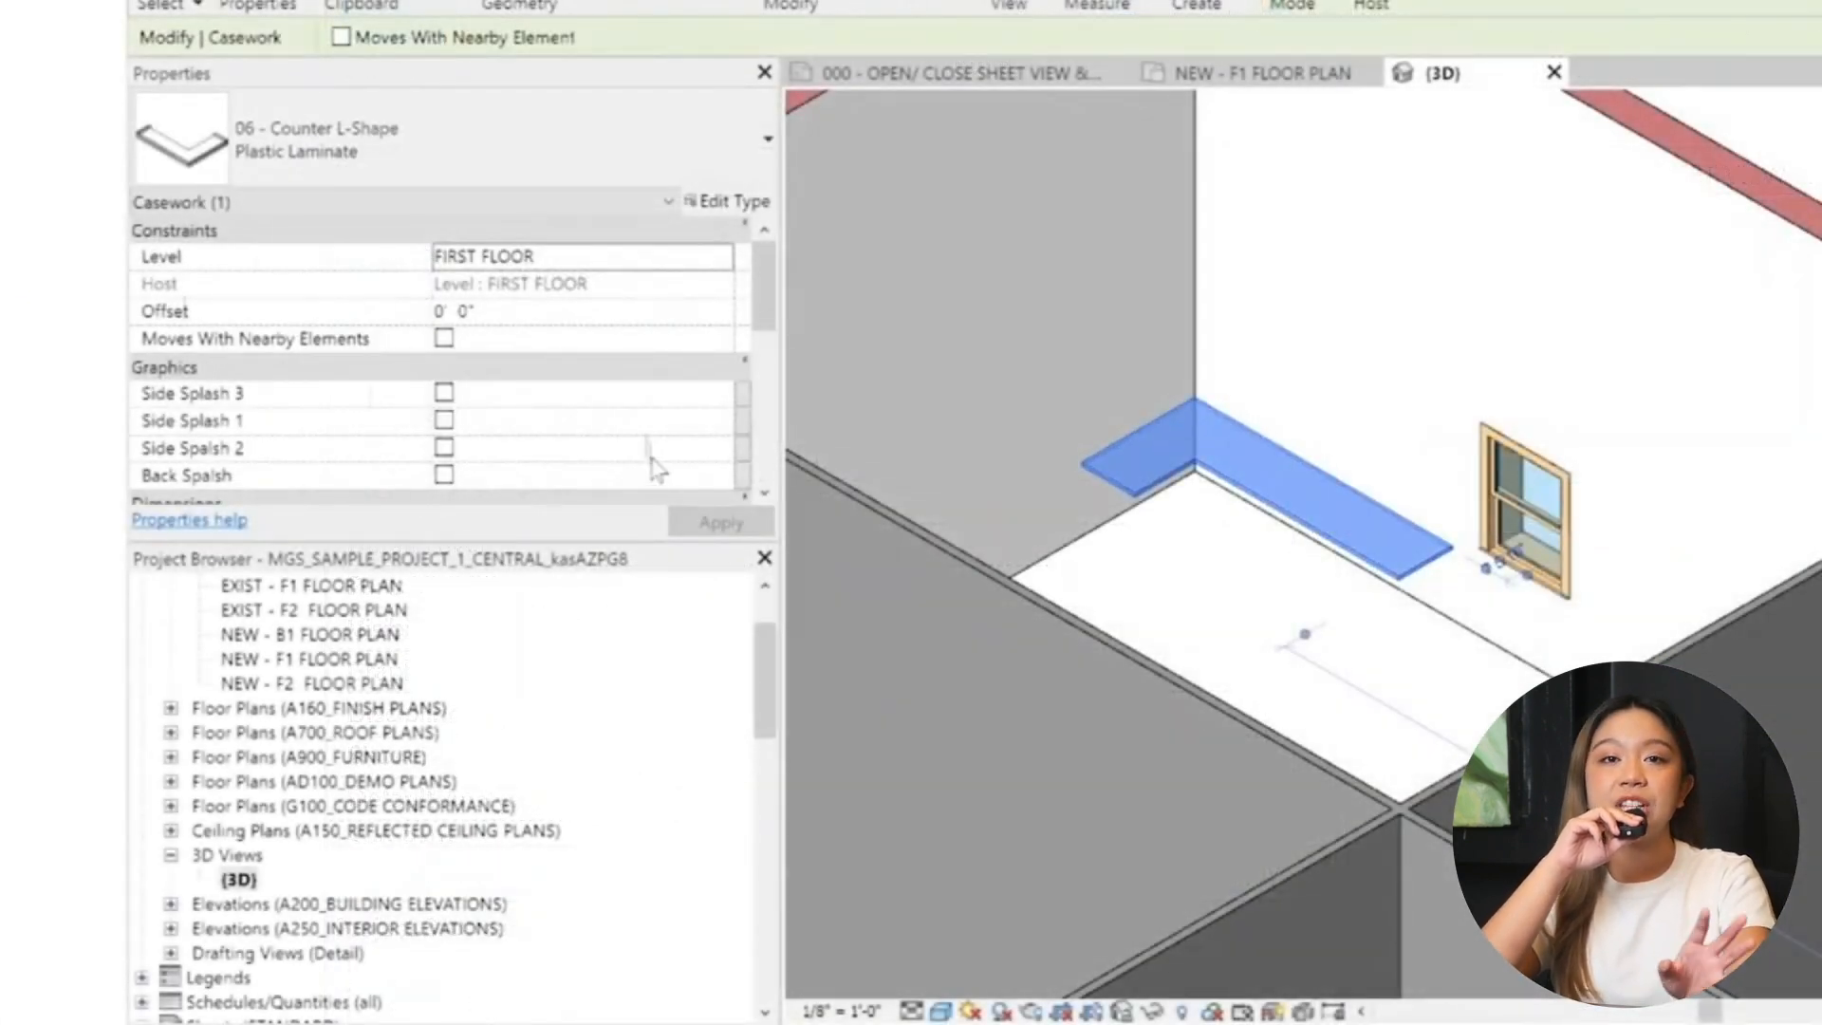
pyautogui.scroll(-3, 627, 427)
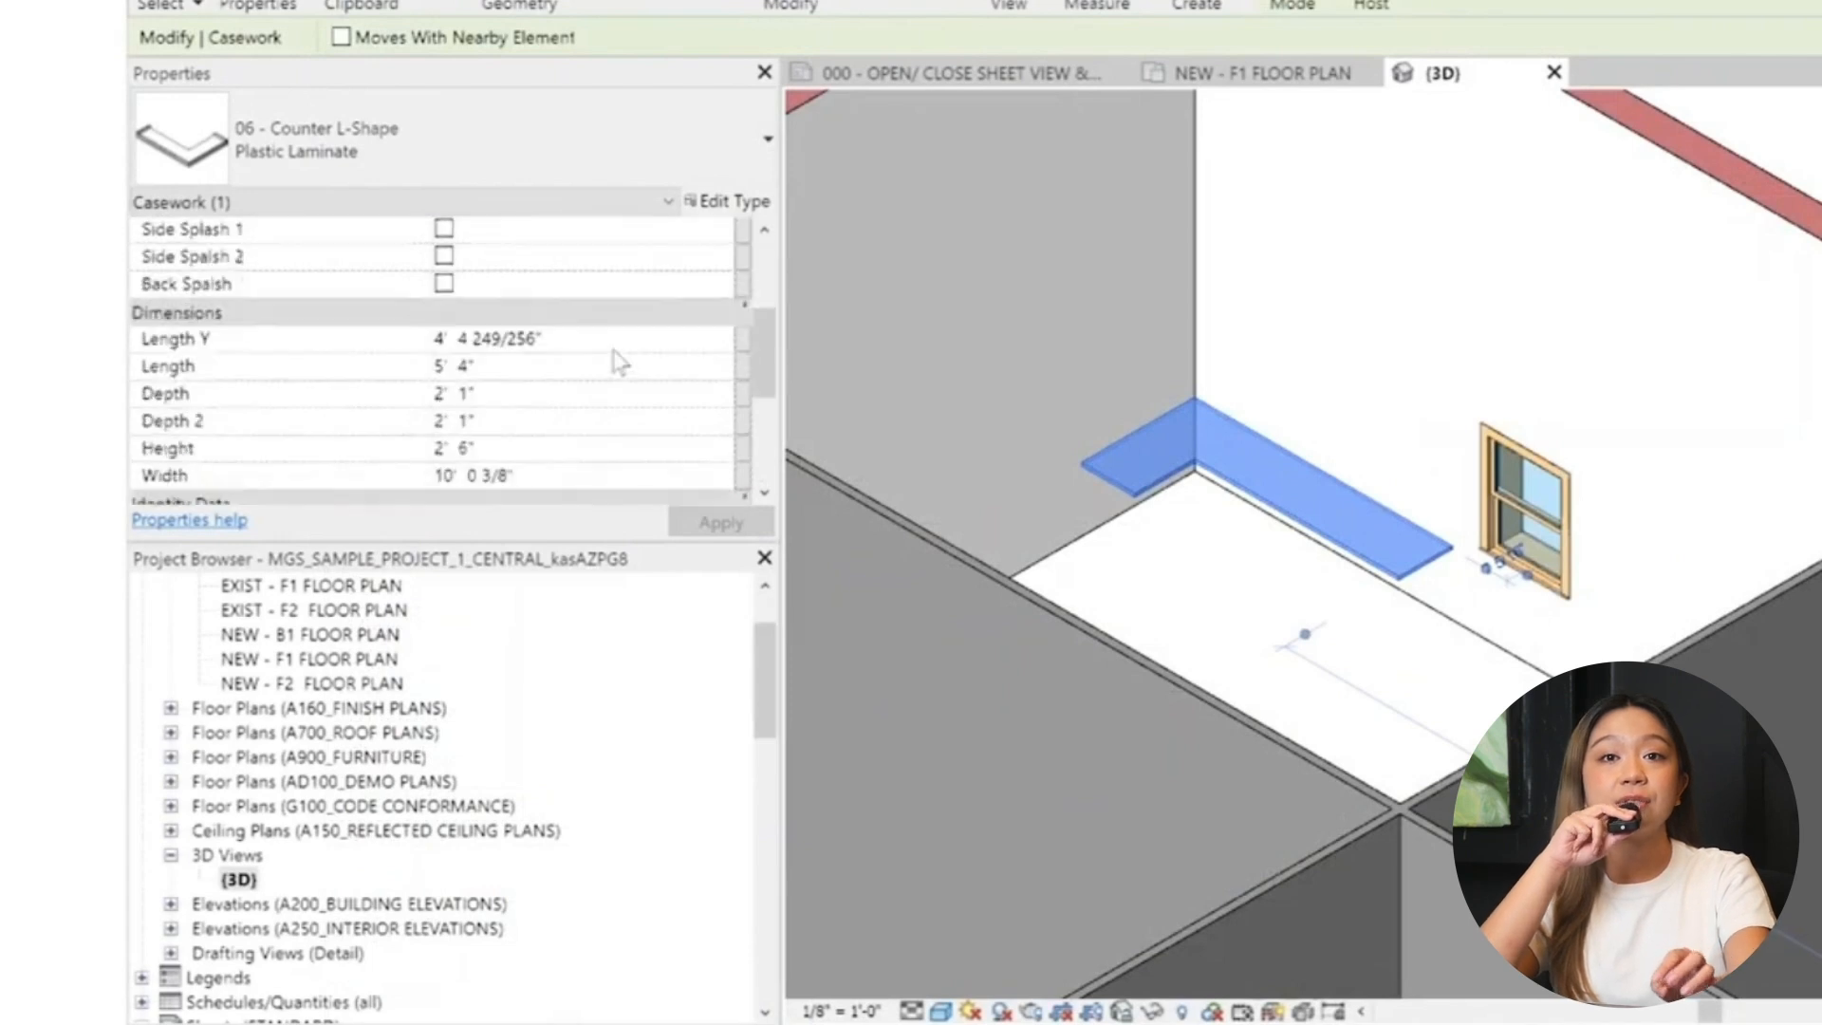
pyautogui.click(513, 449)
pyautogui.write('42')
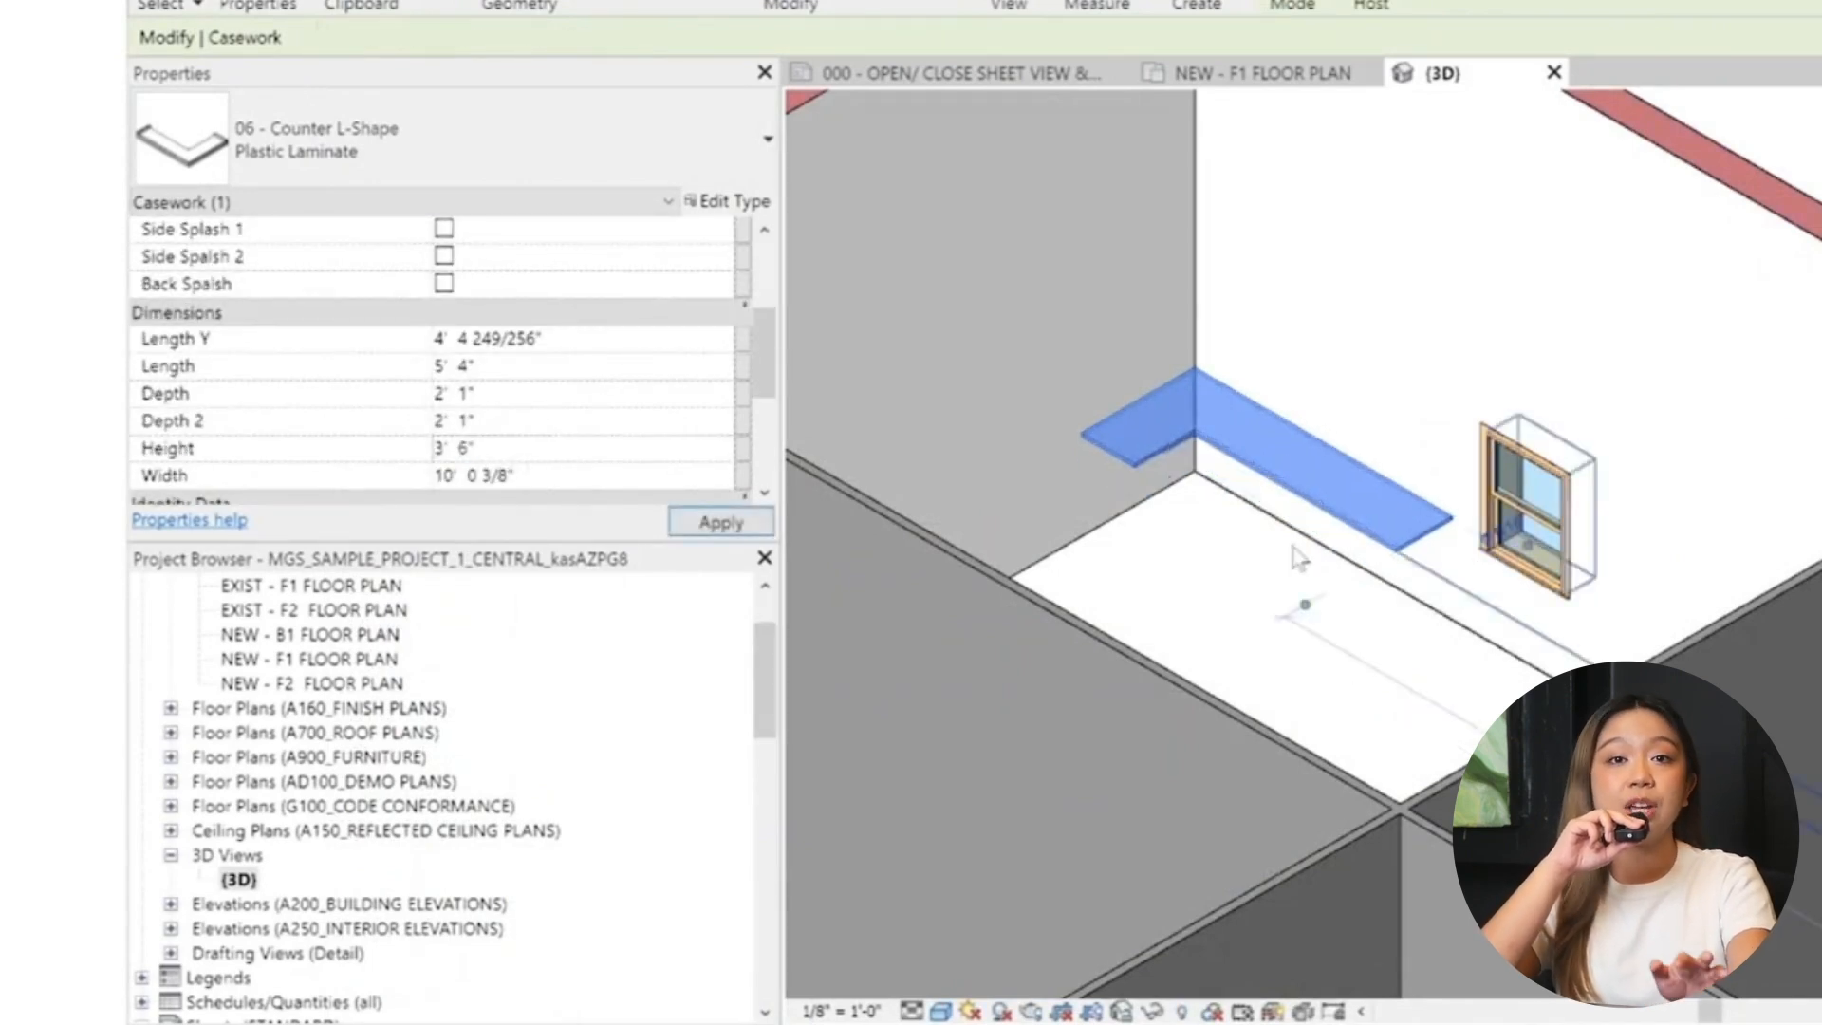
pyautogui.press('Escape')
pyautogui.press('Escape')
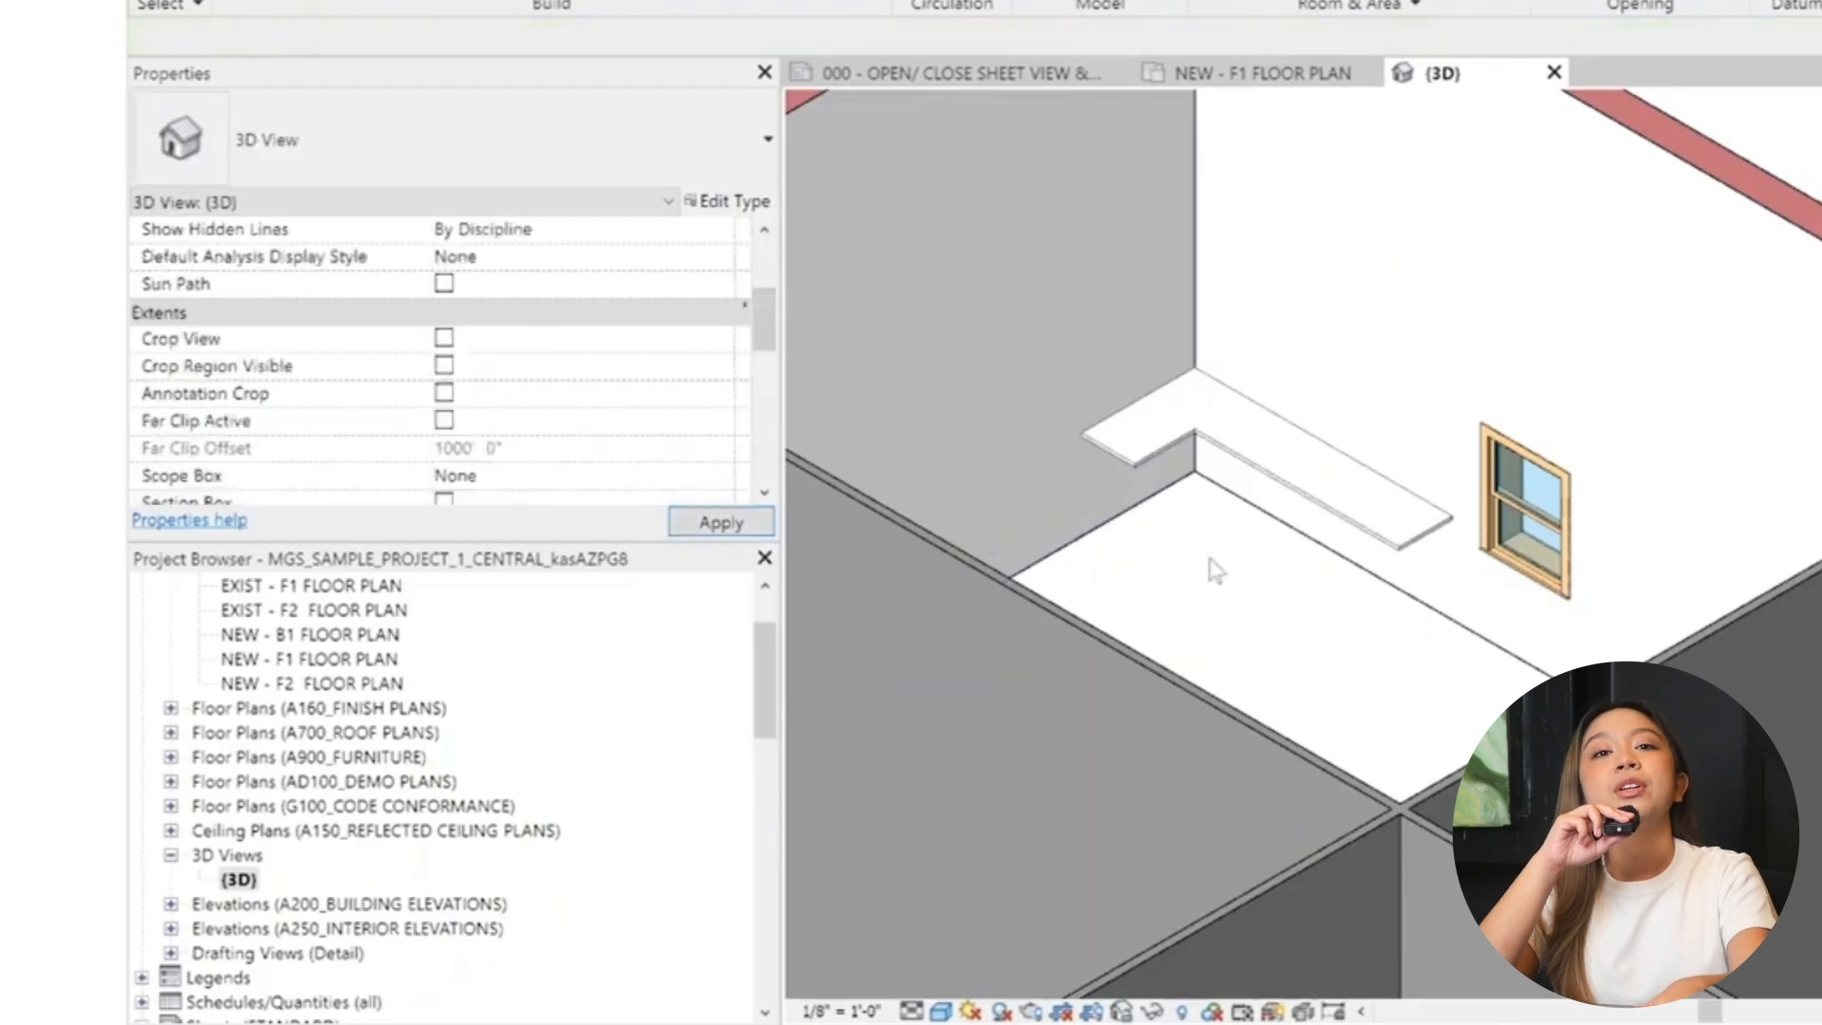
# Step: Place an interior elevation marker facing the window wall in the NEW - F1 FLOOR PLAN view and open its elevation
pyautogui.click(1289, 80)
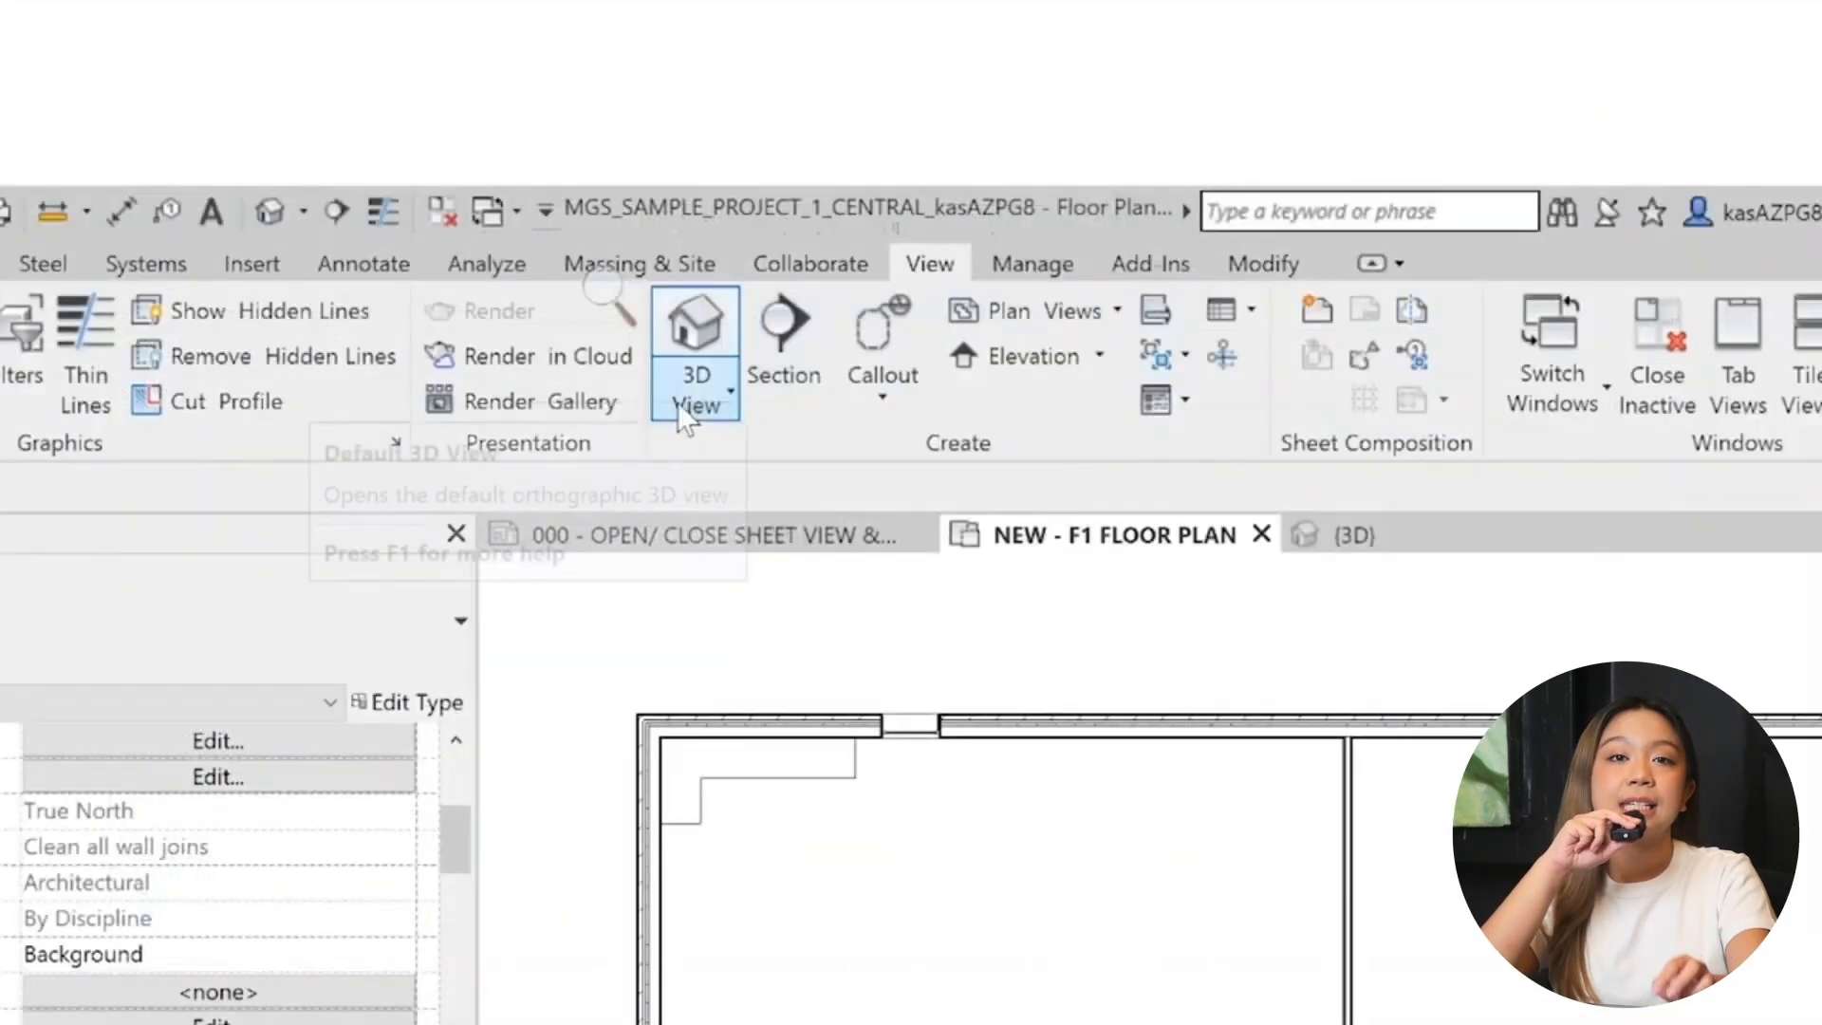
pyautogui.click(1065, 366)
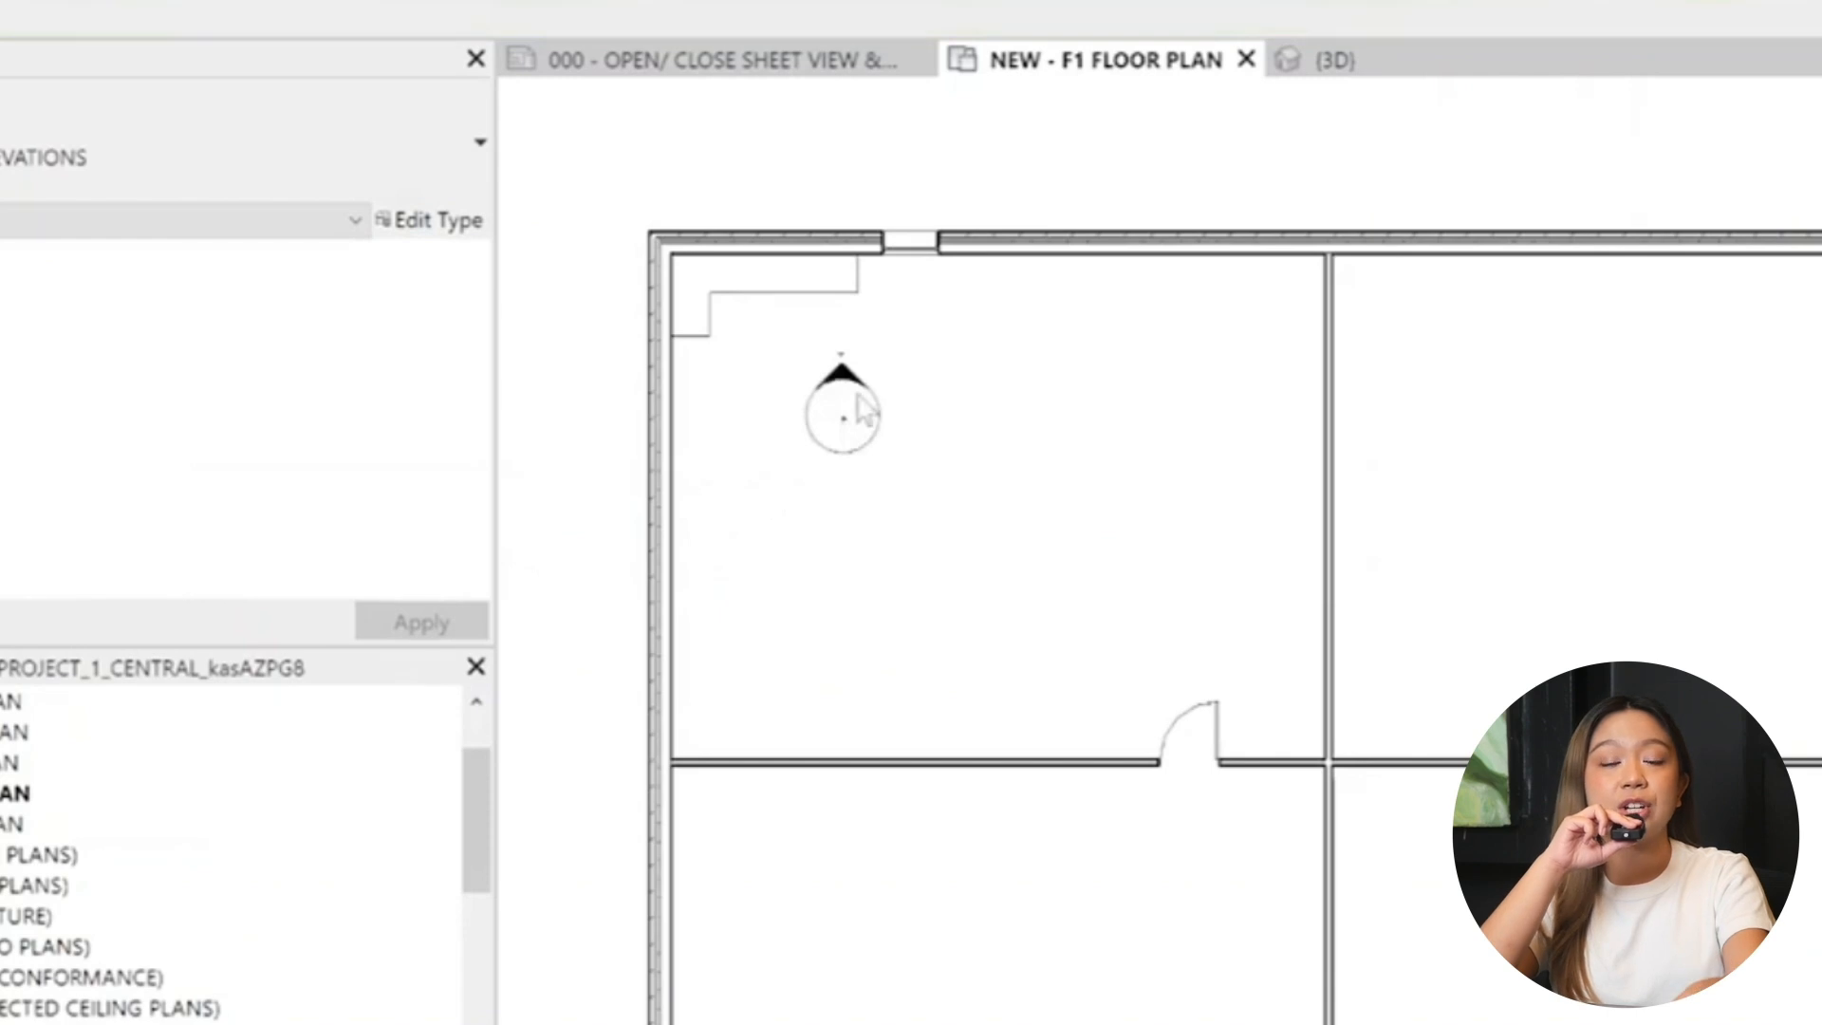
pyautogui.click(863, 410)
pyautogui.doubleClick(841, 380)
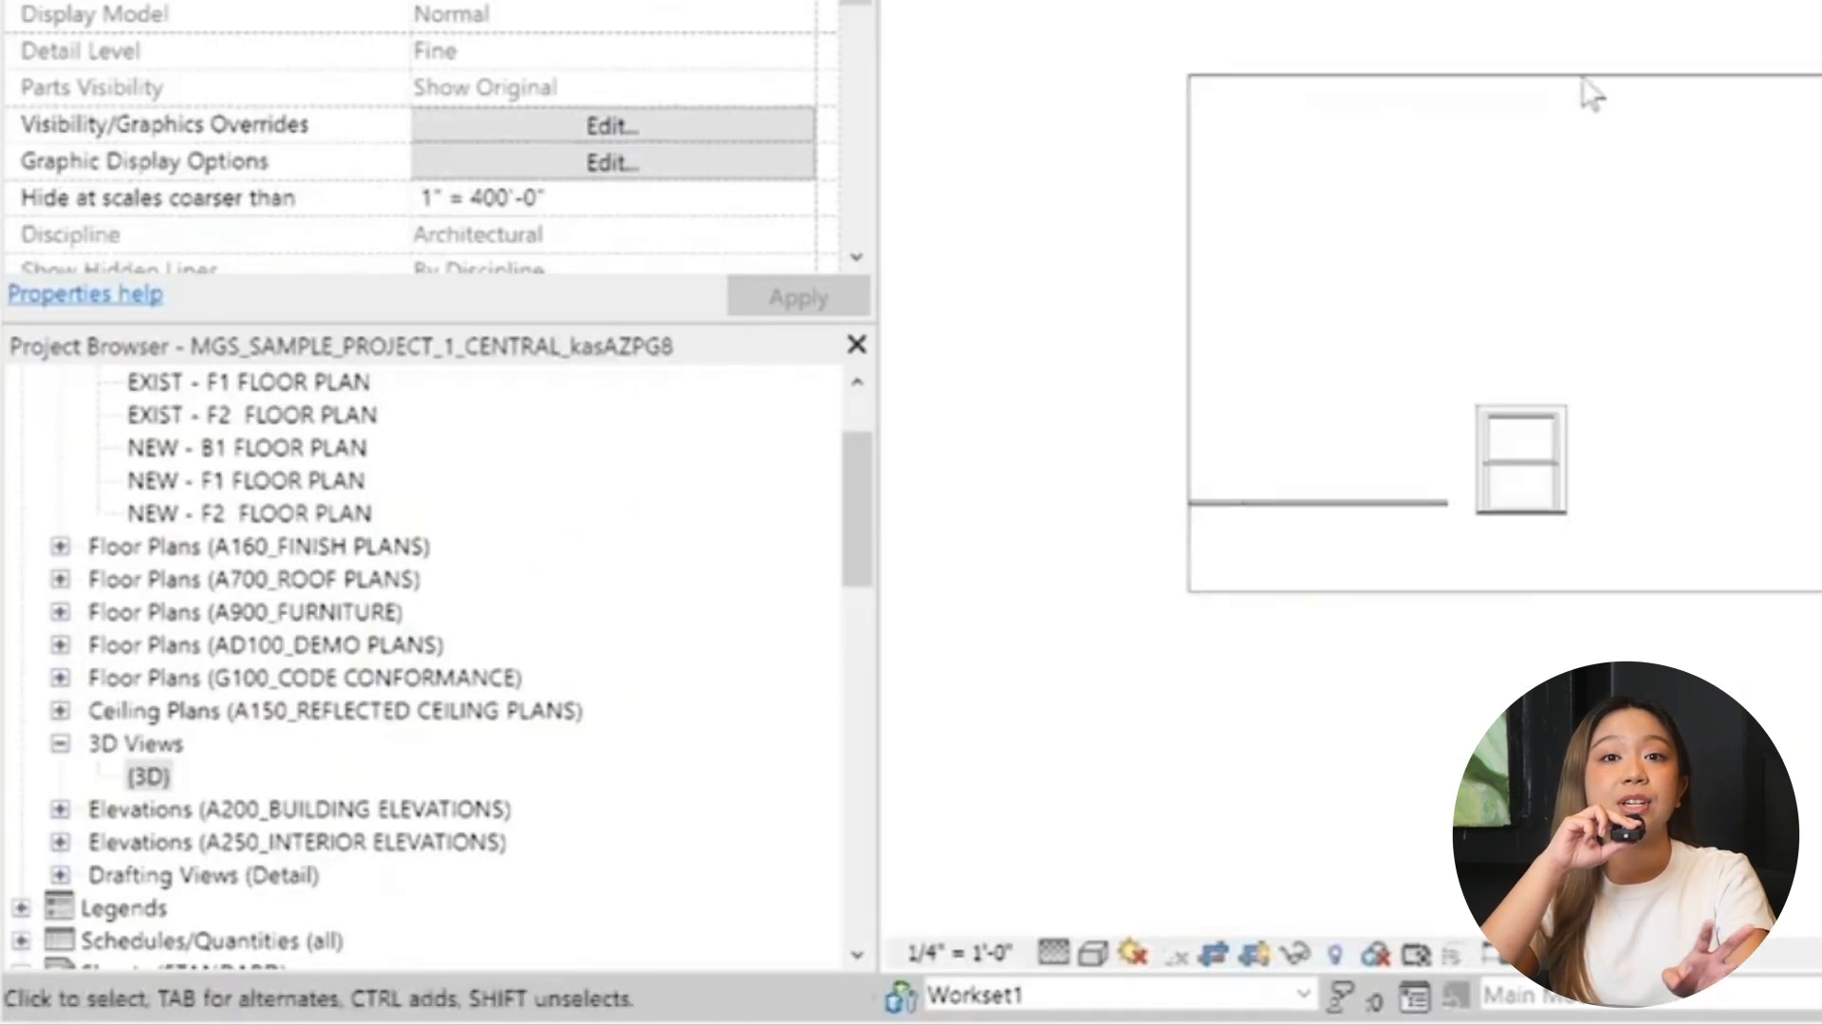
pyautogui.click(1645, 76)
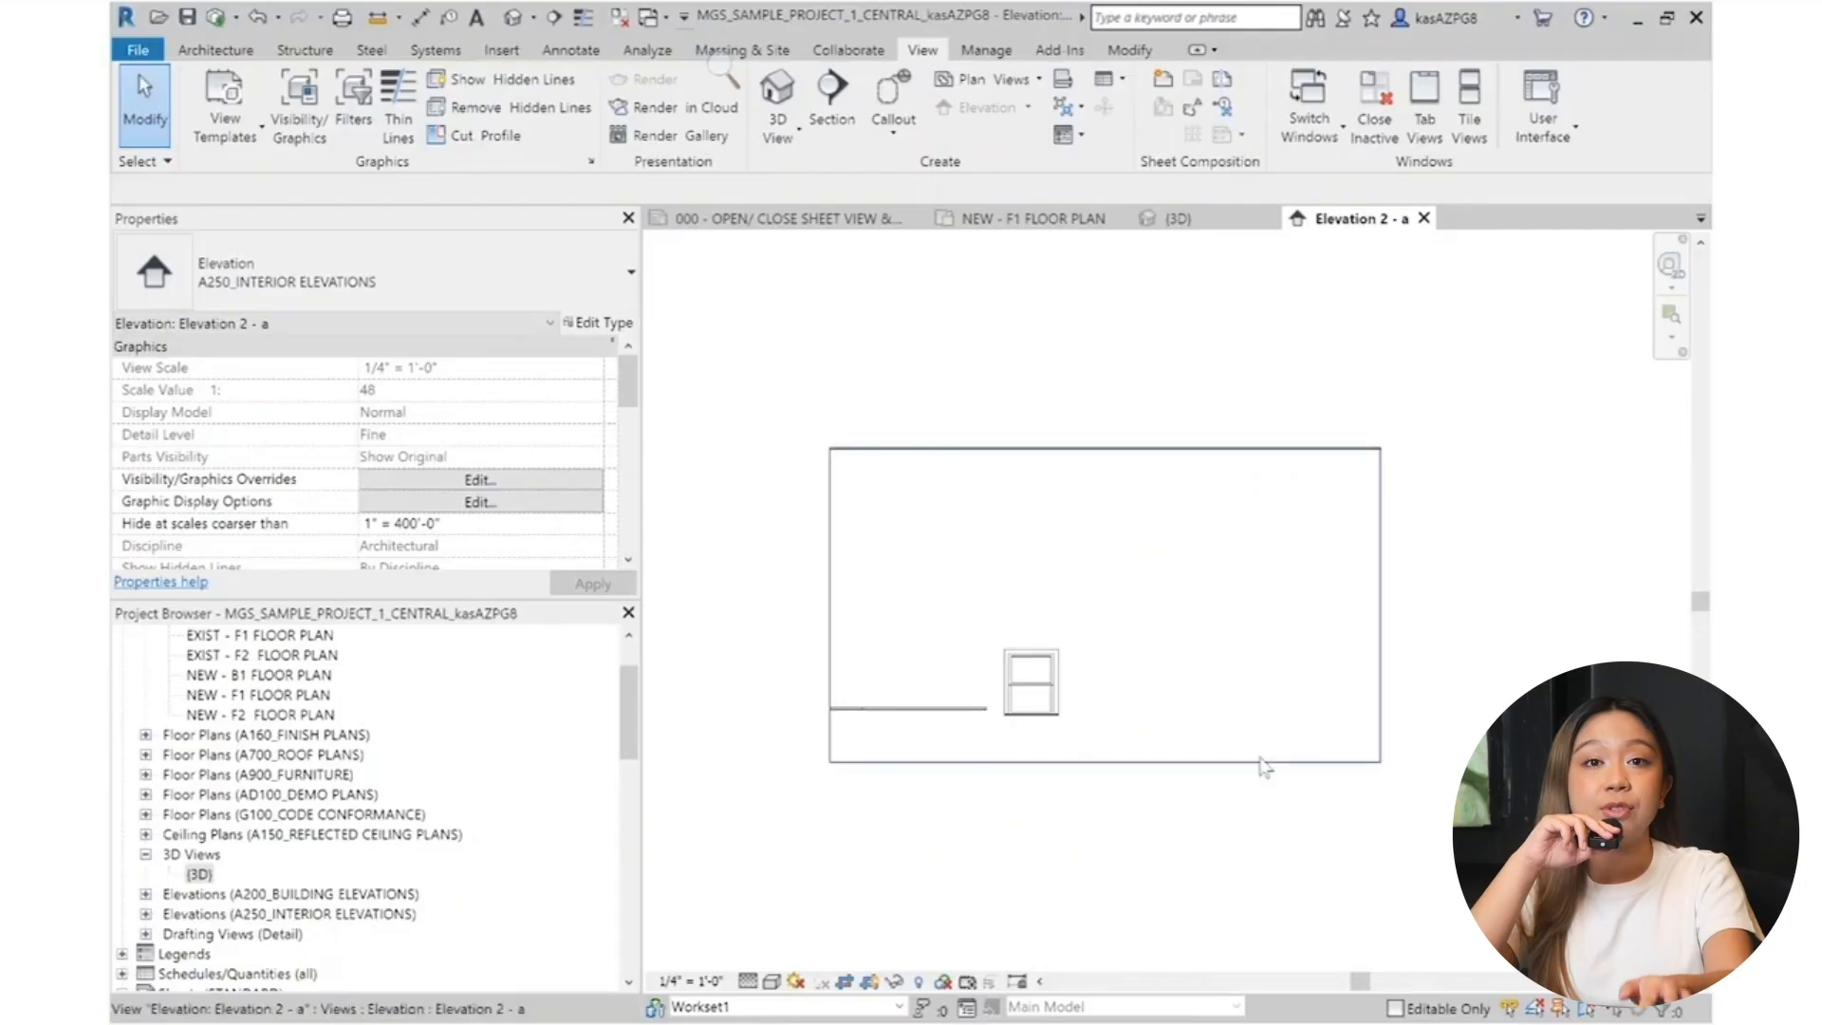
# Step: Move the double-hung window about 11'-6" to the right along the wall, away from the counter
pyautogui.click(1030, 682)
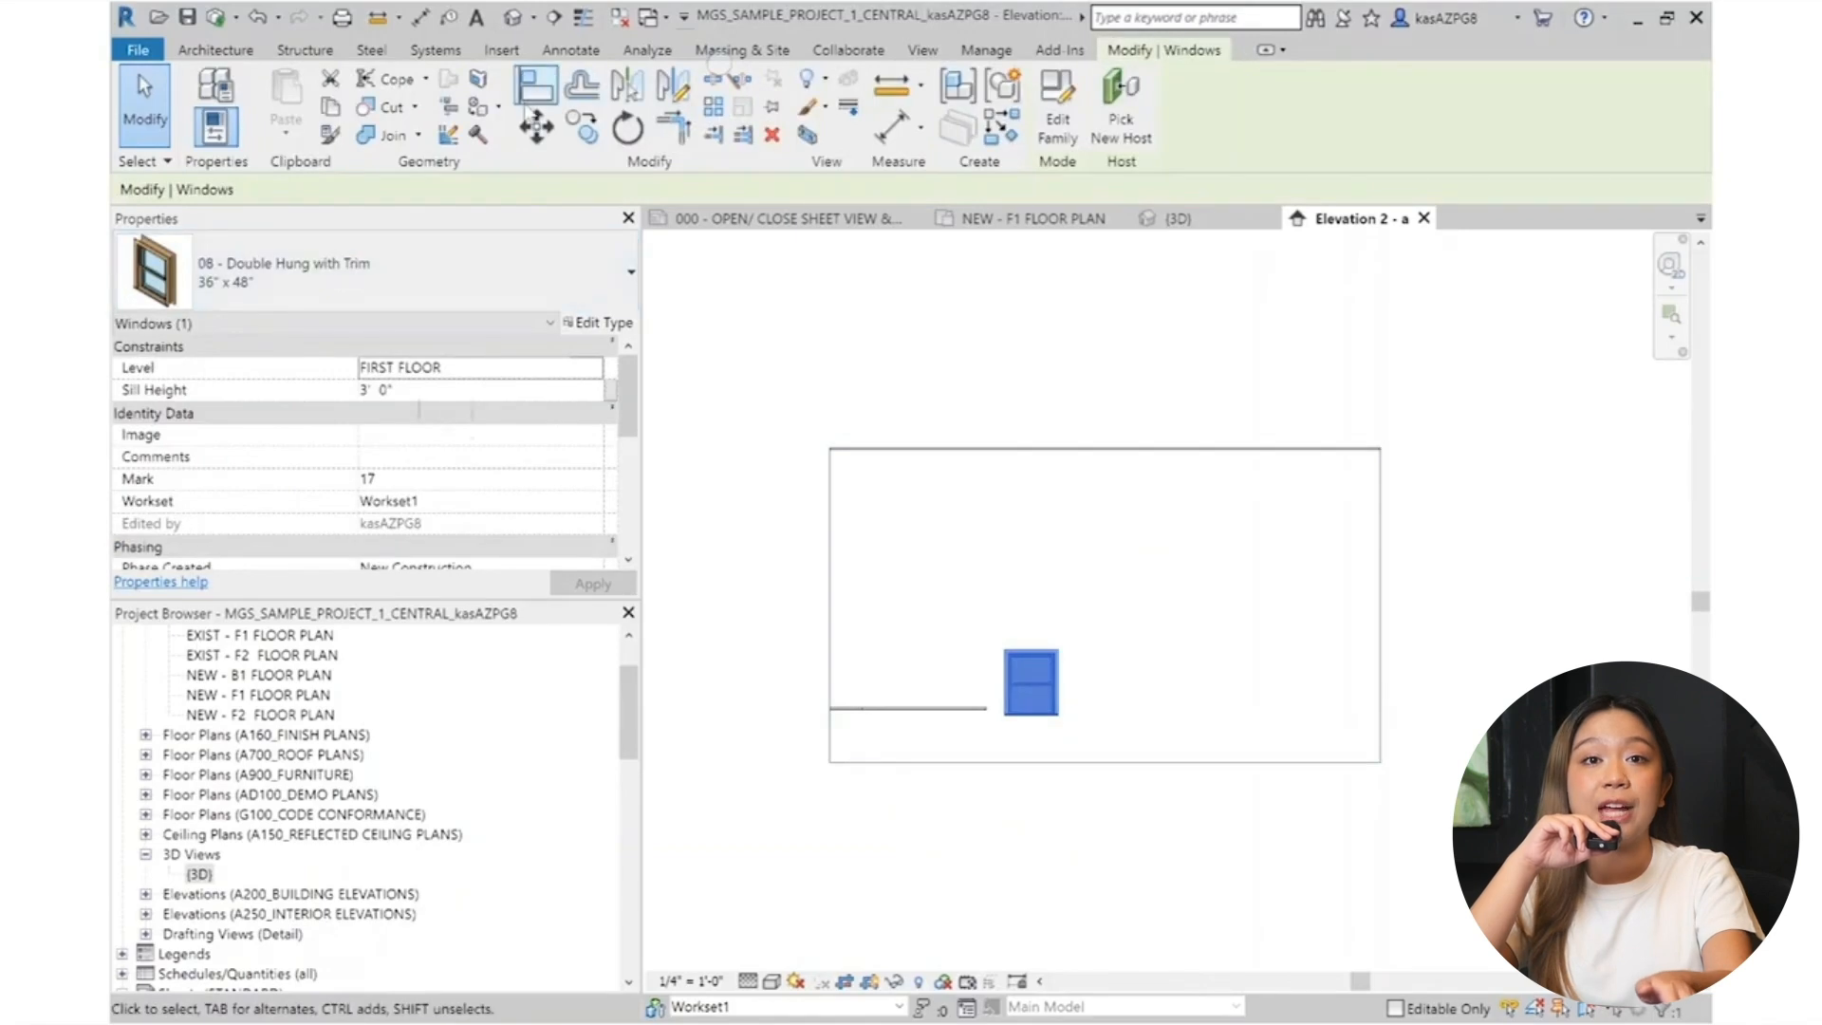
pyautogui.click(536, 126)
pyautogui.click(1098, 618)
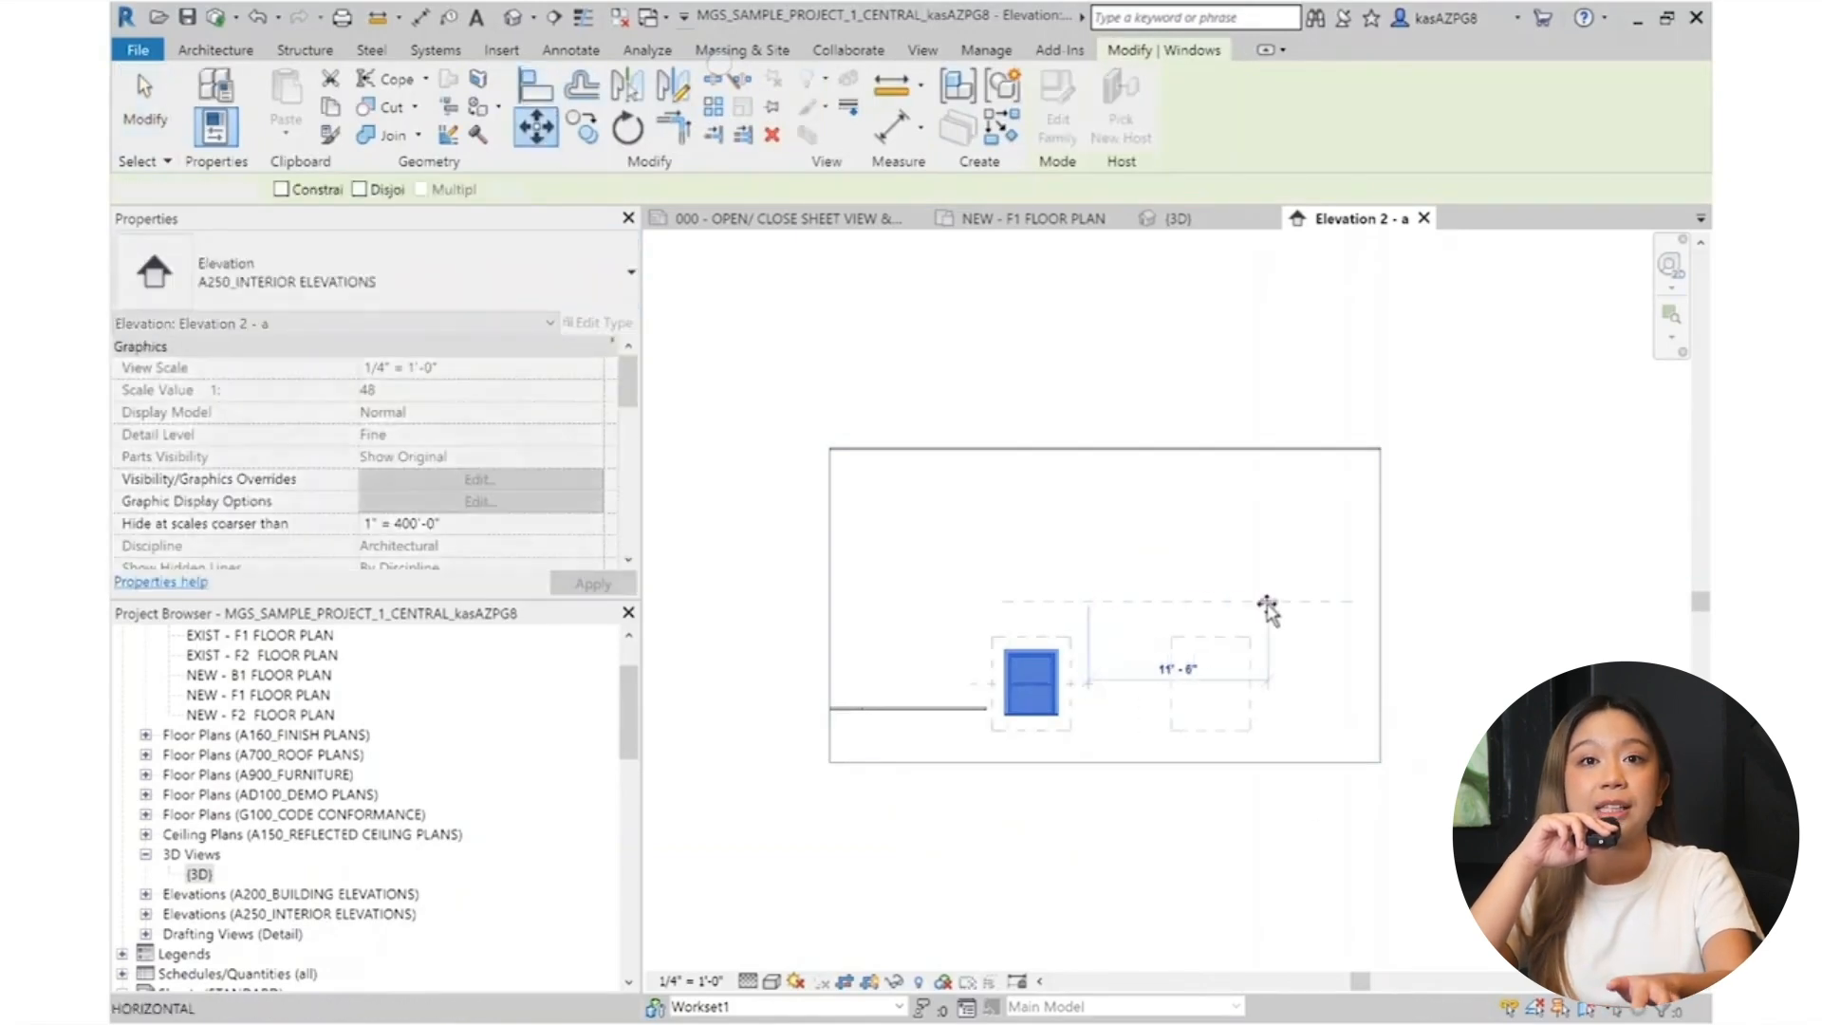
pyautogui.click(1277, 611)
pyautogui.click(1588, 566)
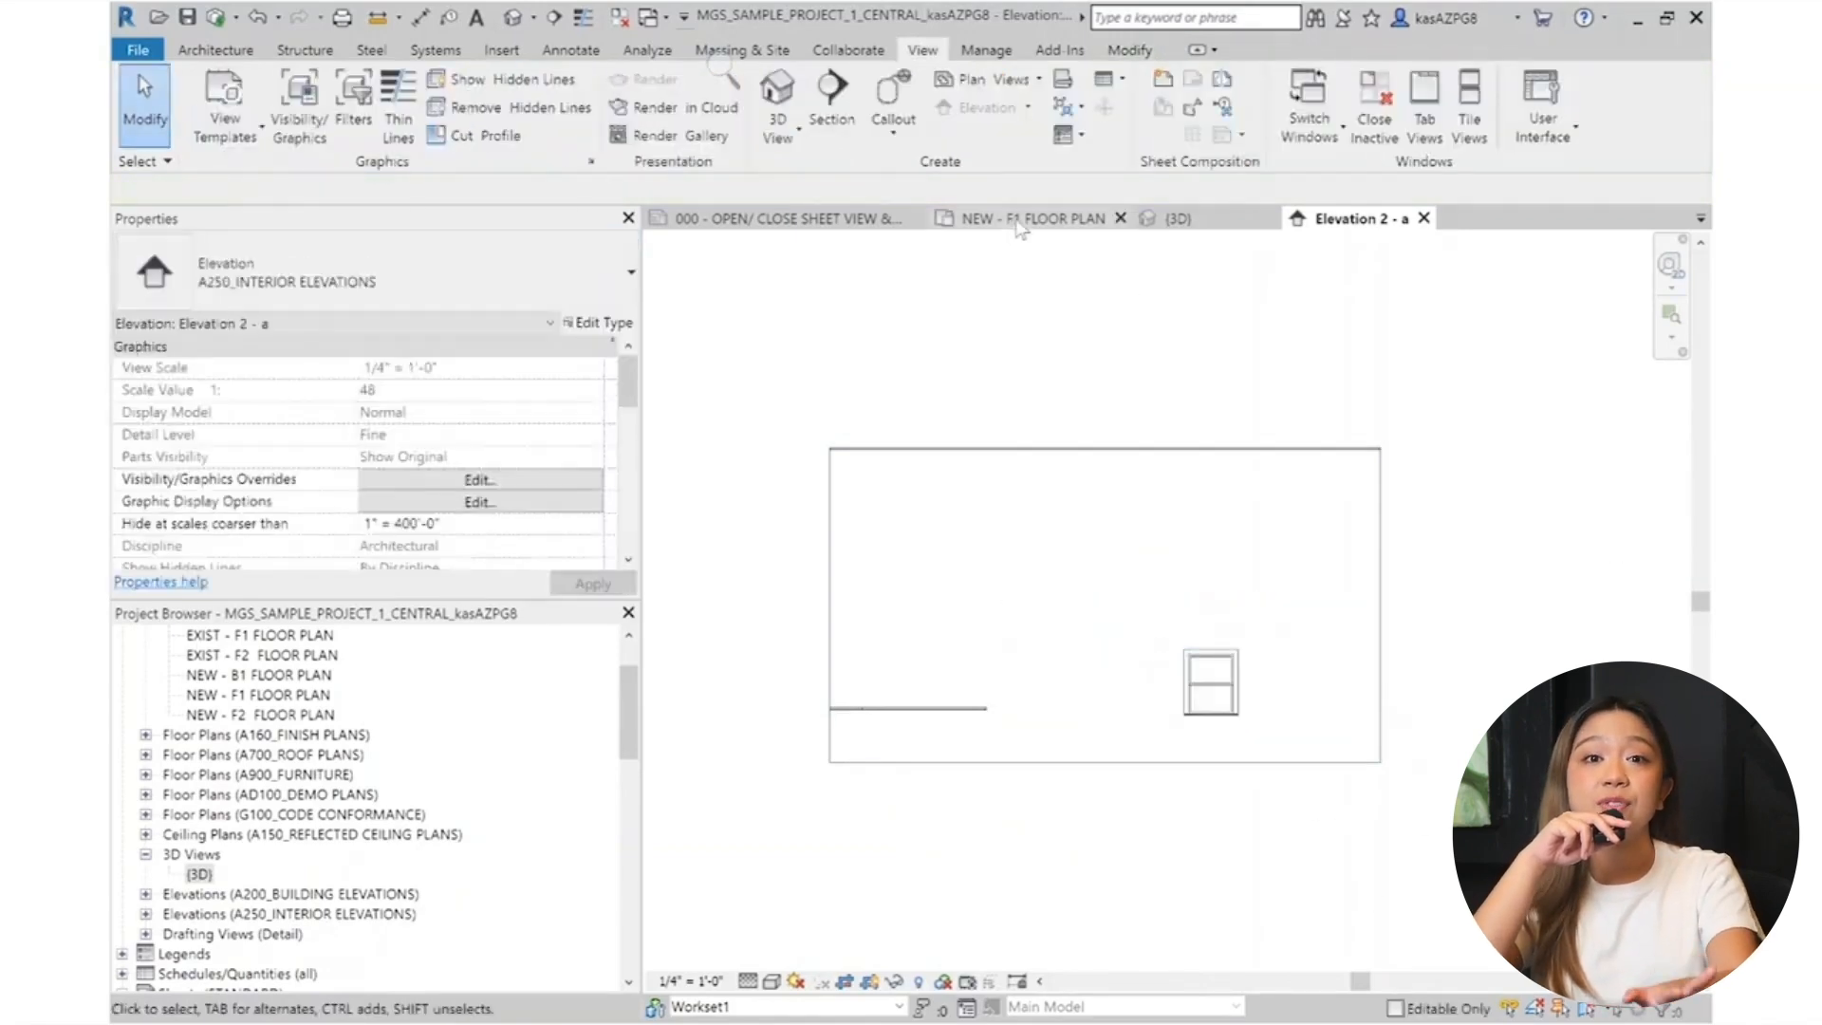
# Step: Place an automatic APC1 ceiling in the upper-left room of the floor plan, and open the RCP - F1 ceiling plan
pyautogui.click(1022, 221)
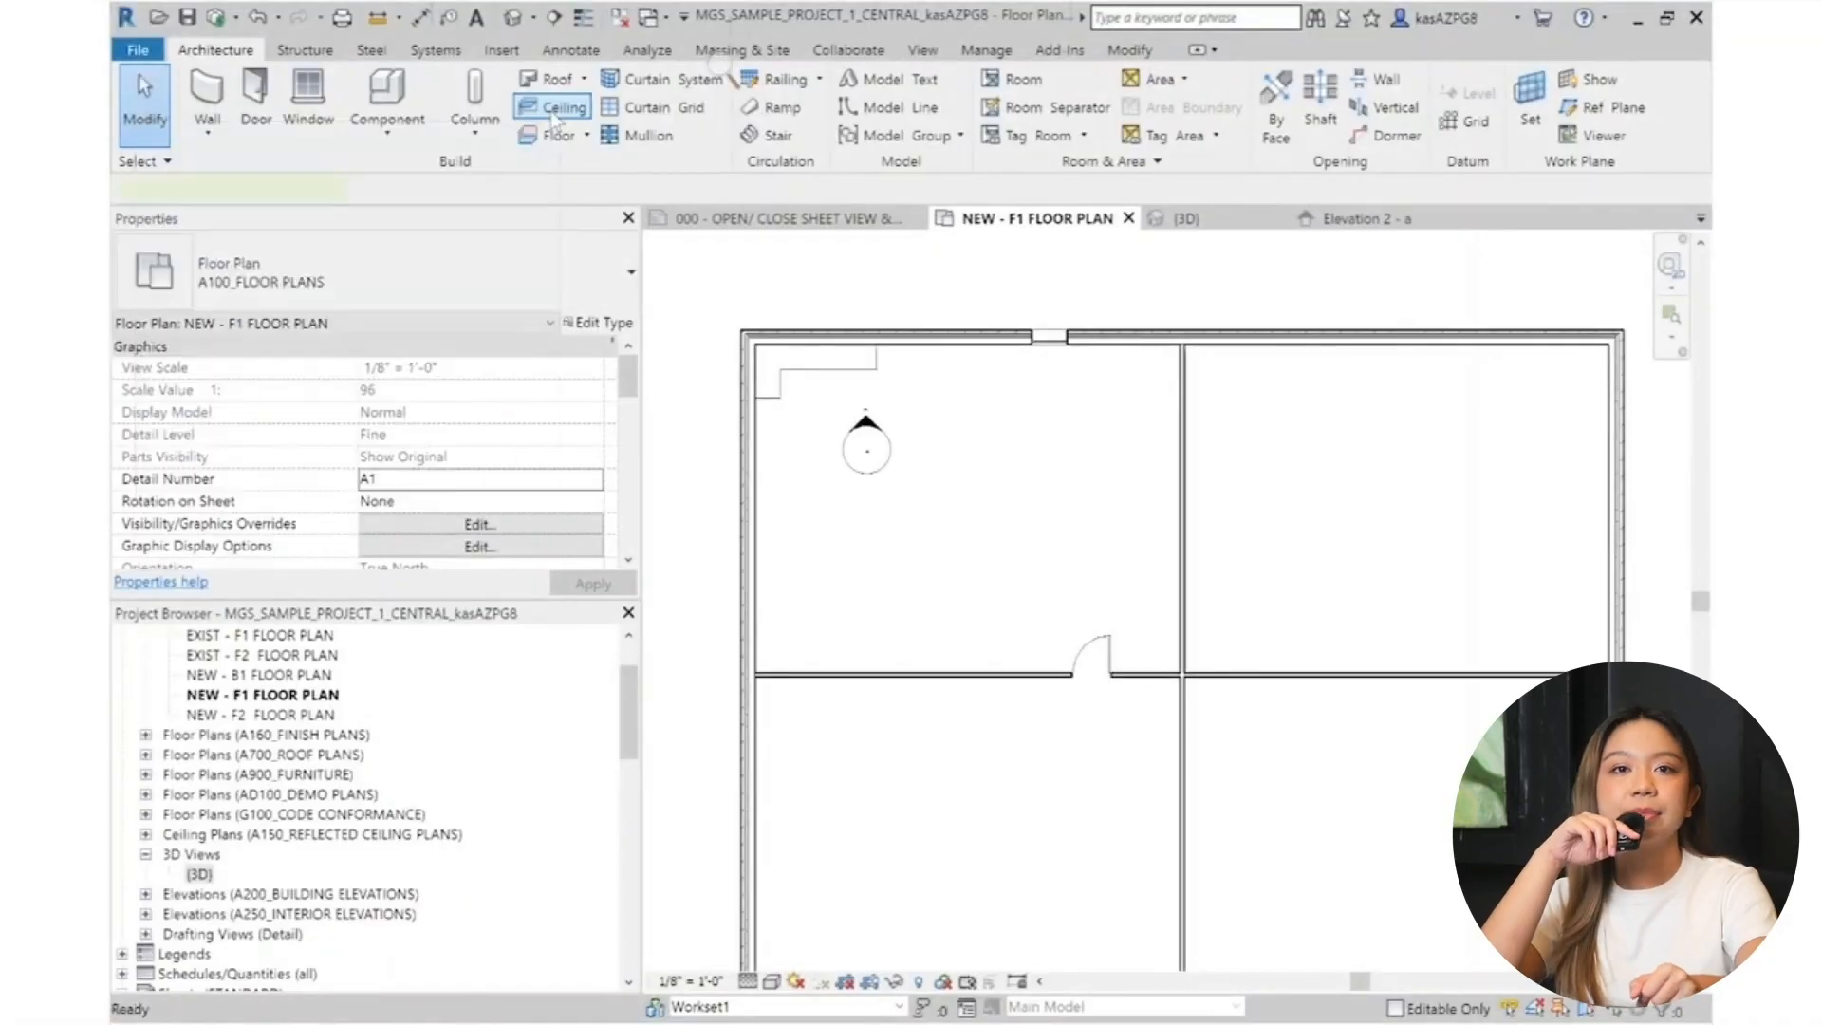
pyautogui.click(556, 114)
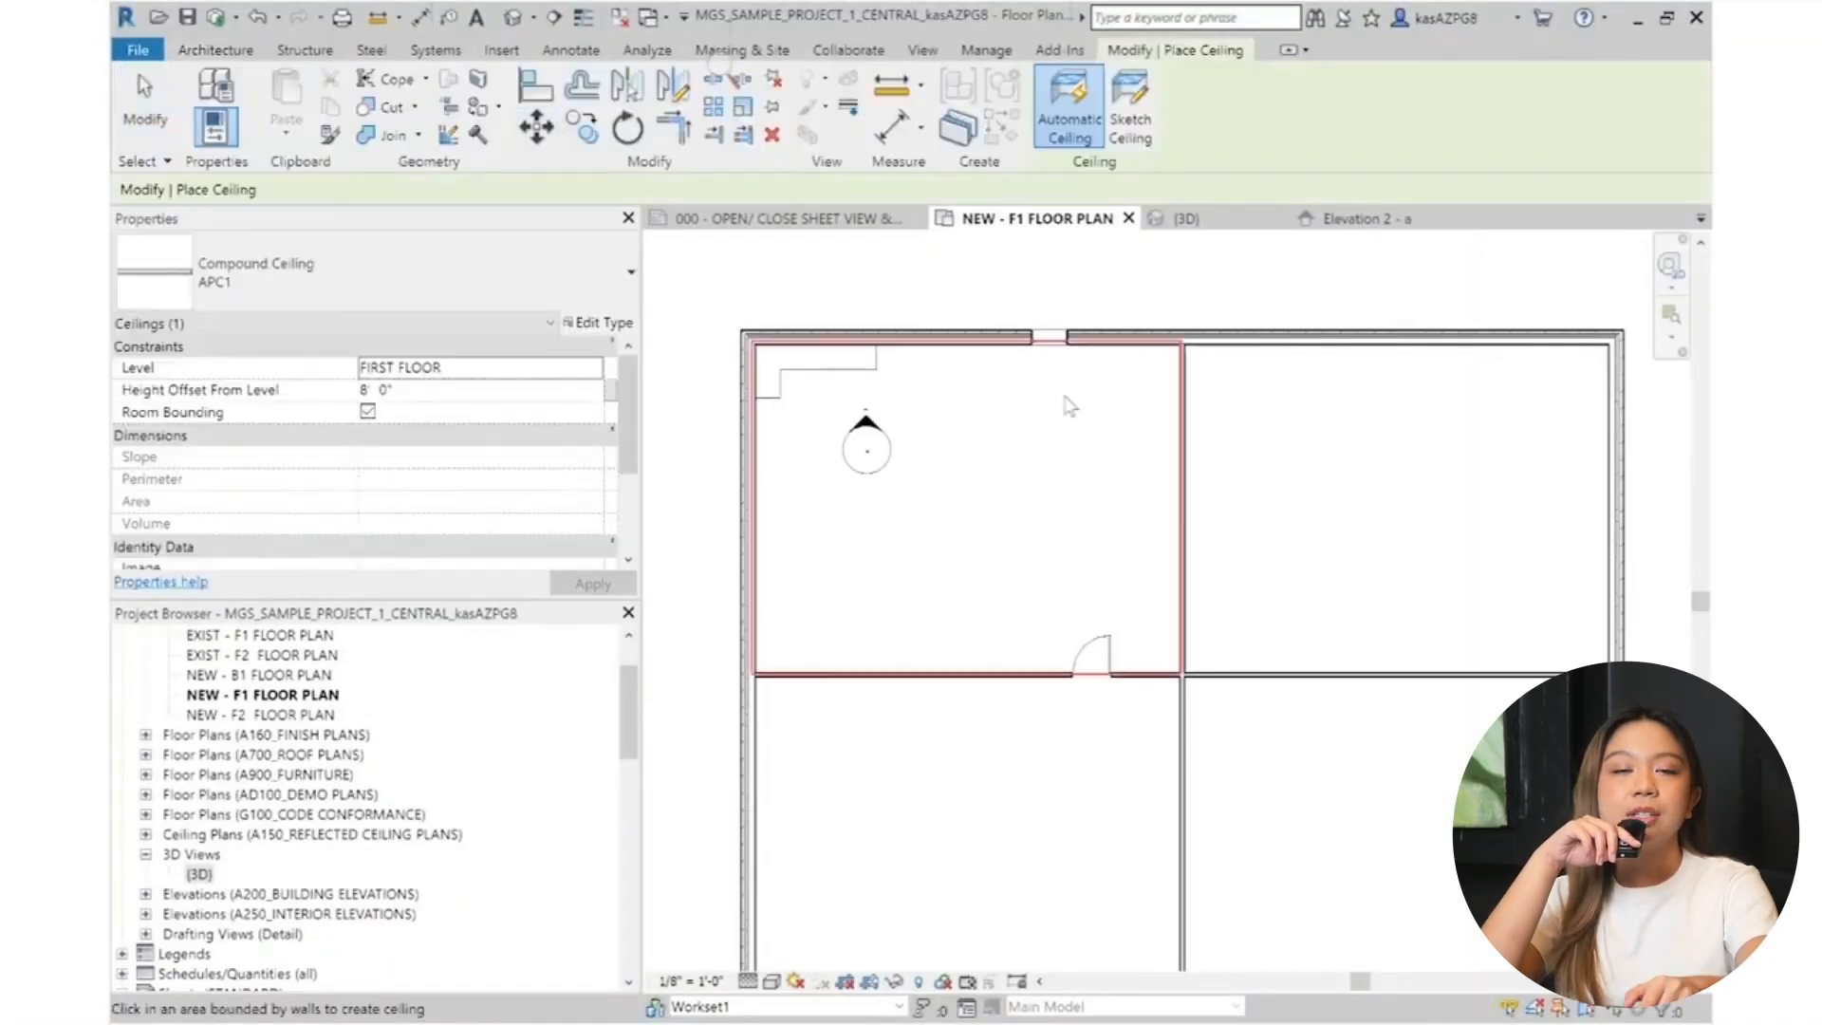
pyautogui.click(1076, 422)
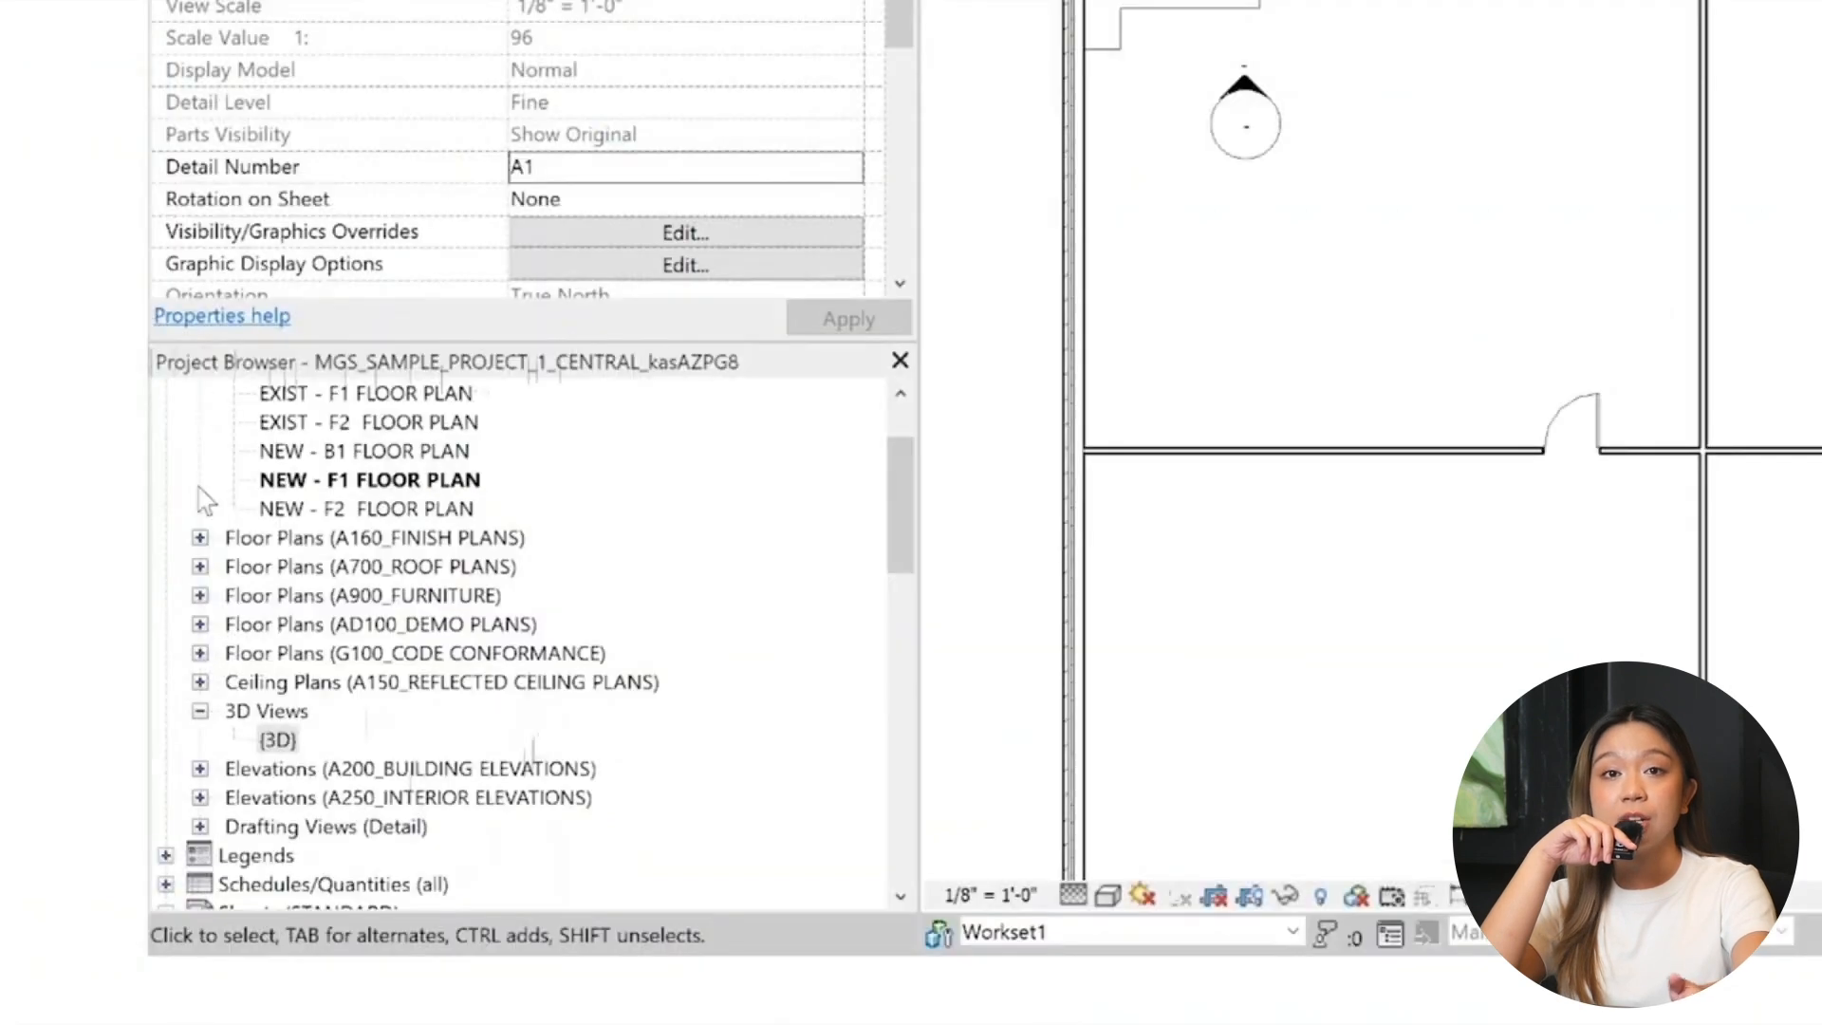
pyautogui.click(200, 684)
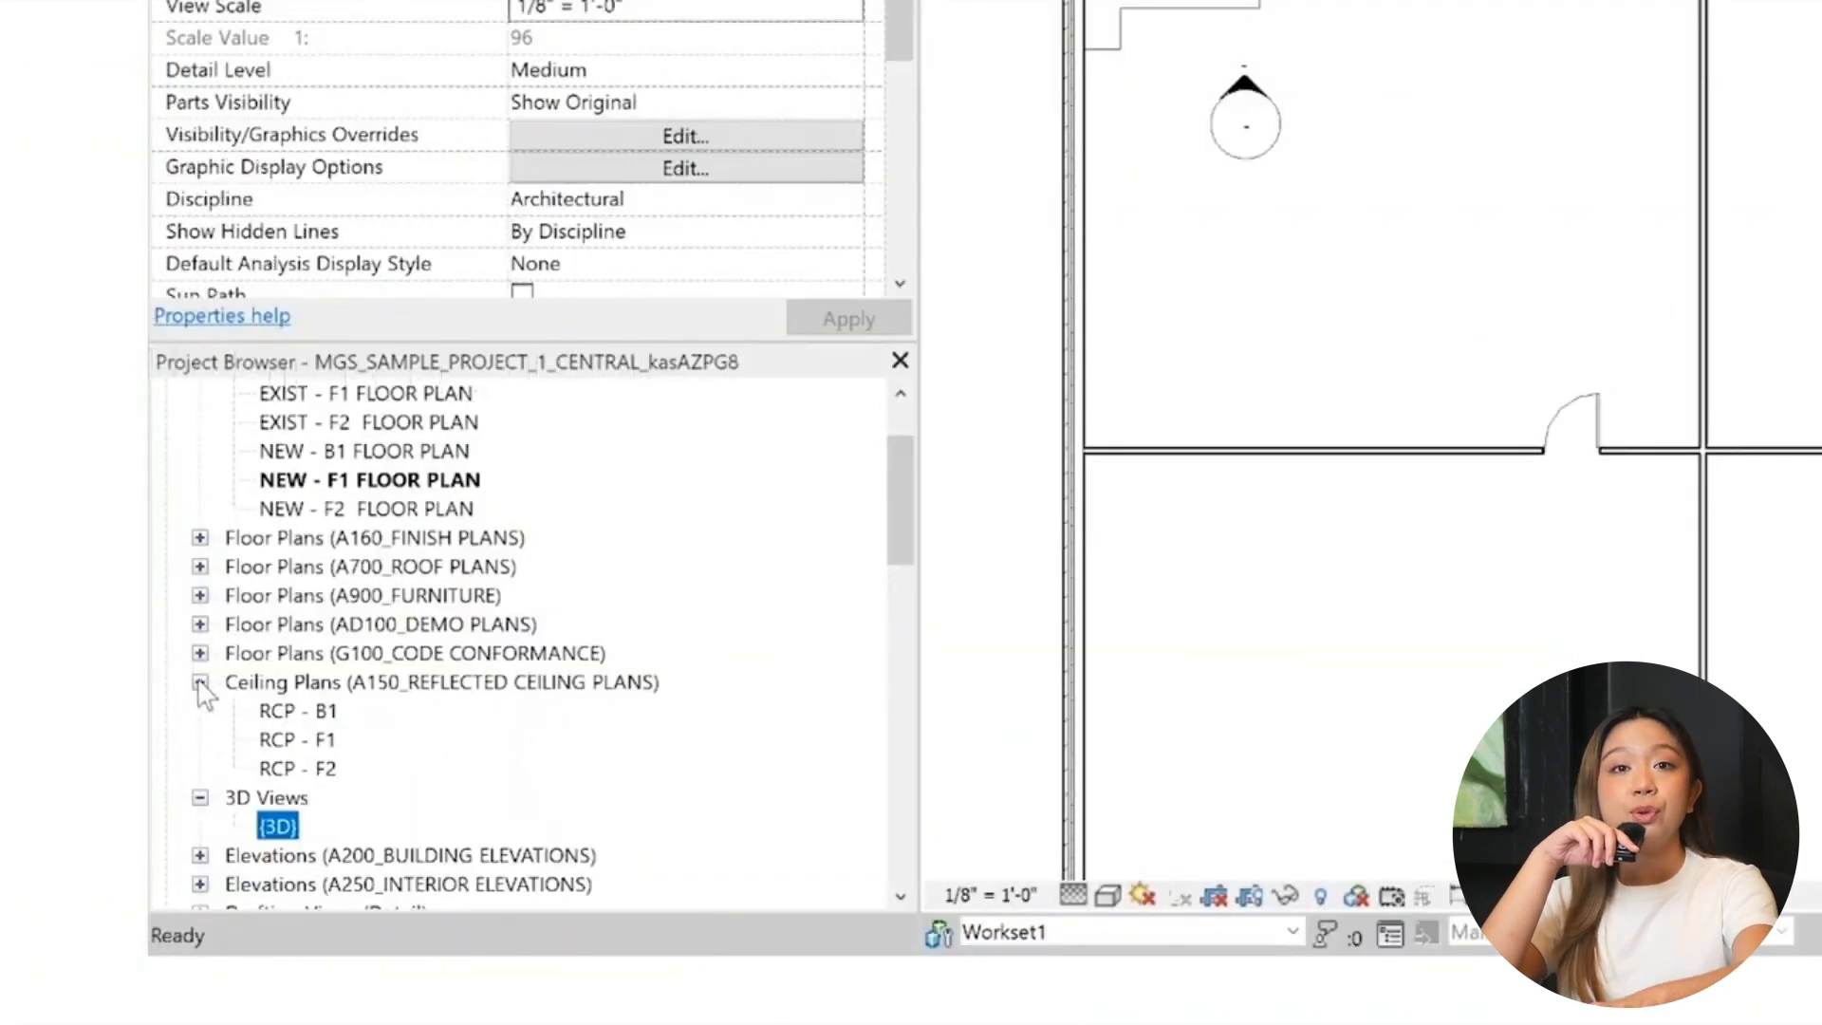
pyautogui.doubleClick(290, 741)
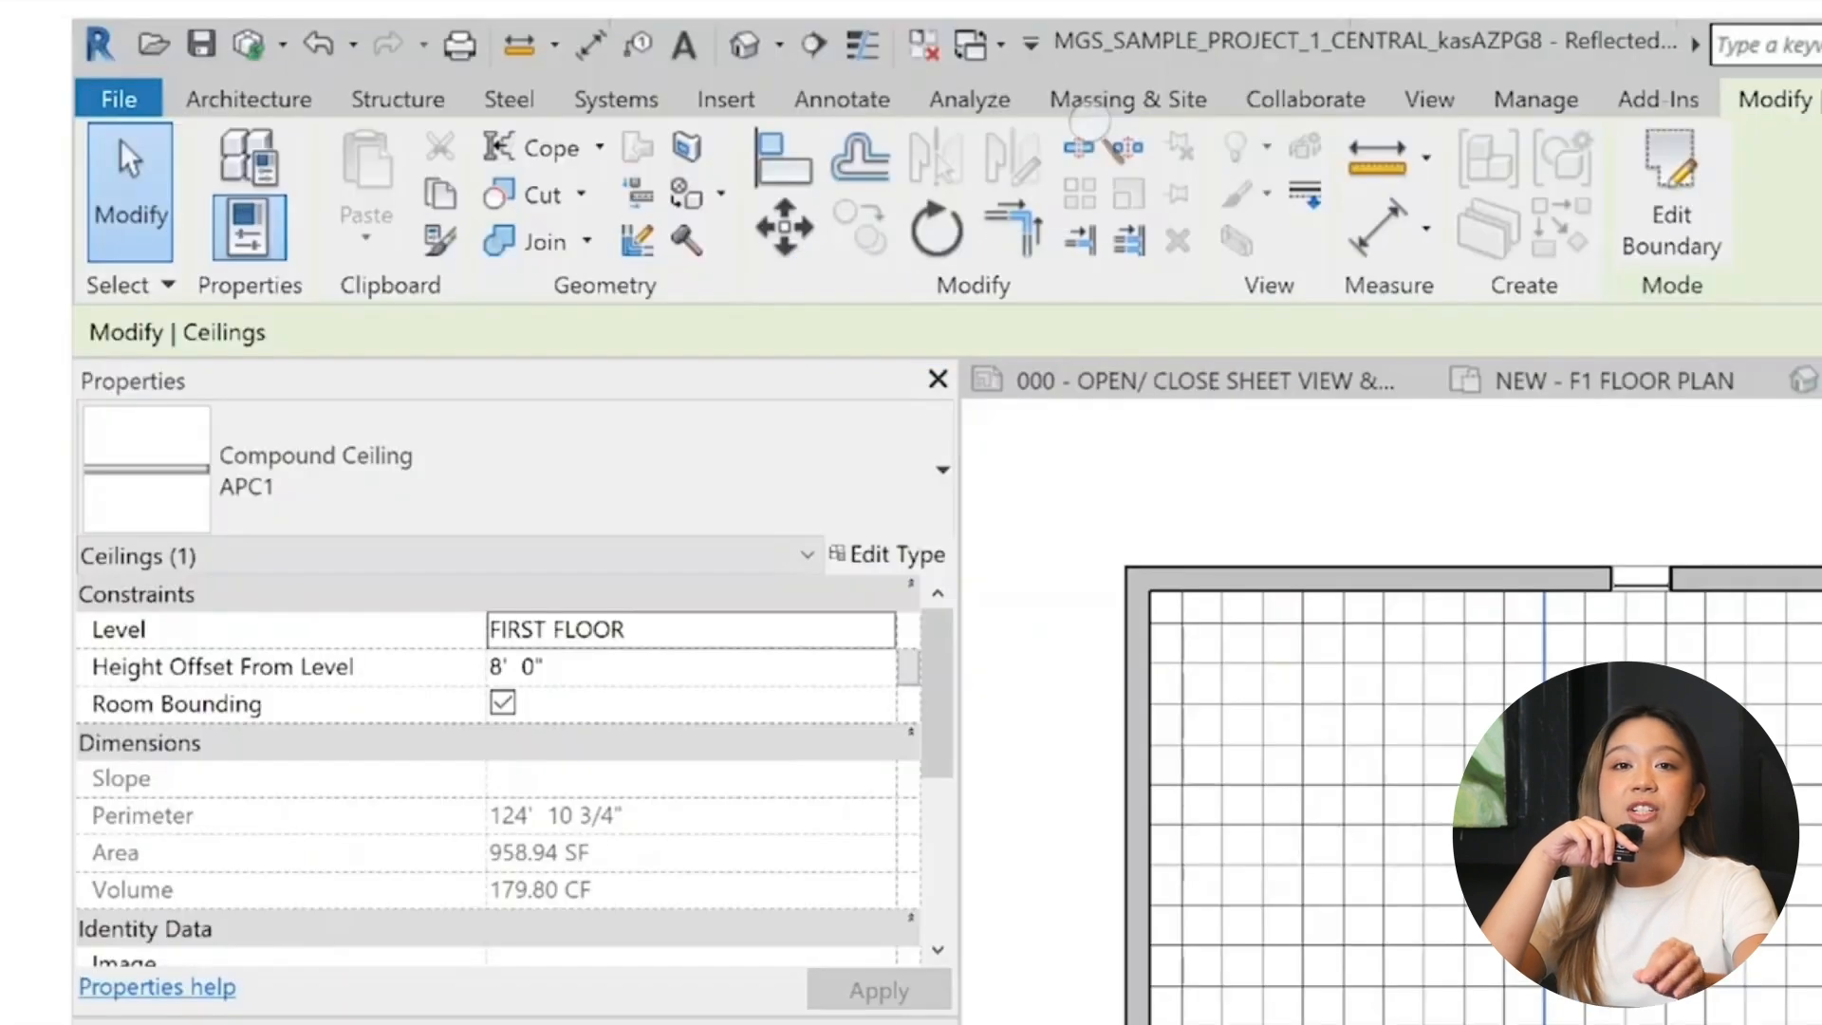
# Step: Shift the ceiling grid of the upper-left room by one of its grid lines and rotate the grid 45 degrees
pyautogui.click(781, 233)
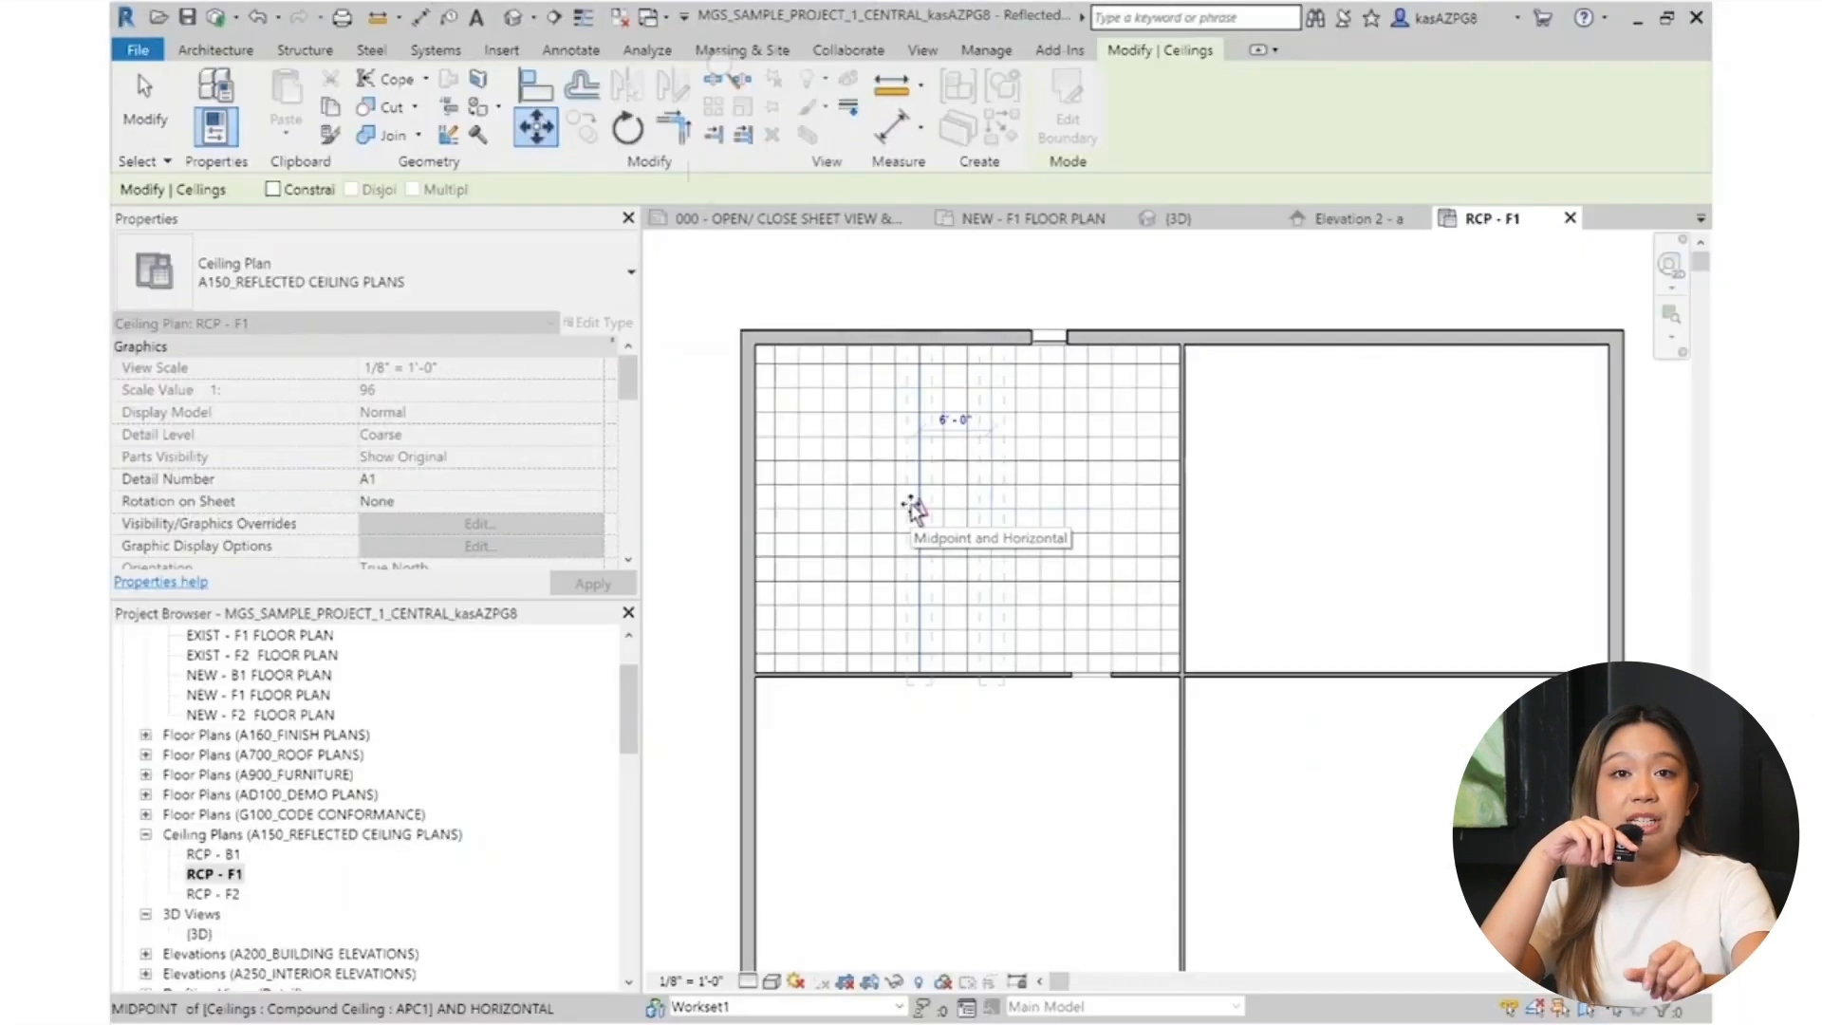
pyautogui.click(913, 508)
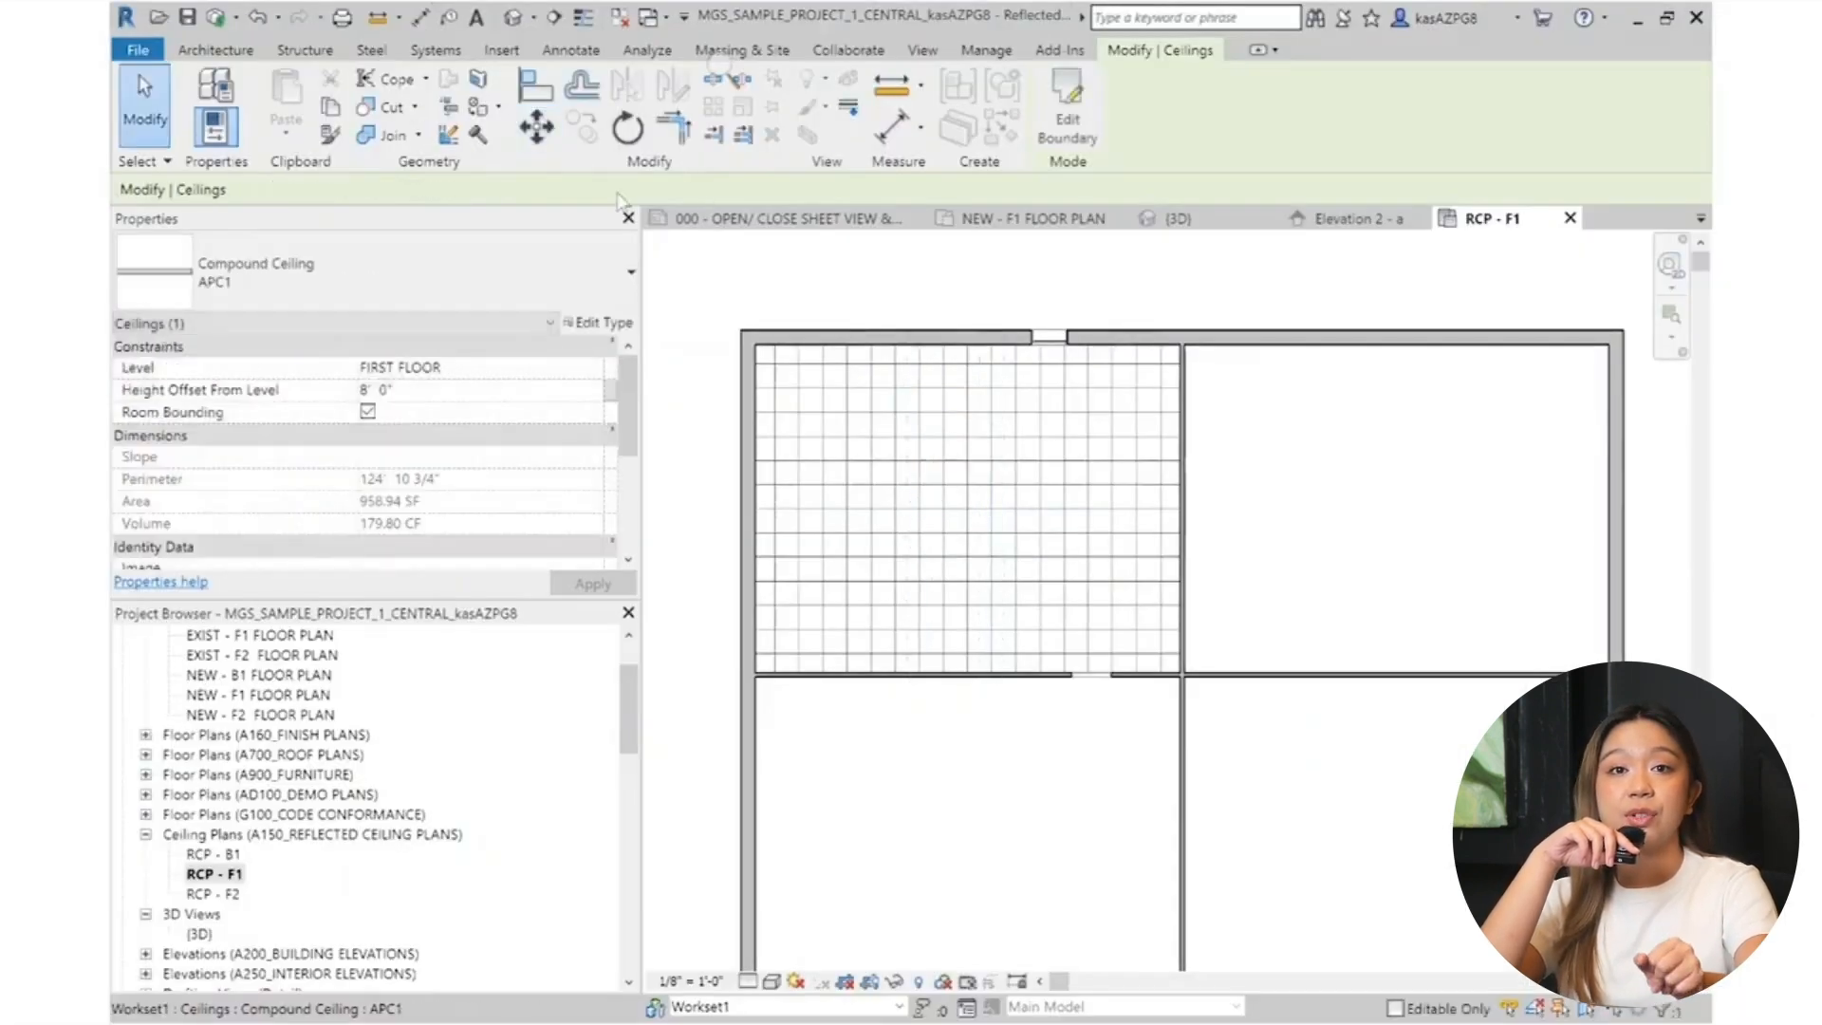
pyautogui.click(537, 133)
pyautogui.click(627, 129)
pyautogui.click(971, 410)
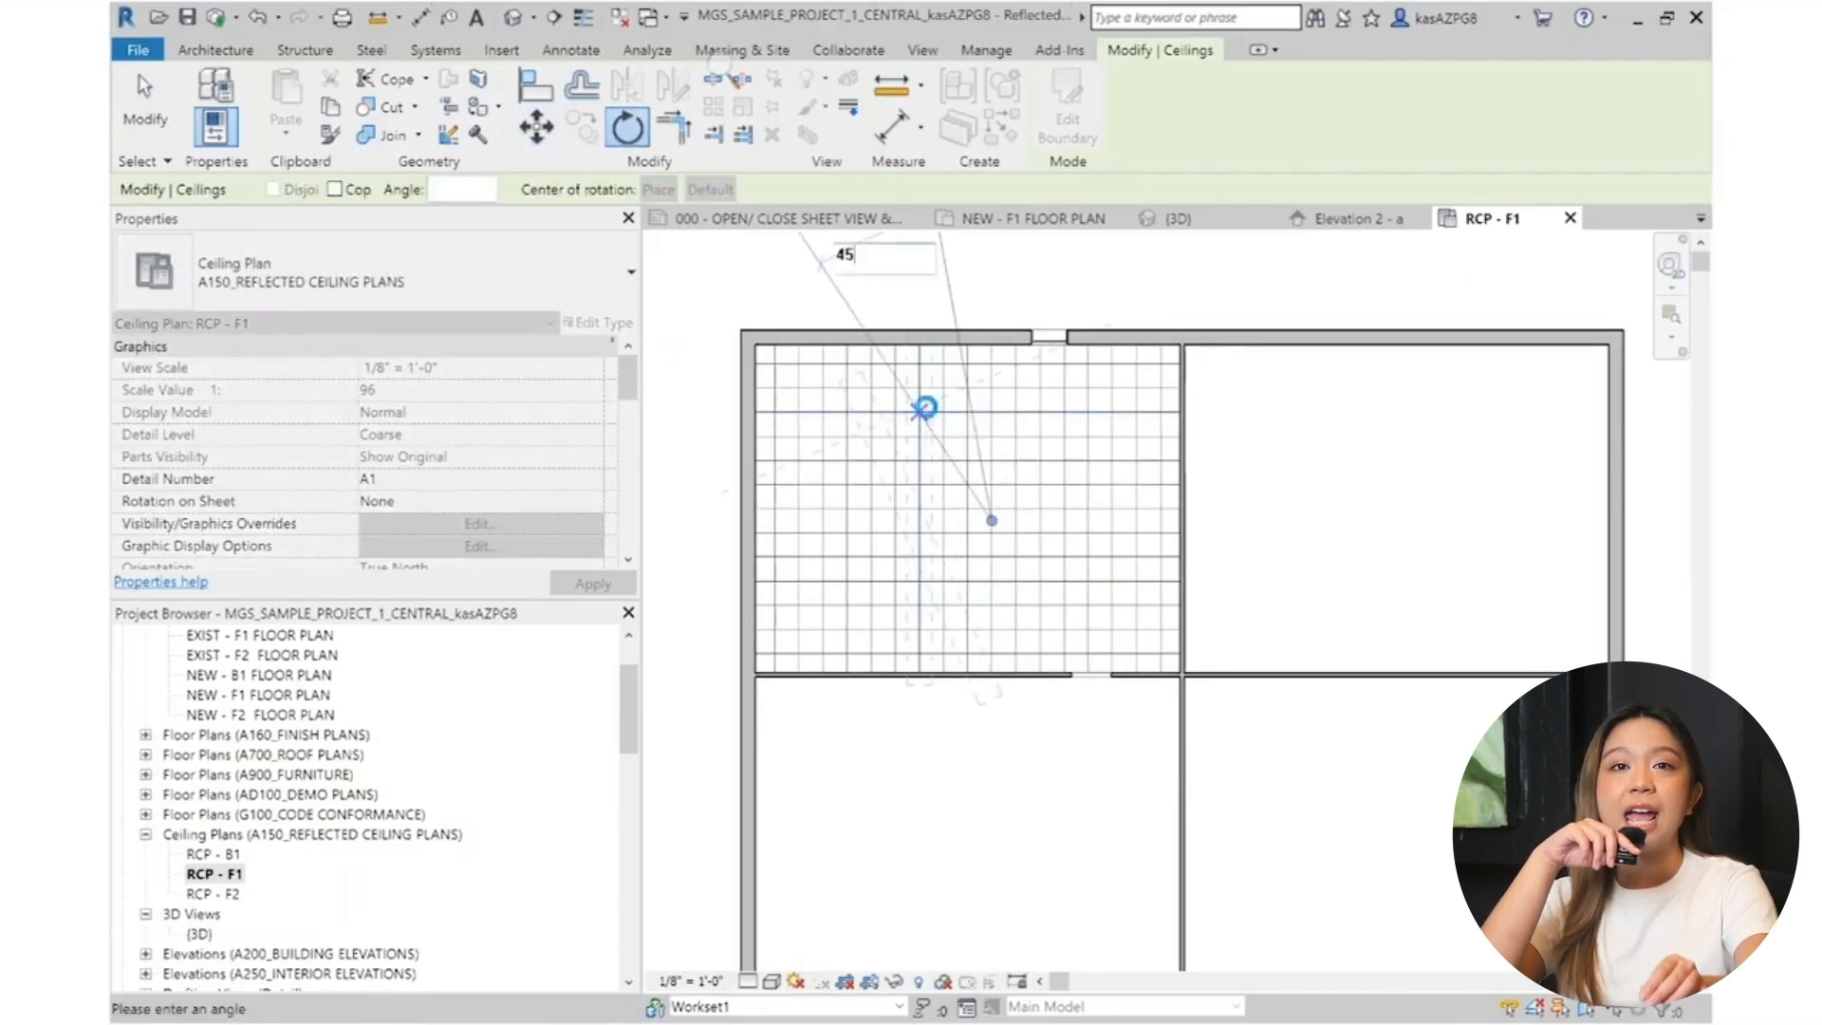
pyautogui.press('Return')
pyautogui.press('Escape')
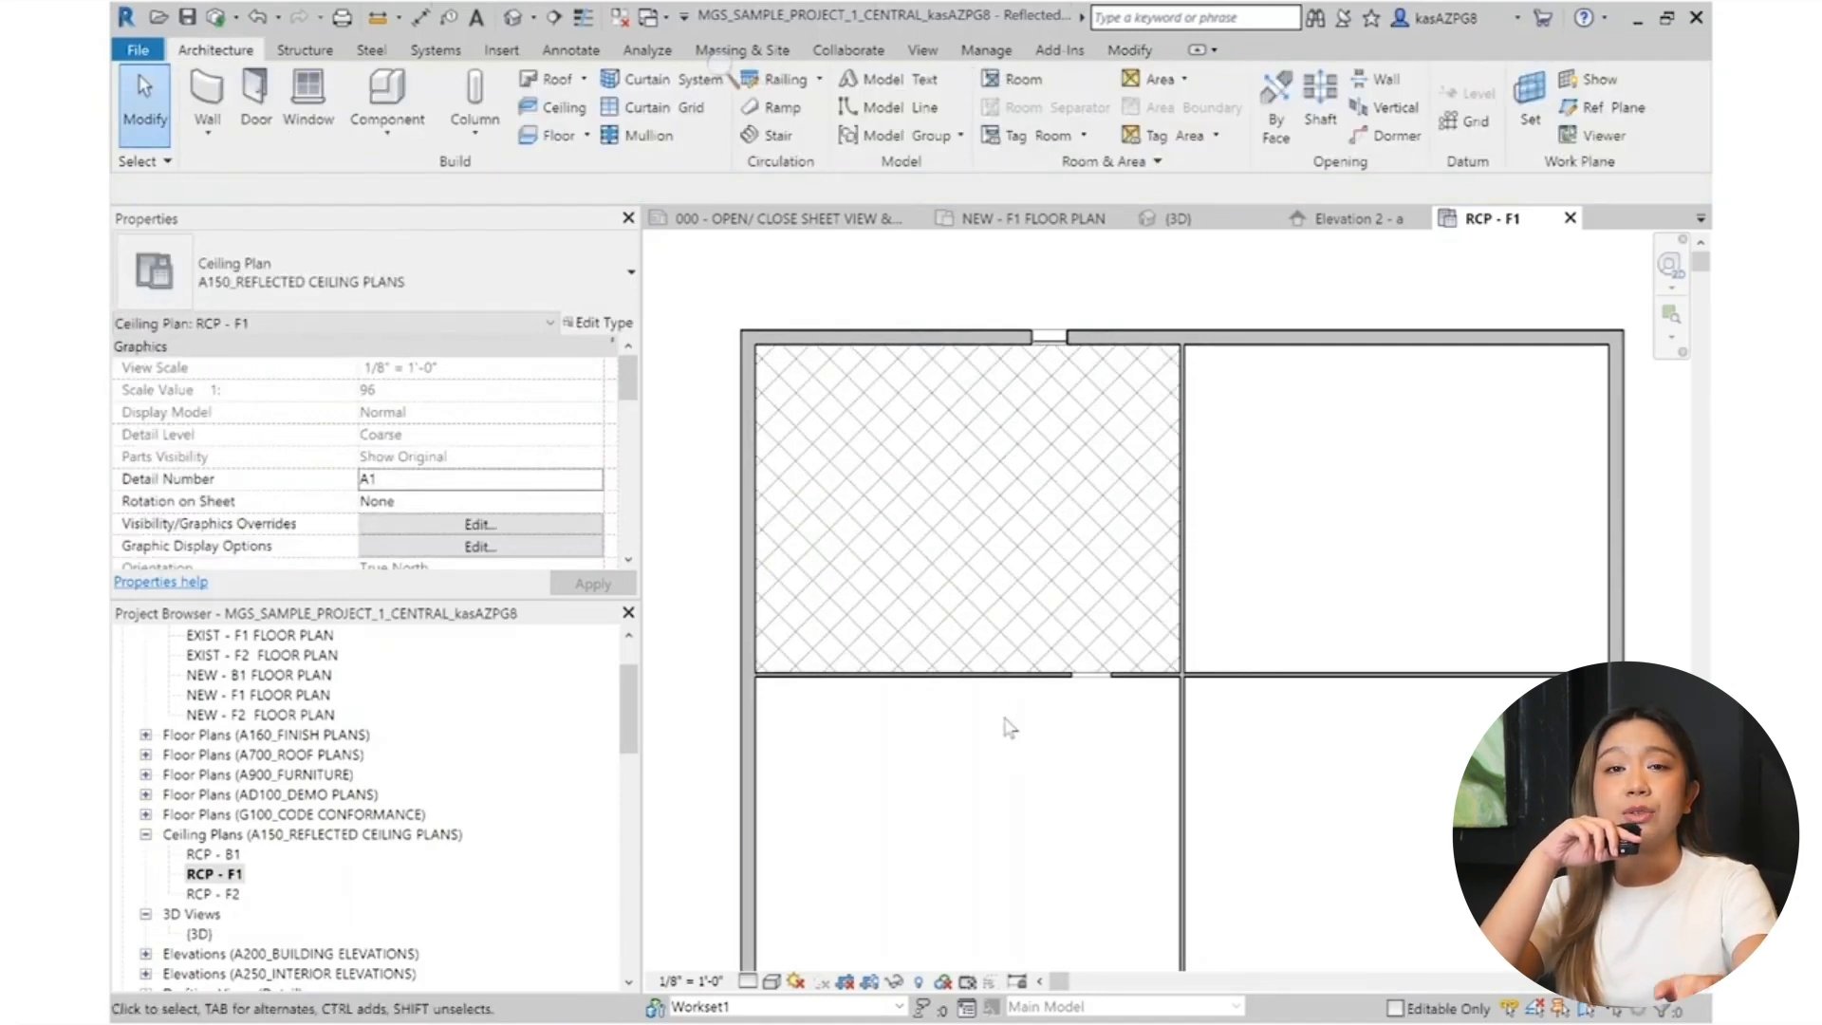
# Step: Examine the ceiling over the counter room in the 3D view
pyautogui.click(1180, 221)
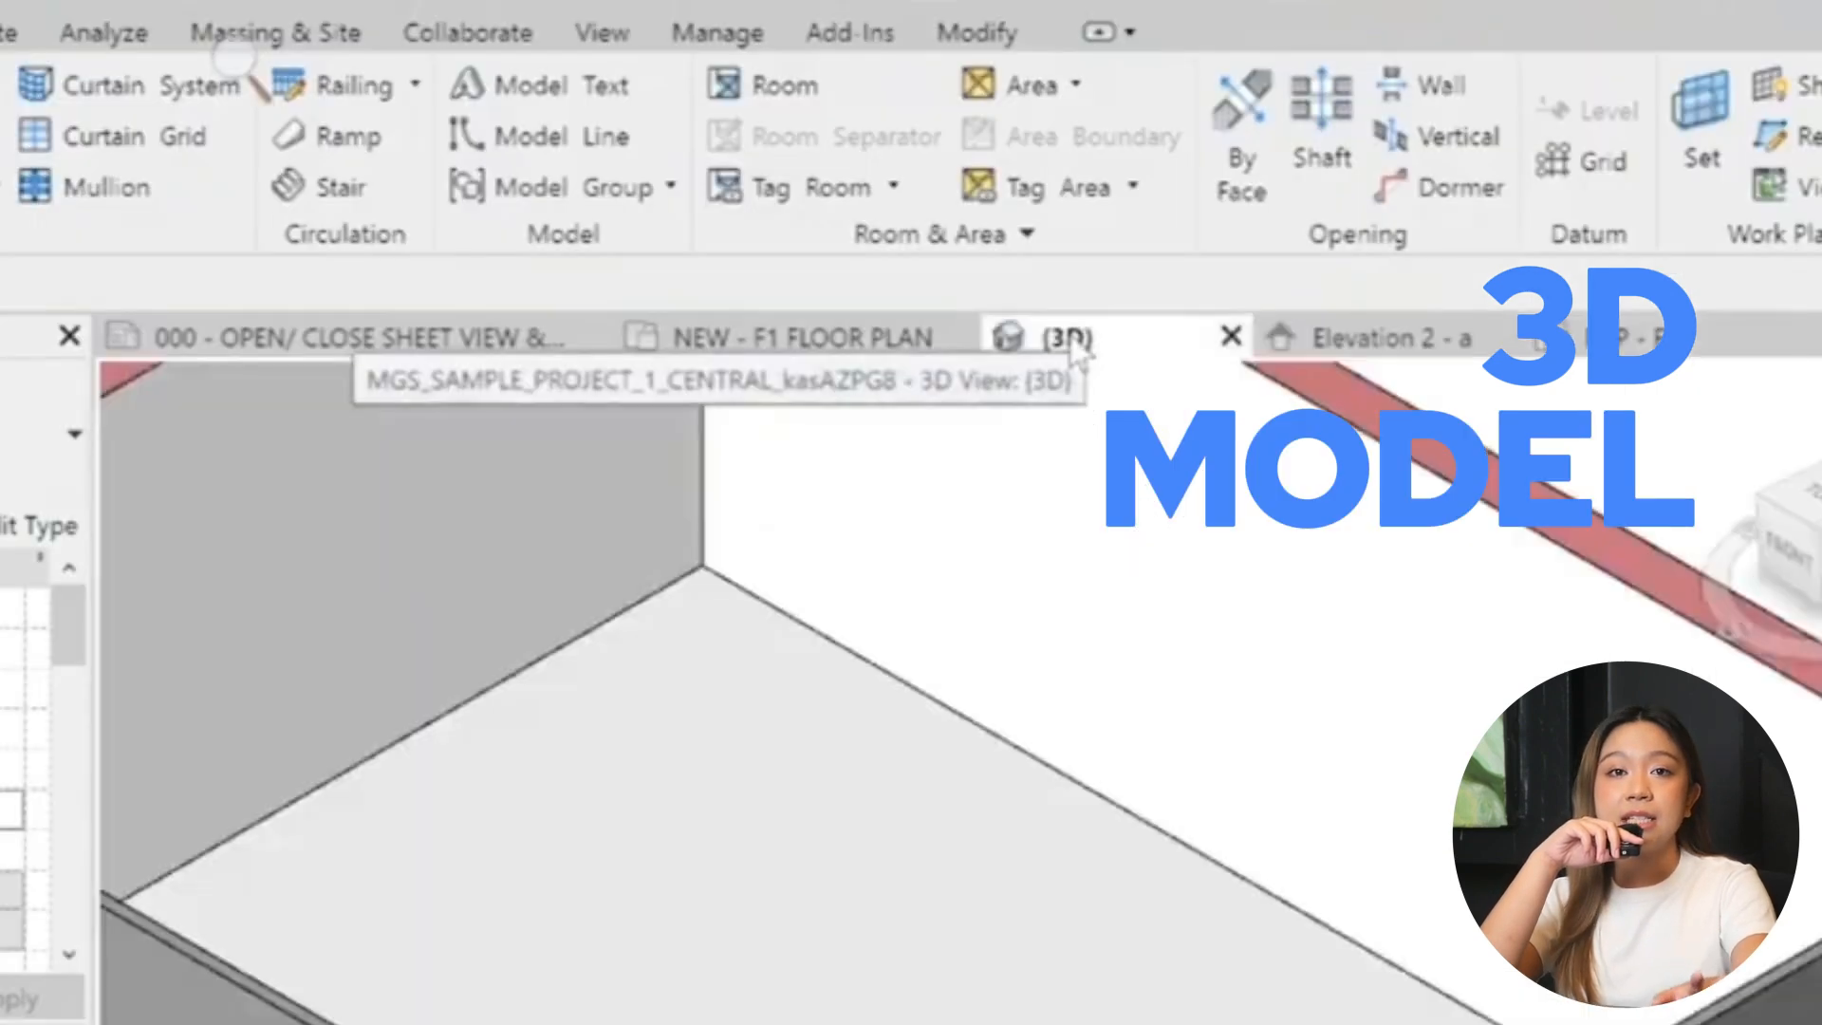
pyautogui.scroll(-3, 1261, 1016)
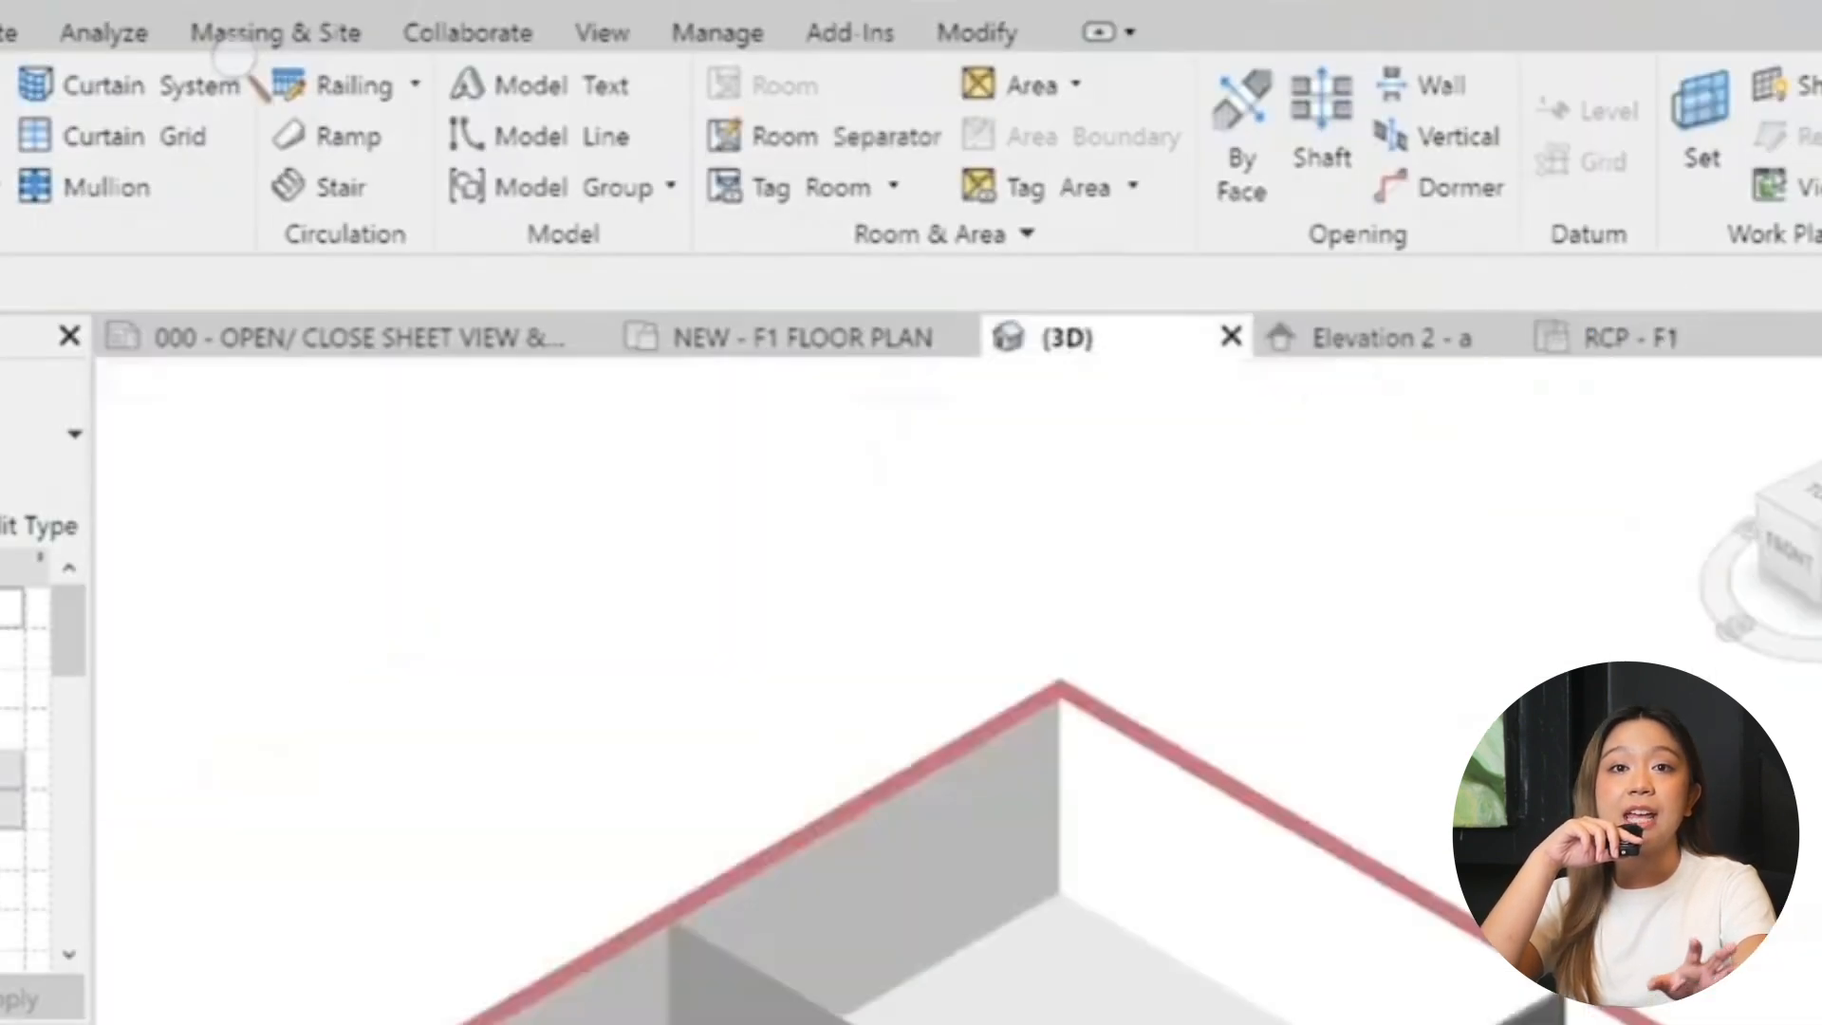
pyautogui.click(1251, 991)
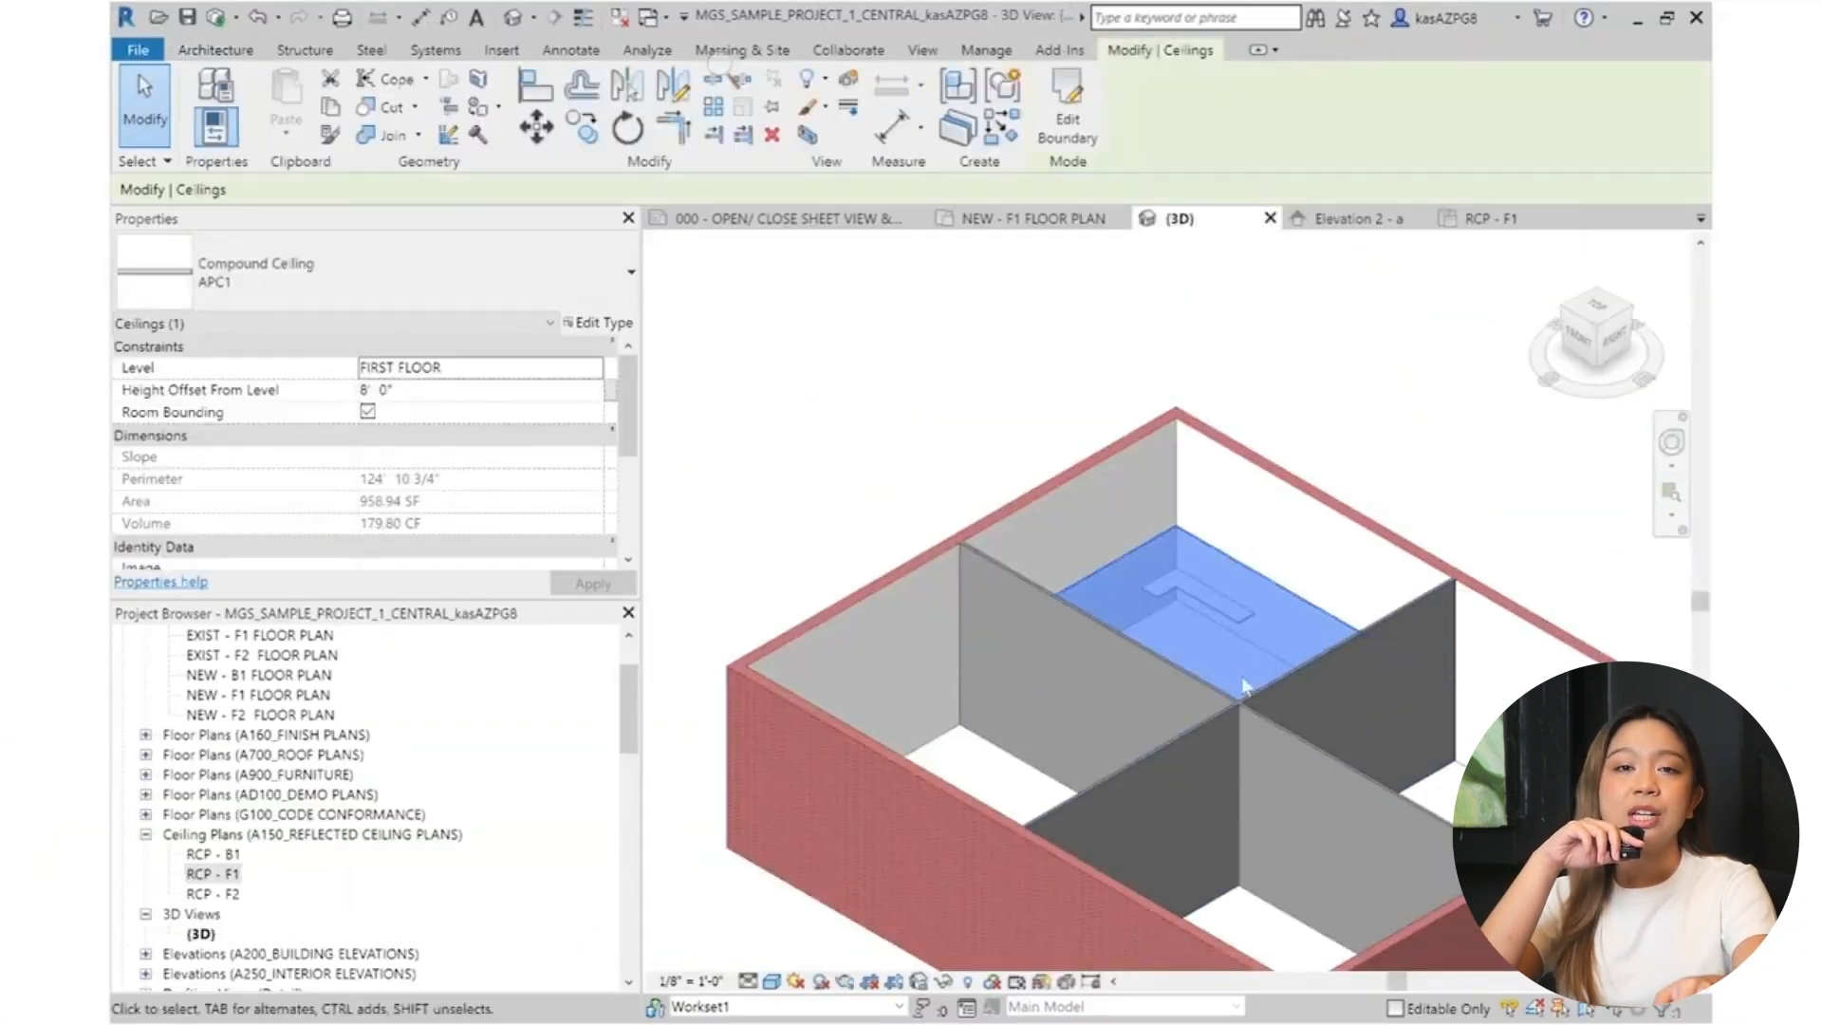
pyautogui.scroll(3, 1267, 658)
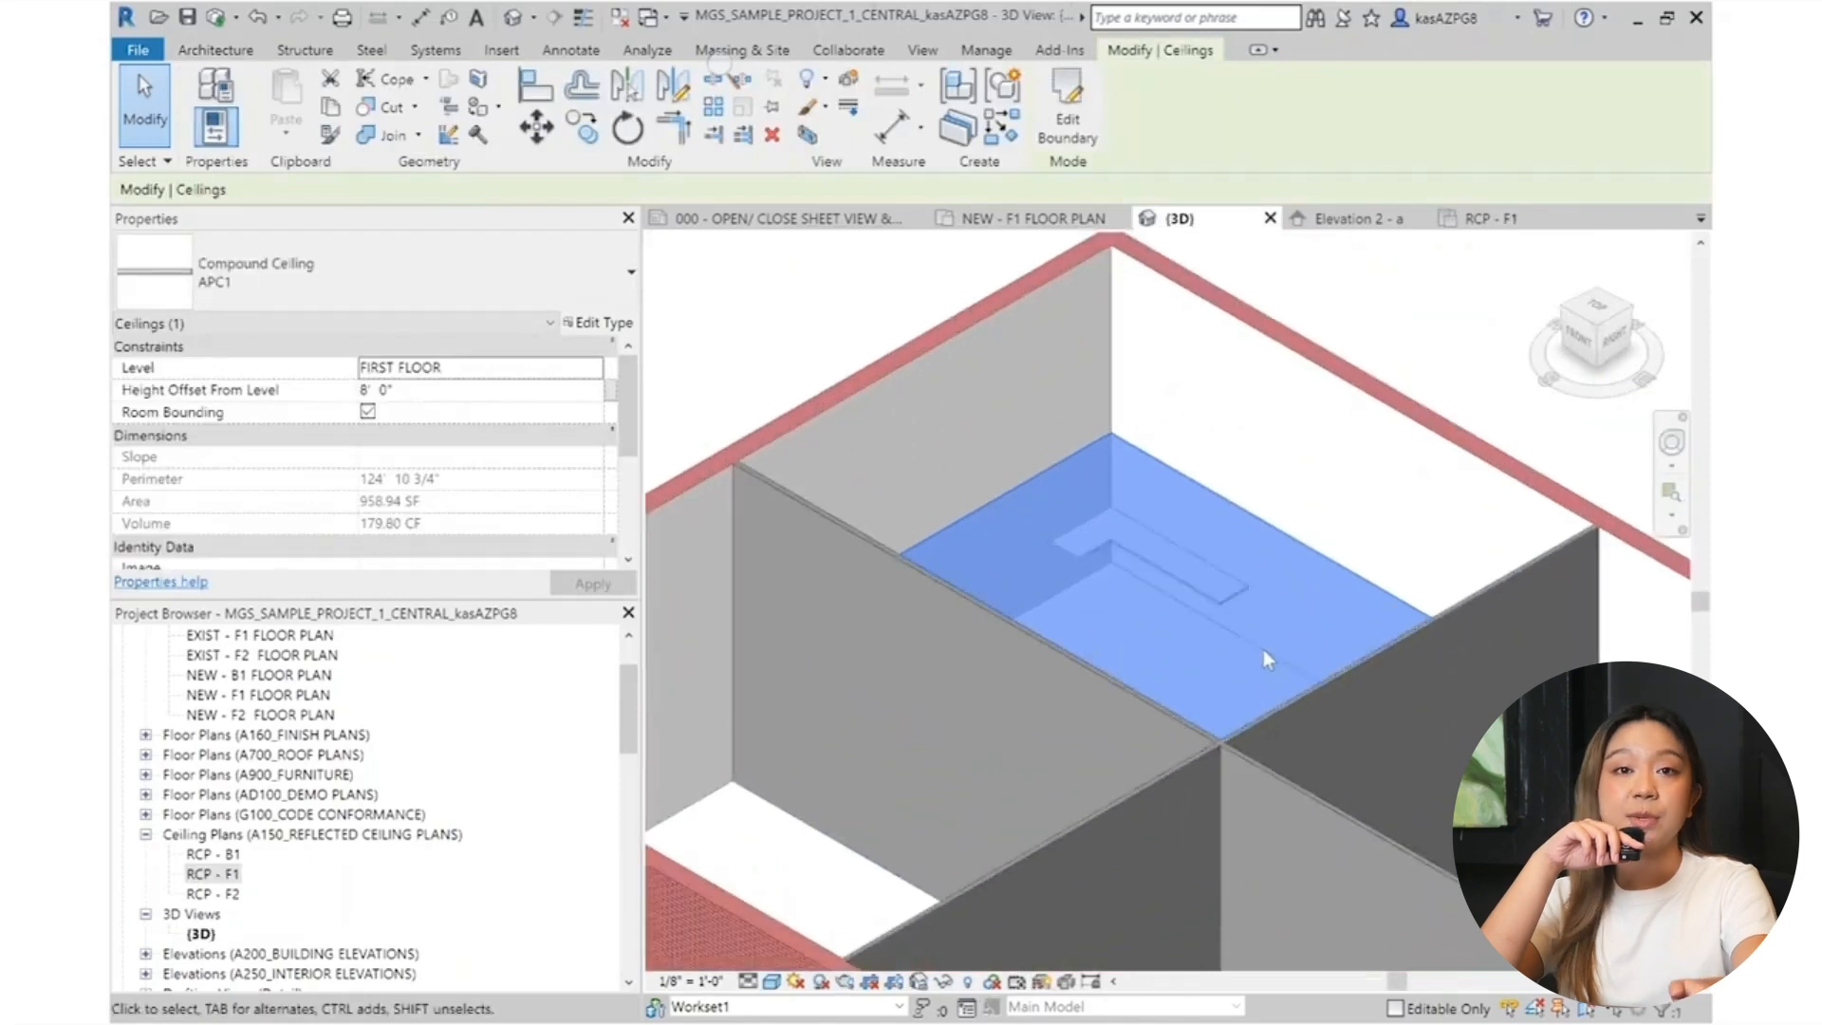
pyautogui.scroll(-5, 1267, 658)
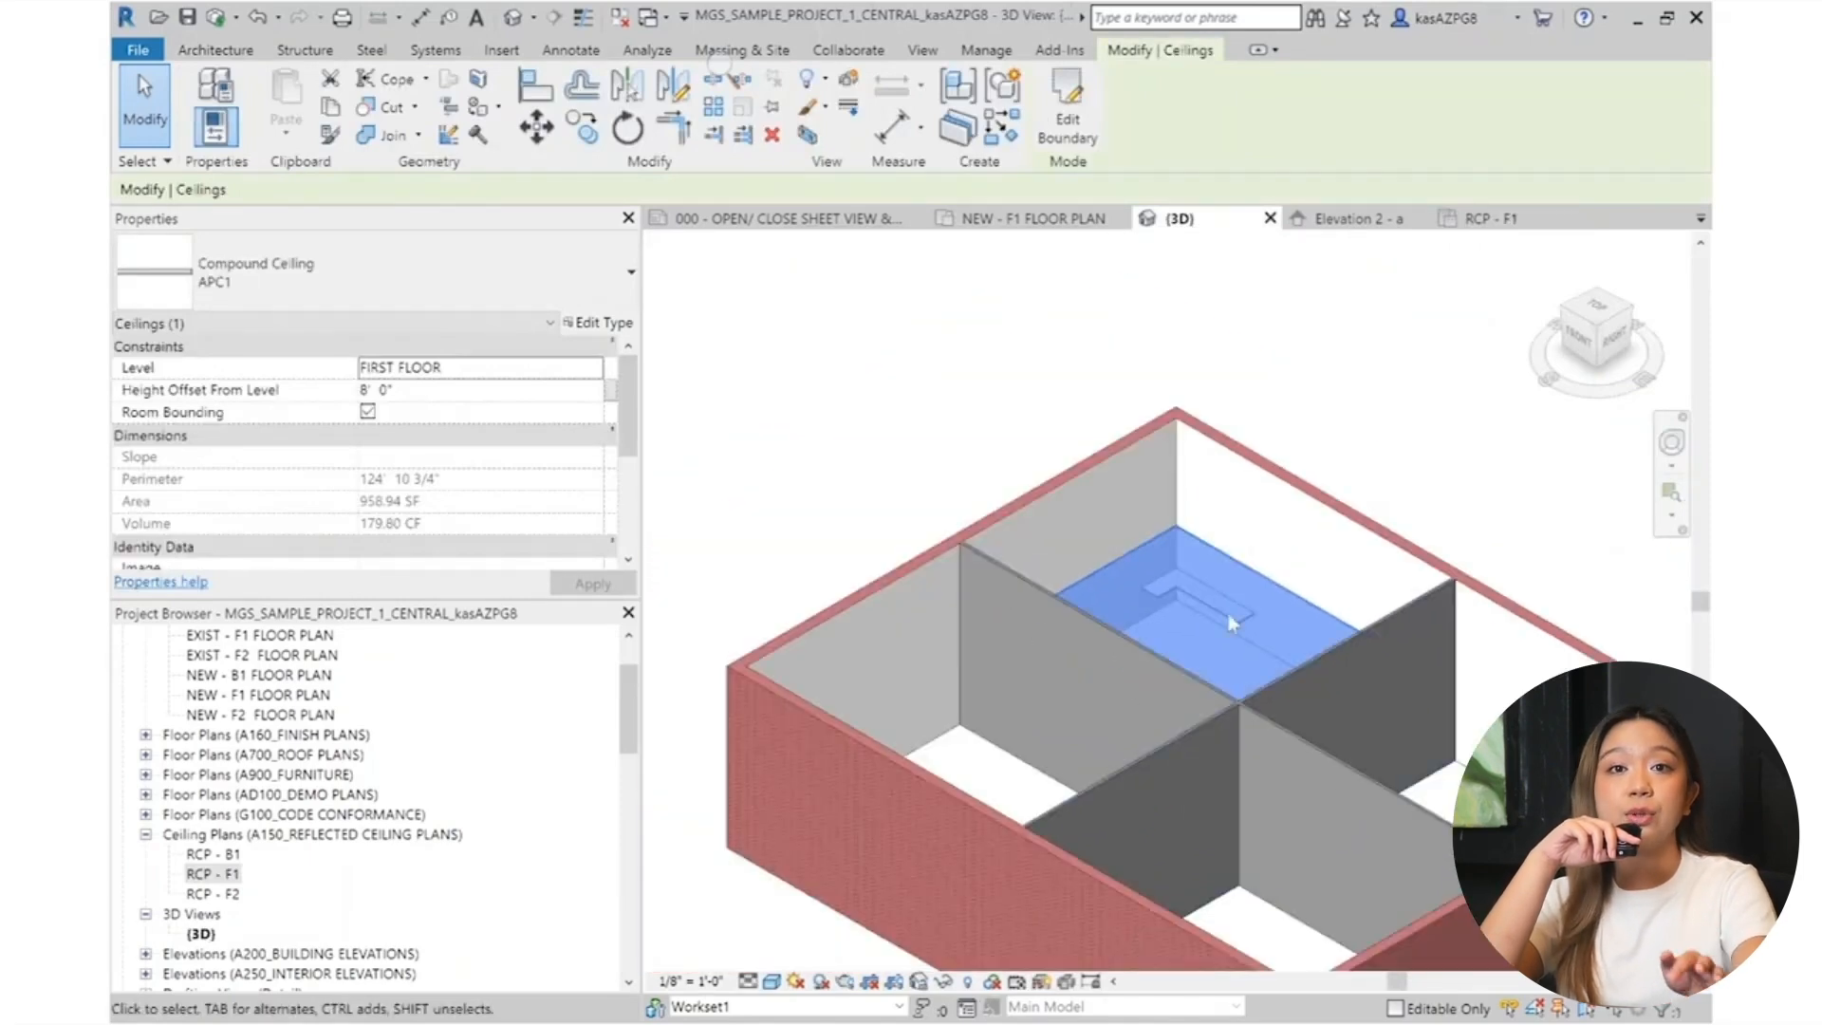
pyautogui.scroll(5, 1267, 658)
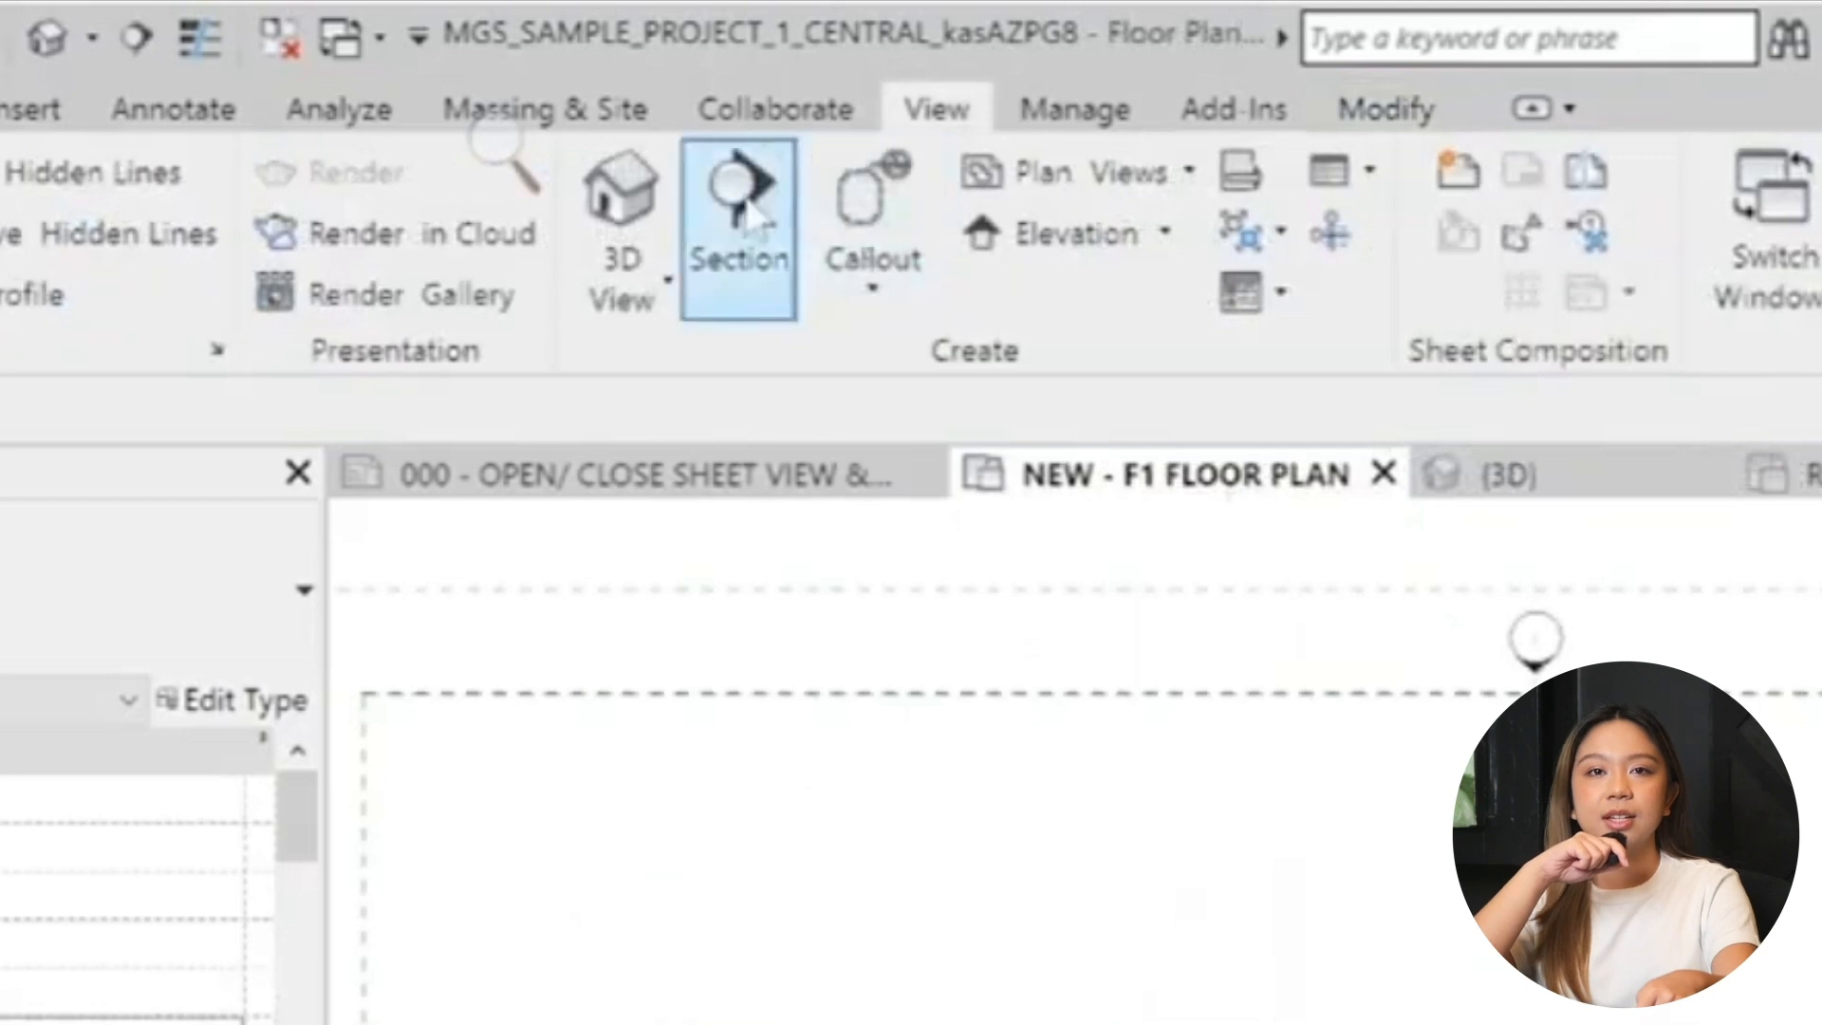
# Step: Draw a vertical section line through the window and the door in the NEW - F1 FLOOR PLAN view
pyautogui.click(737, 203)
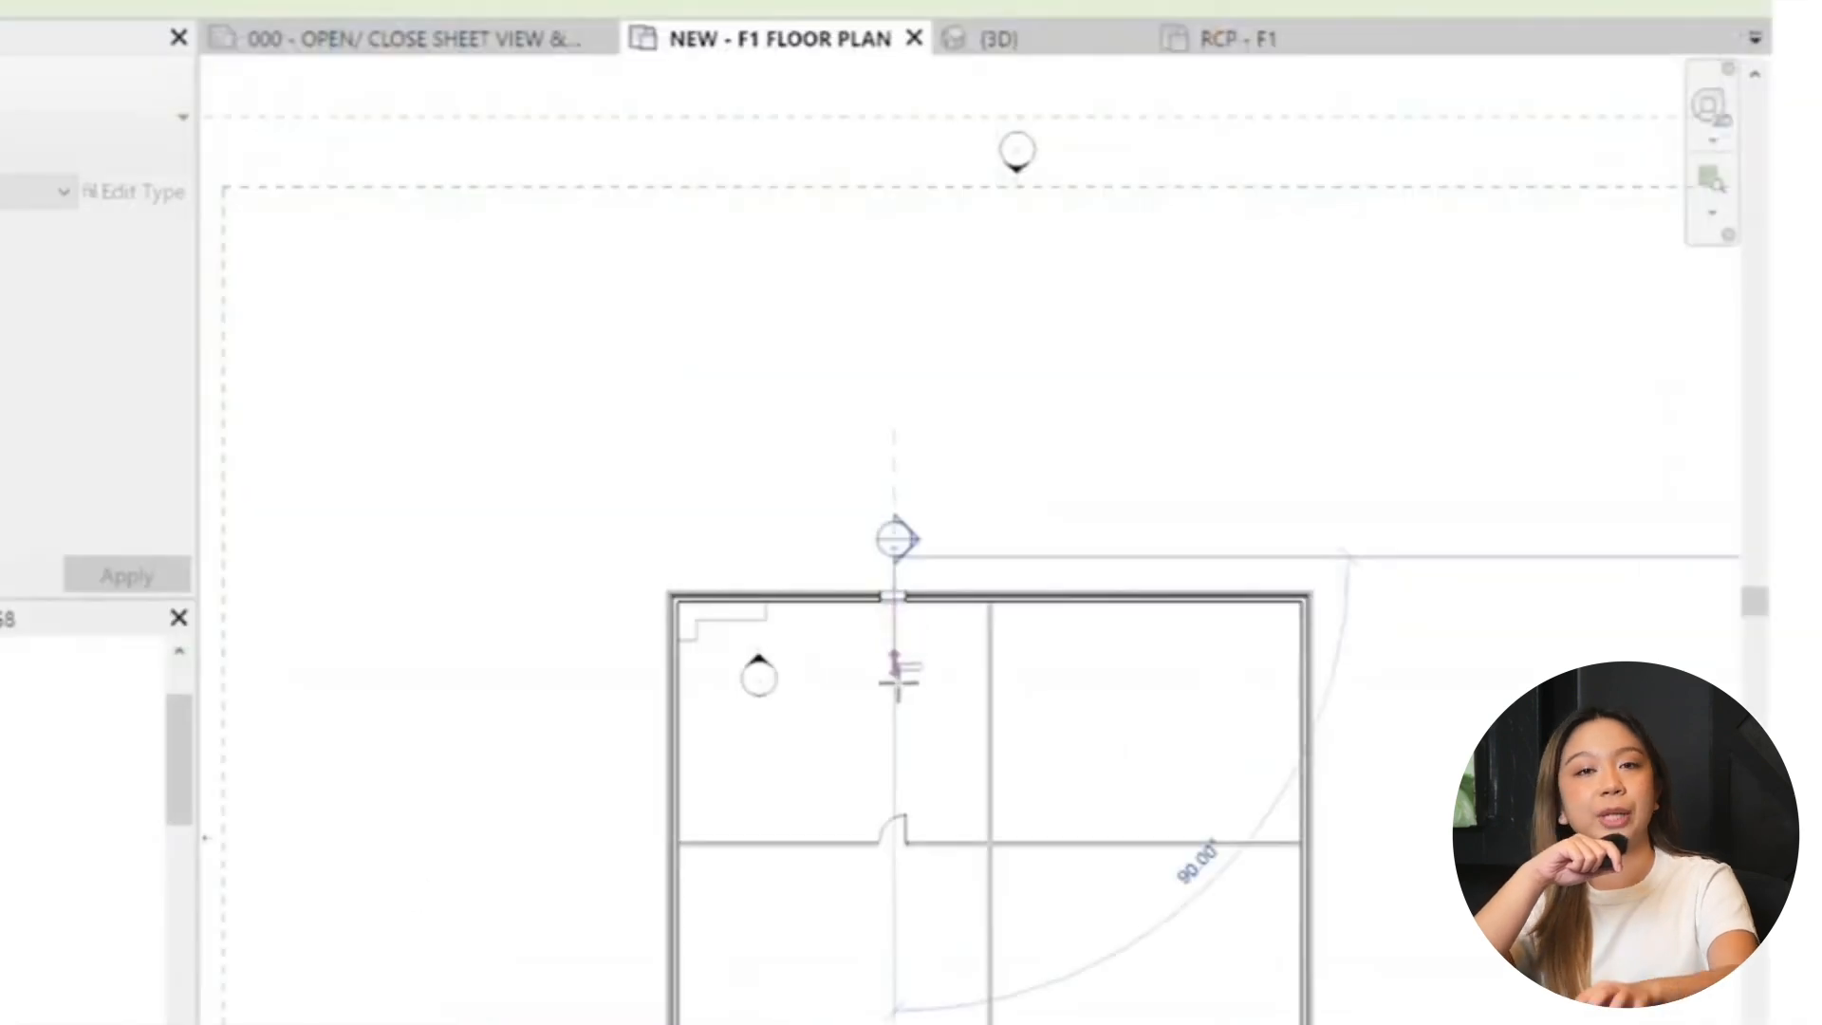
pyautogui.click(895, 872)
pyautogui.scroll(2, 936, 540)
pyautogui.press('Escape')
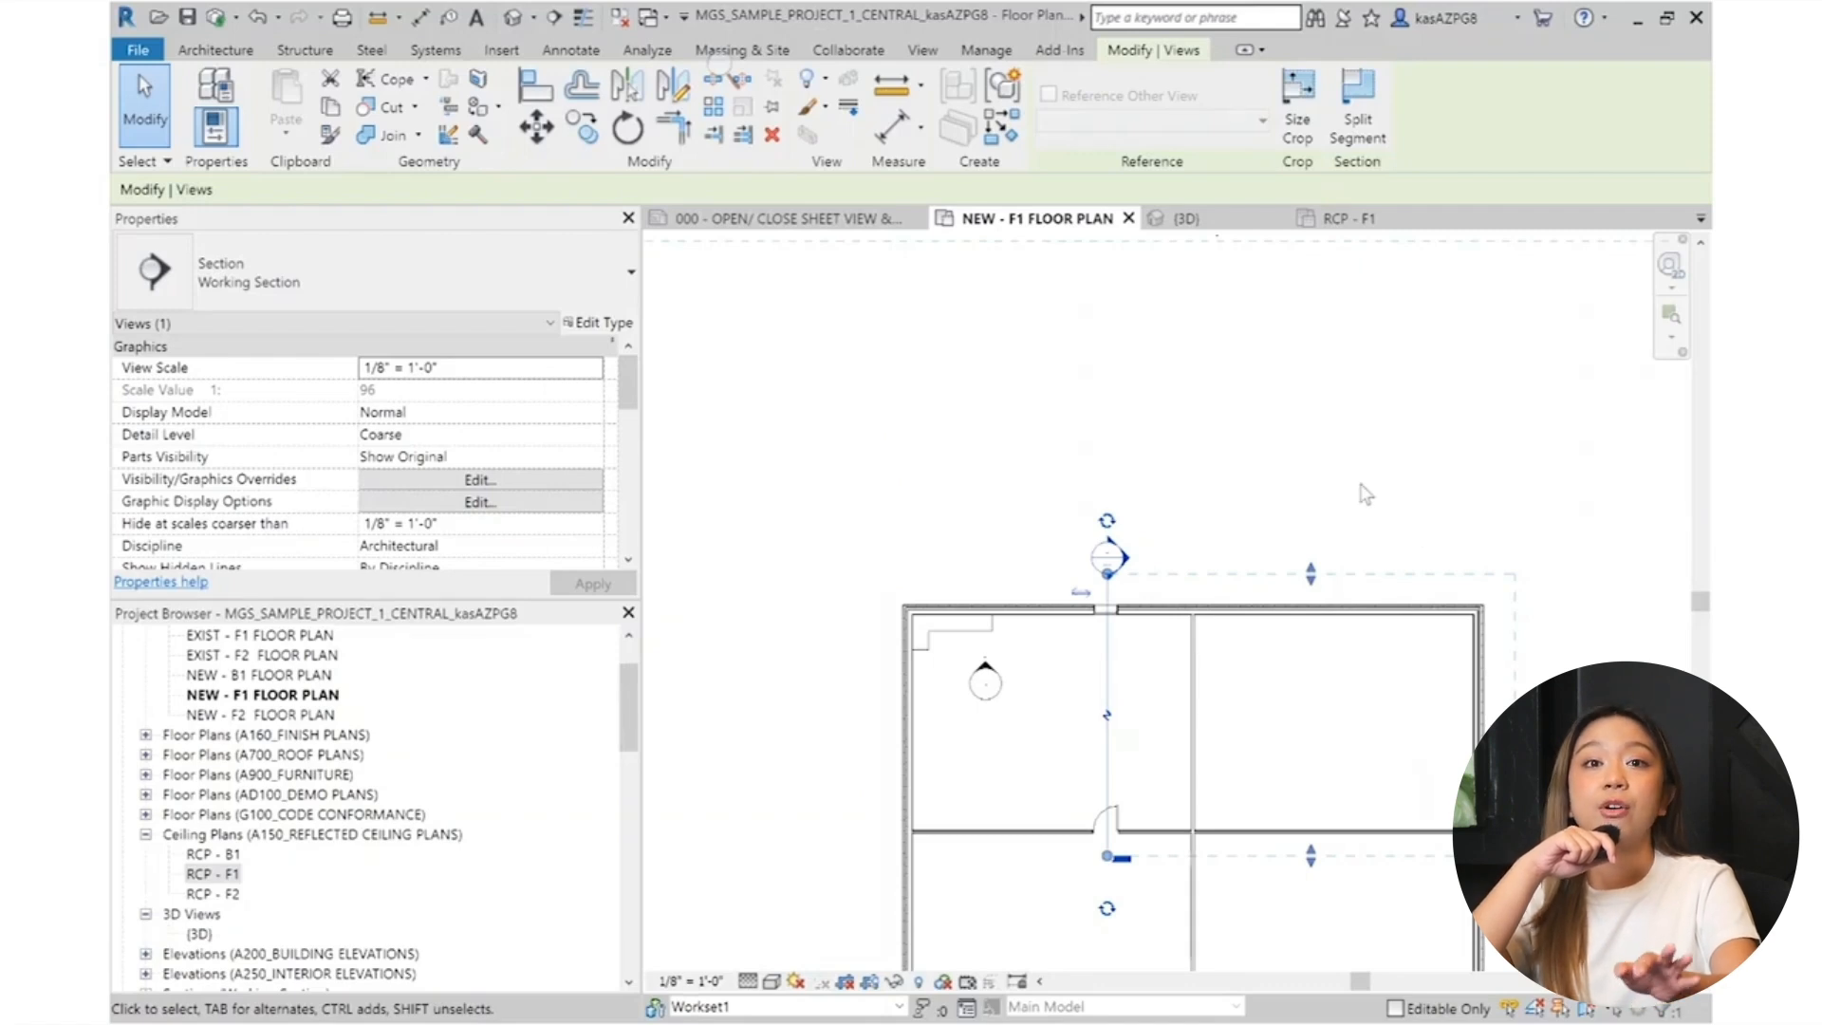
pyautogui.scroll(-5, 471, 439)
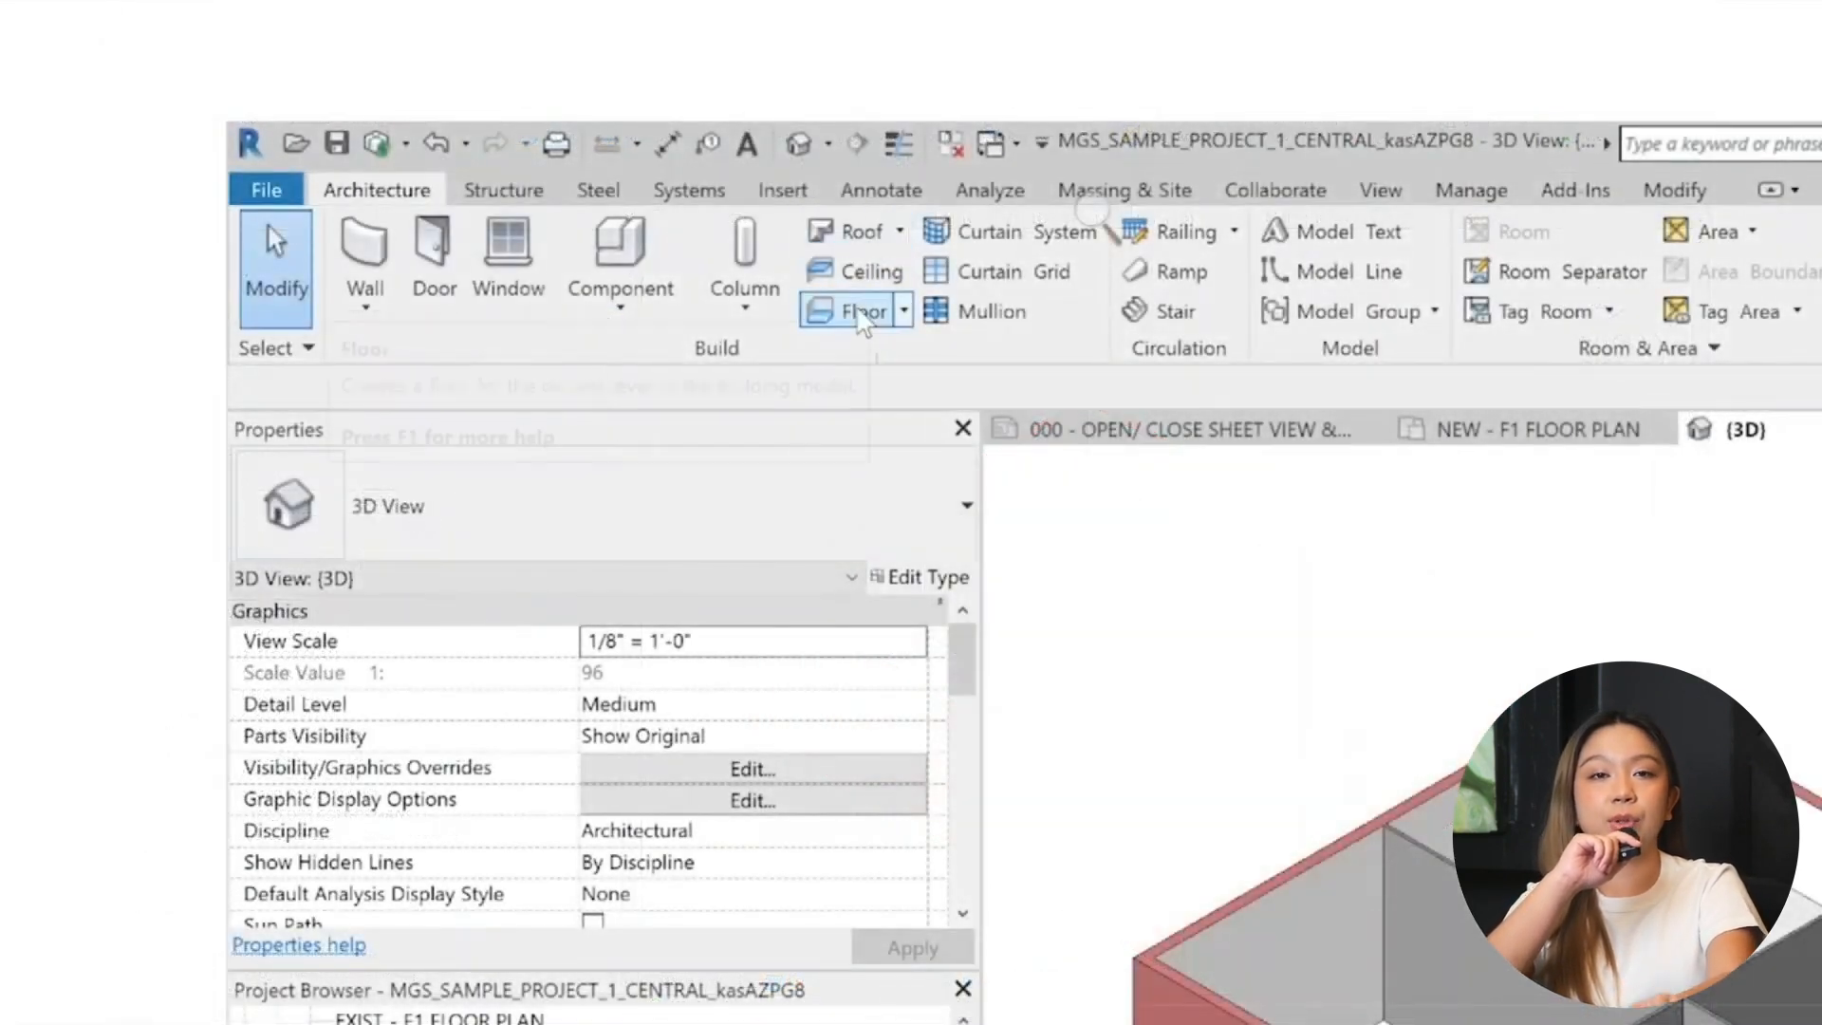
# Step: Start a floor and sketch its rectangular boundary between opposite outer corners of the exterior walls in the NEW - F1 FLOOR PLAN view
pyautogui.click(862, 314)
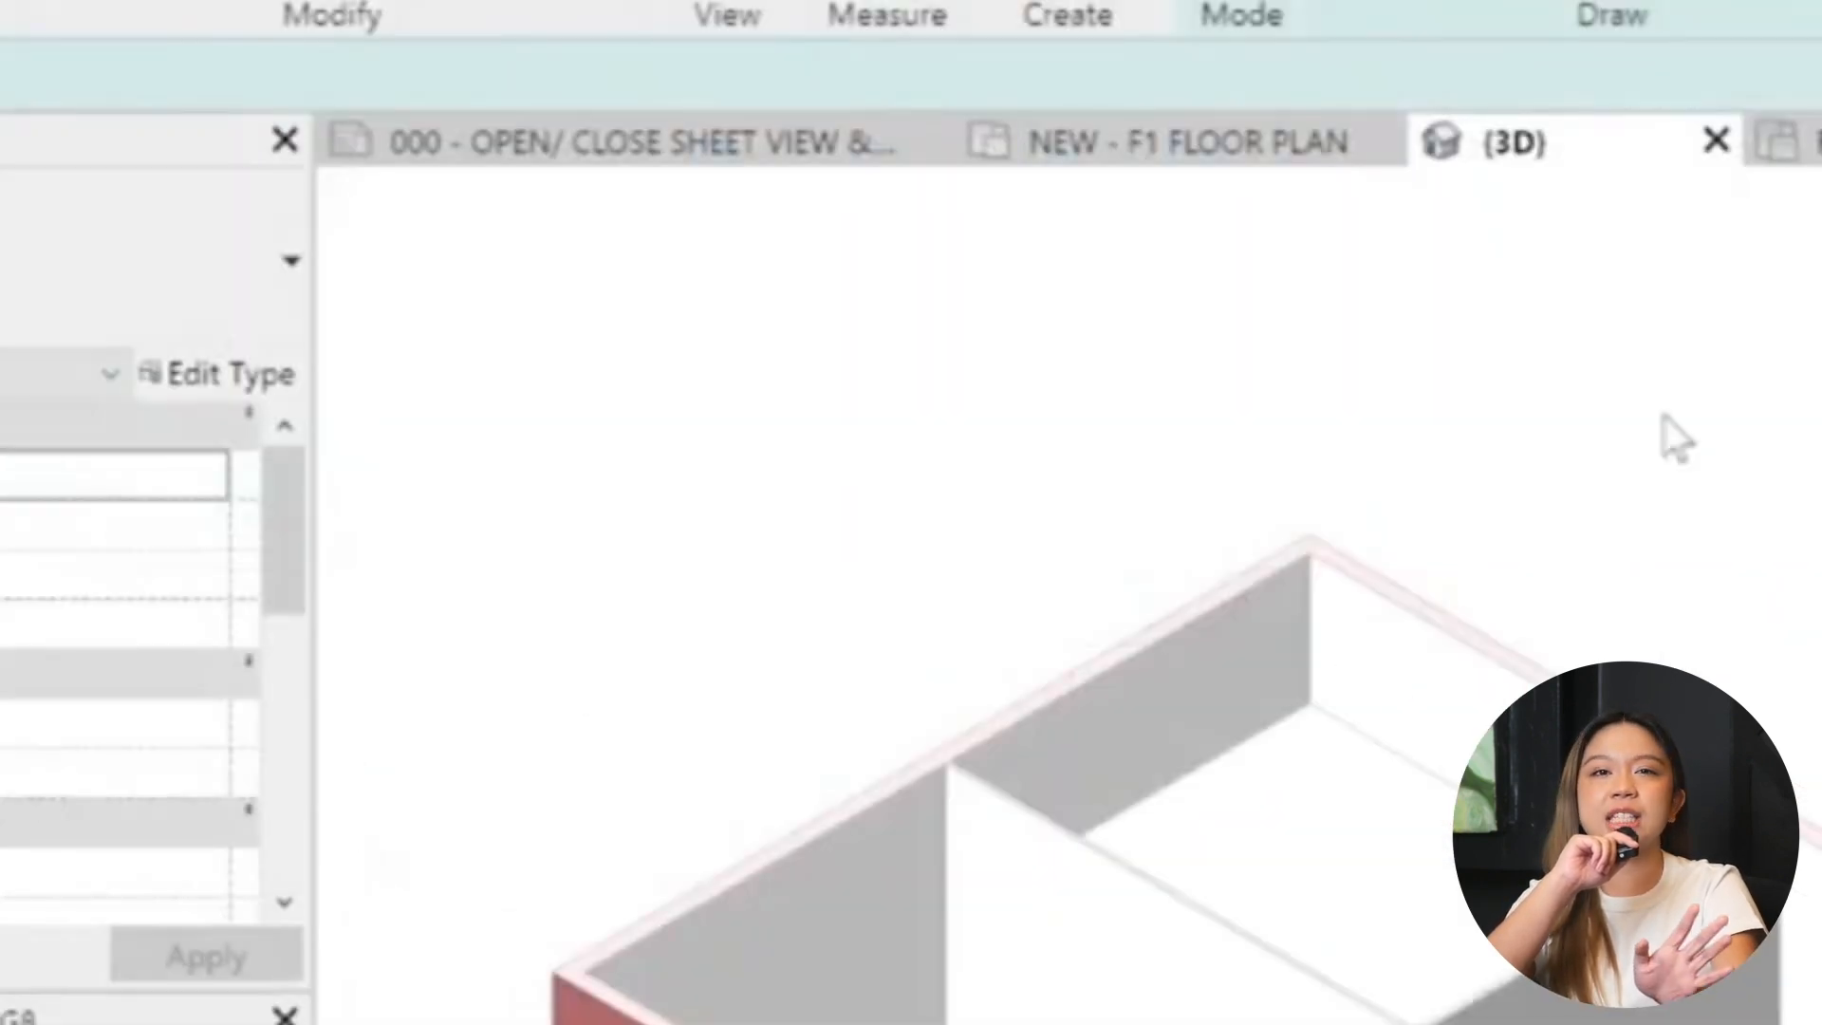
pyautogui.click(1209, 150)
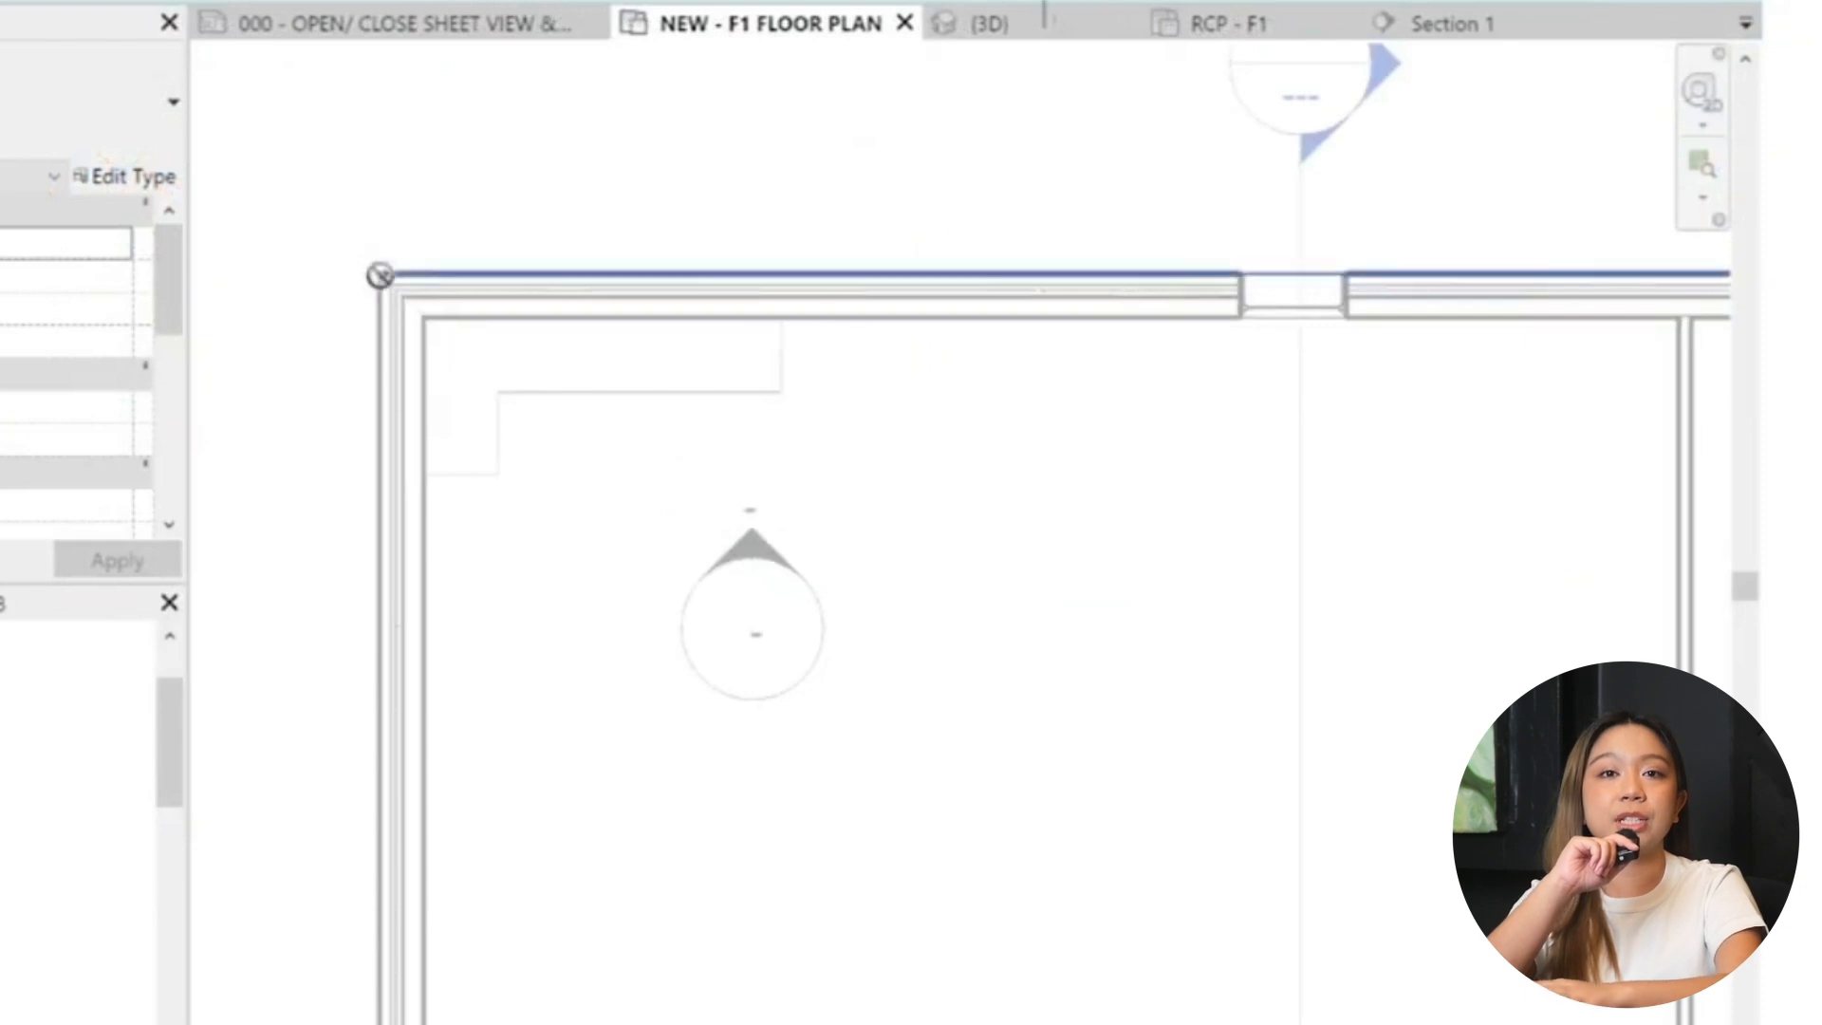
pyautogui.scroll(-2, 381, 194)
pyautogui.scroll(-1, 381, 193)
pyautogui.scroll(3, 1348, 982)
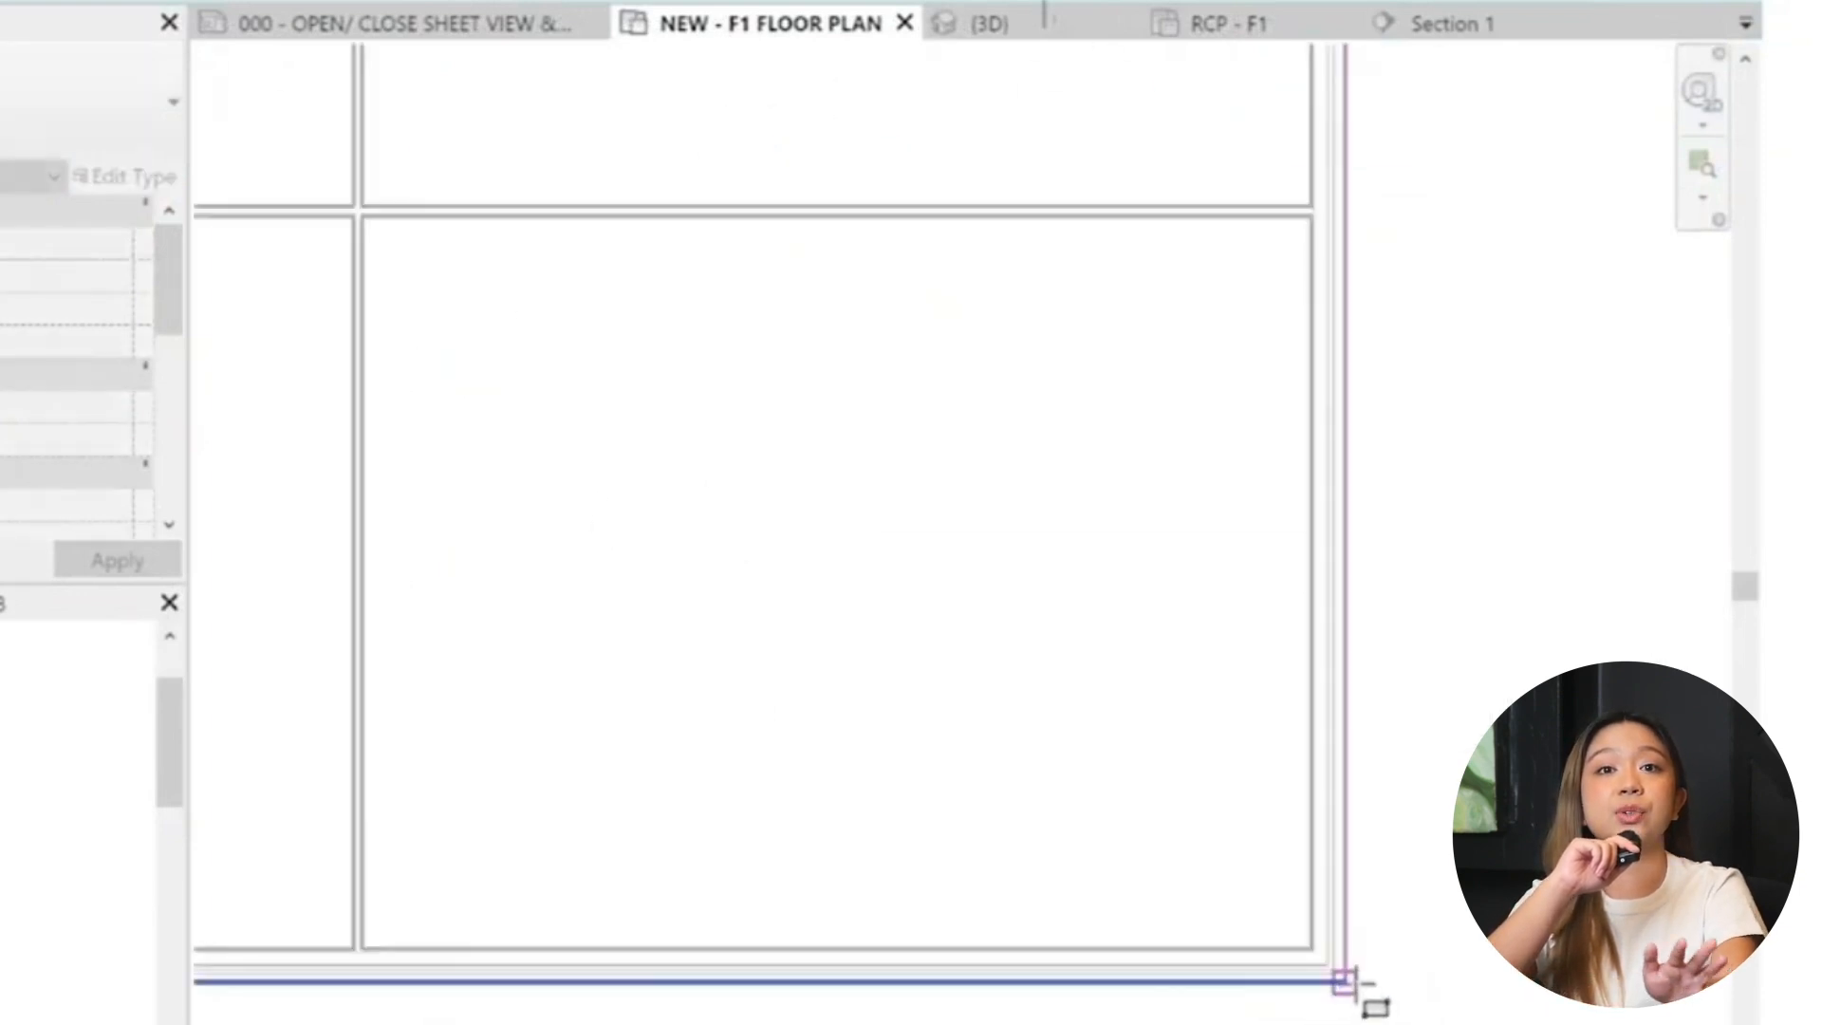
pyautogui.scroll(-3, 1135, 724)
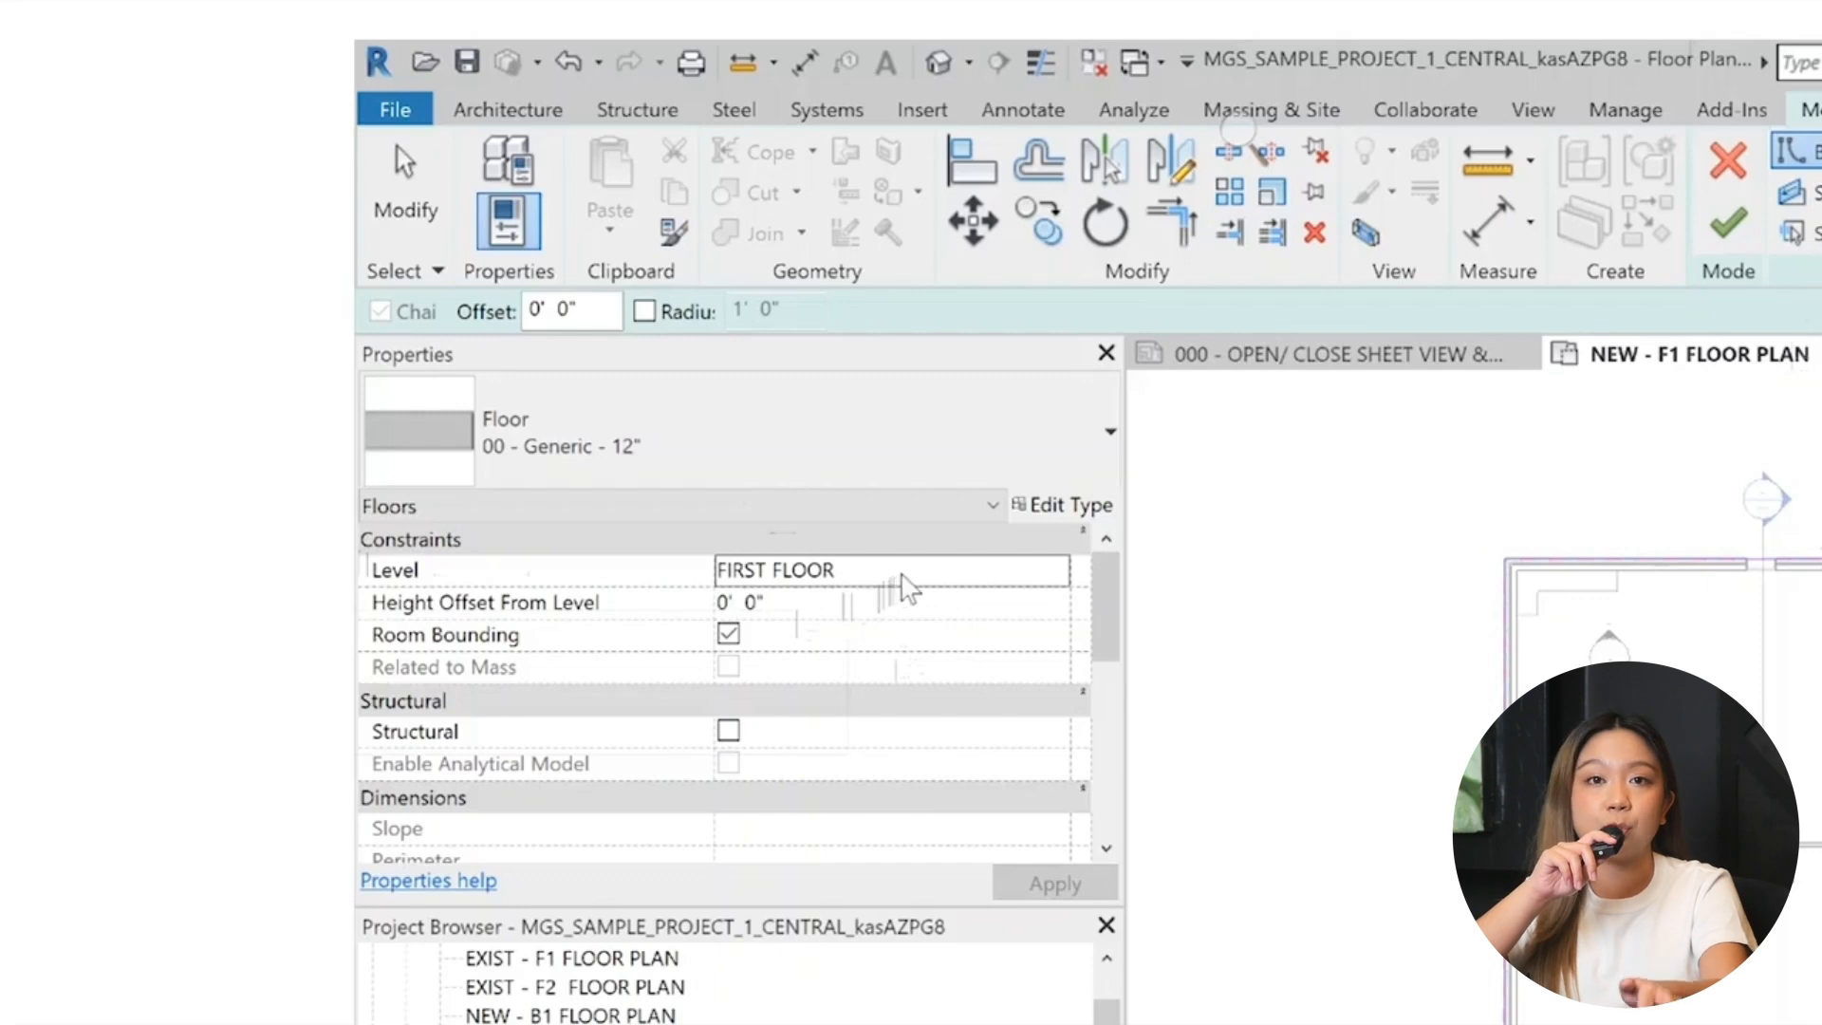
# Step: Keep the 00 - Generic - 12" floor on the FIRST FLOOR level and finish its sketch
pyautogui.click(1062, 581)
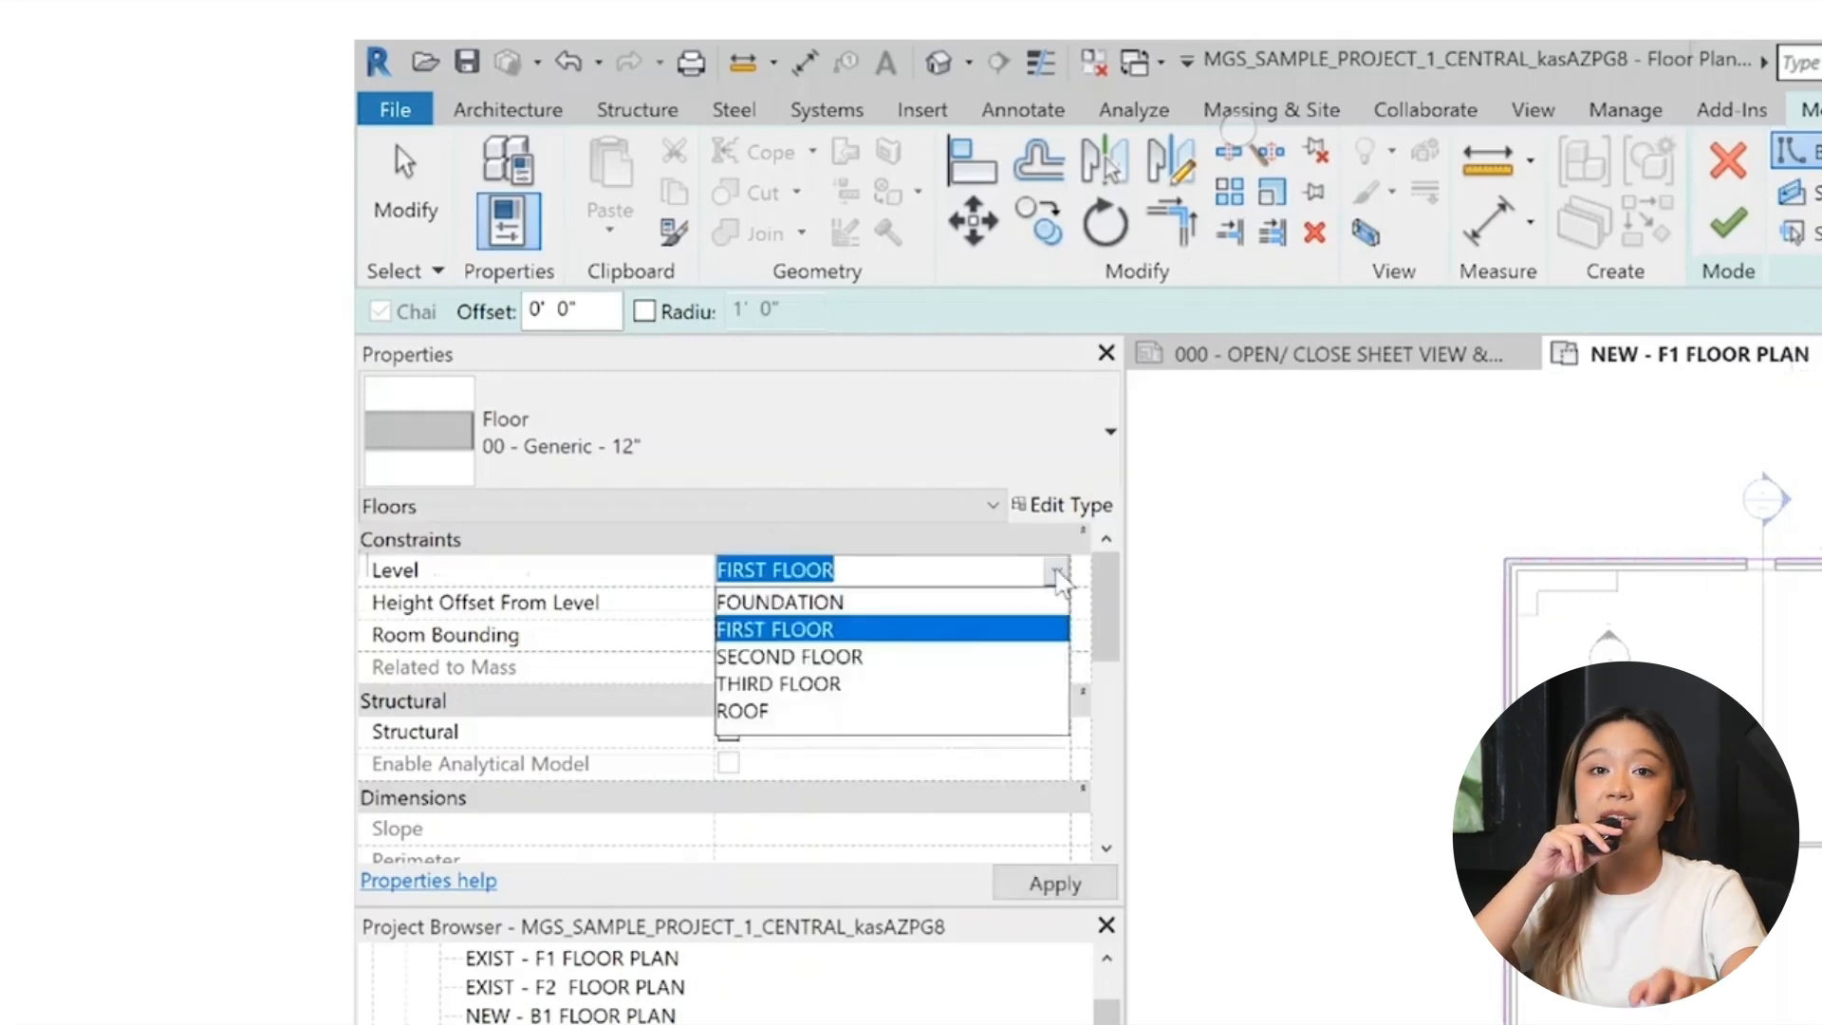
pyautogui.click(1729, 223)
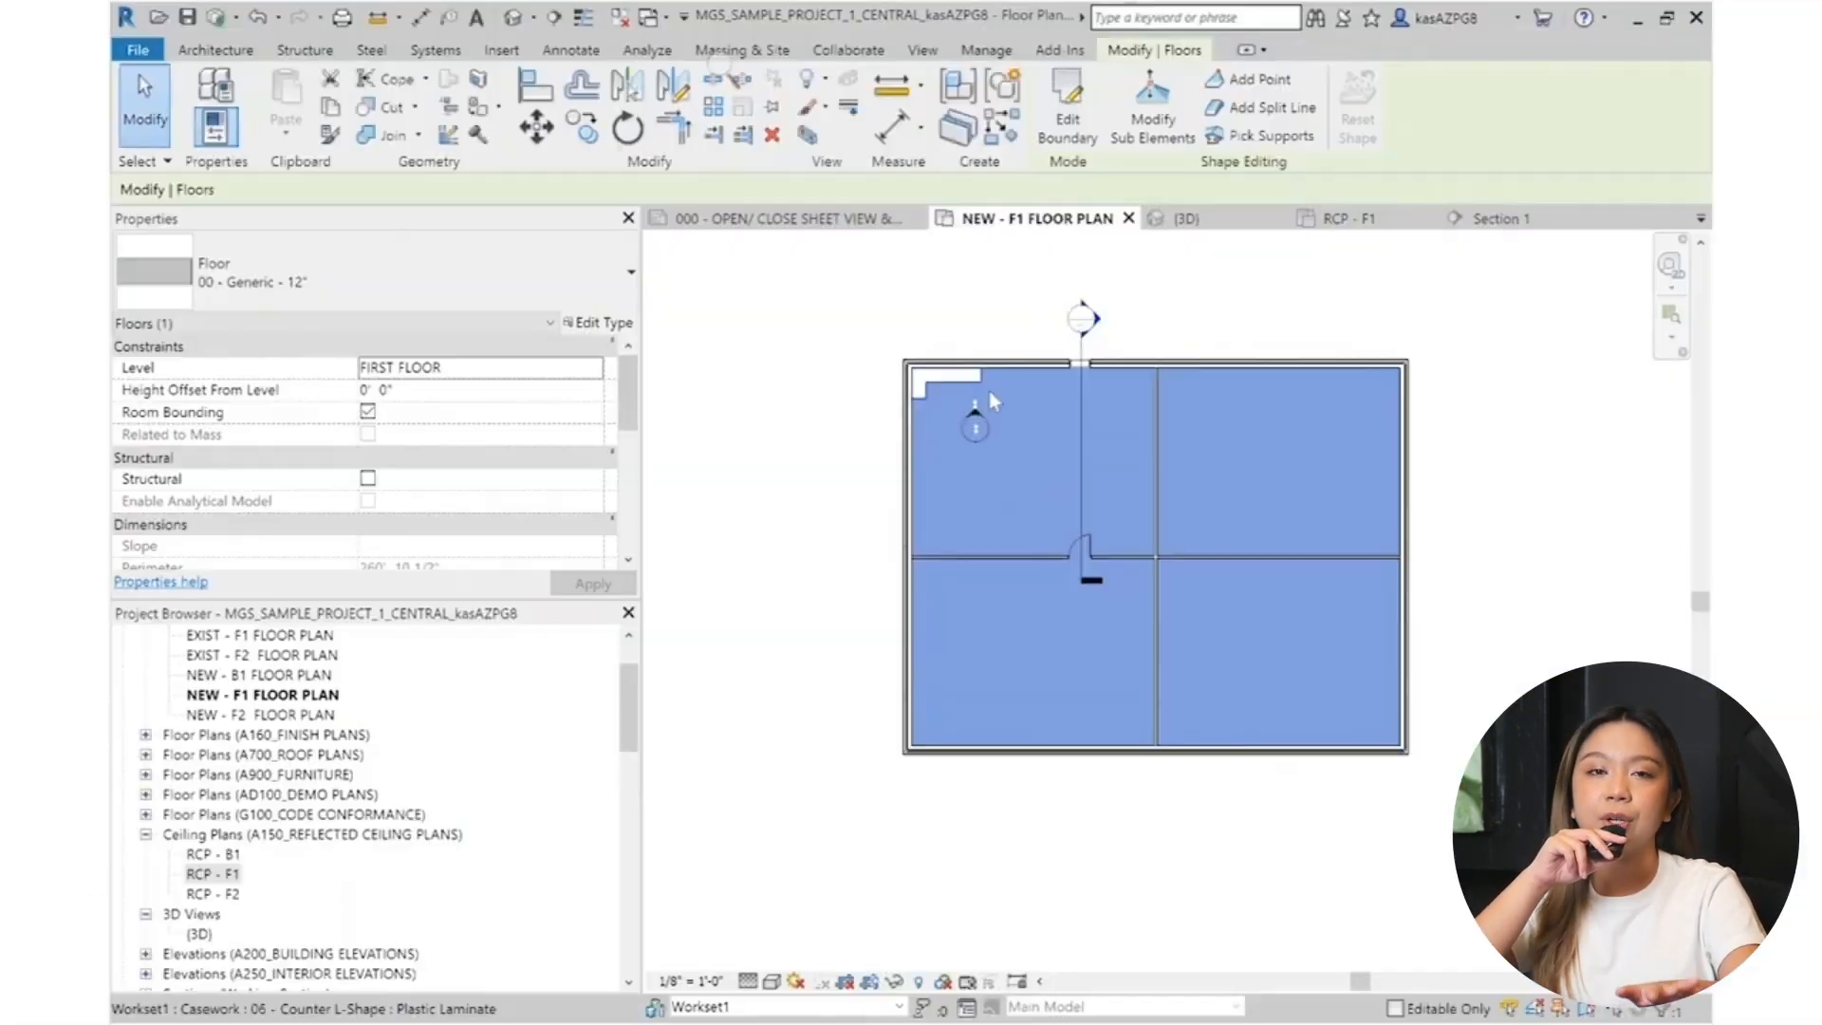
pyautogui.click(1000, 297)
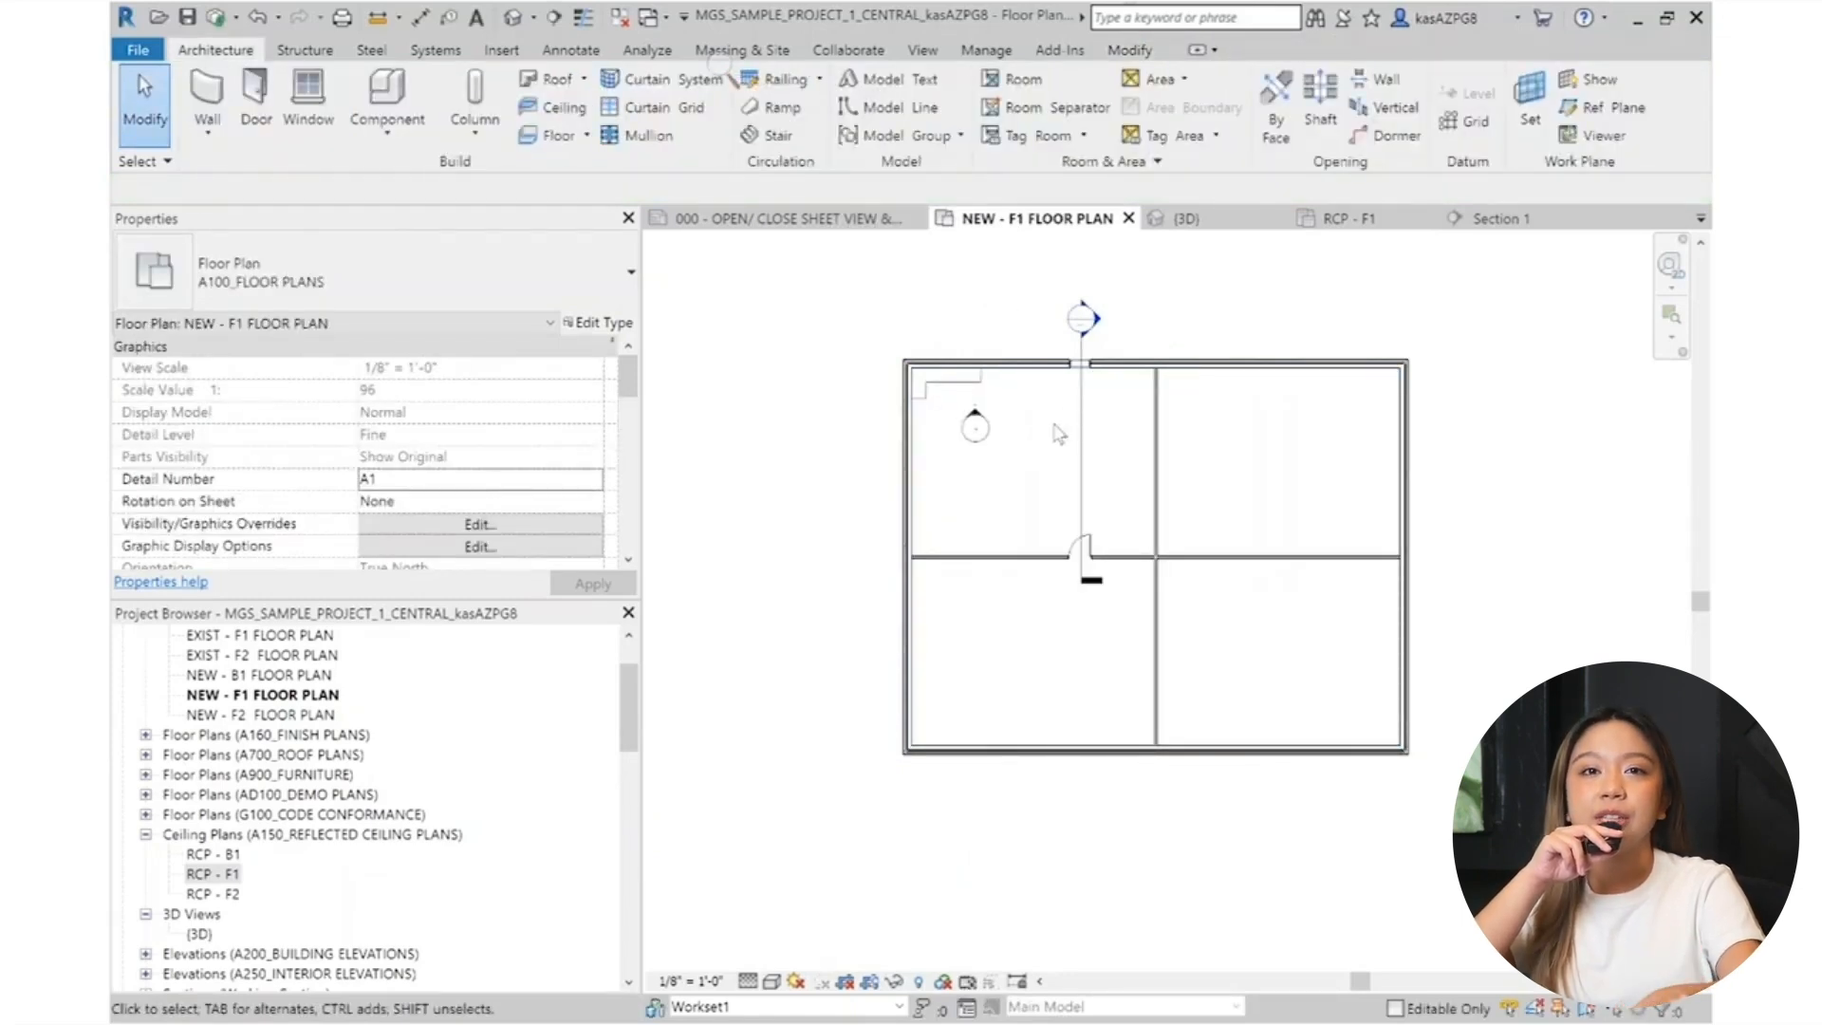
# Step: Open the section view from its marker and review the model in the floor plan, 3D and ceiling plan views
pyautogui.doubleClick(1082, 319)
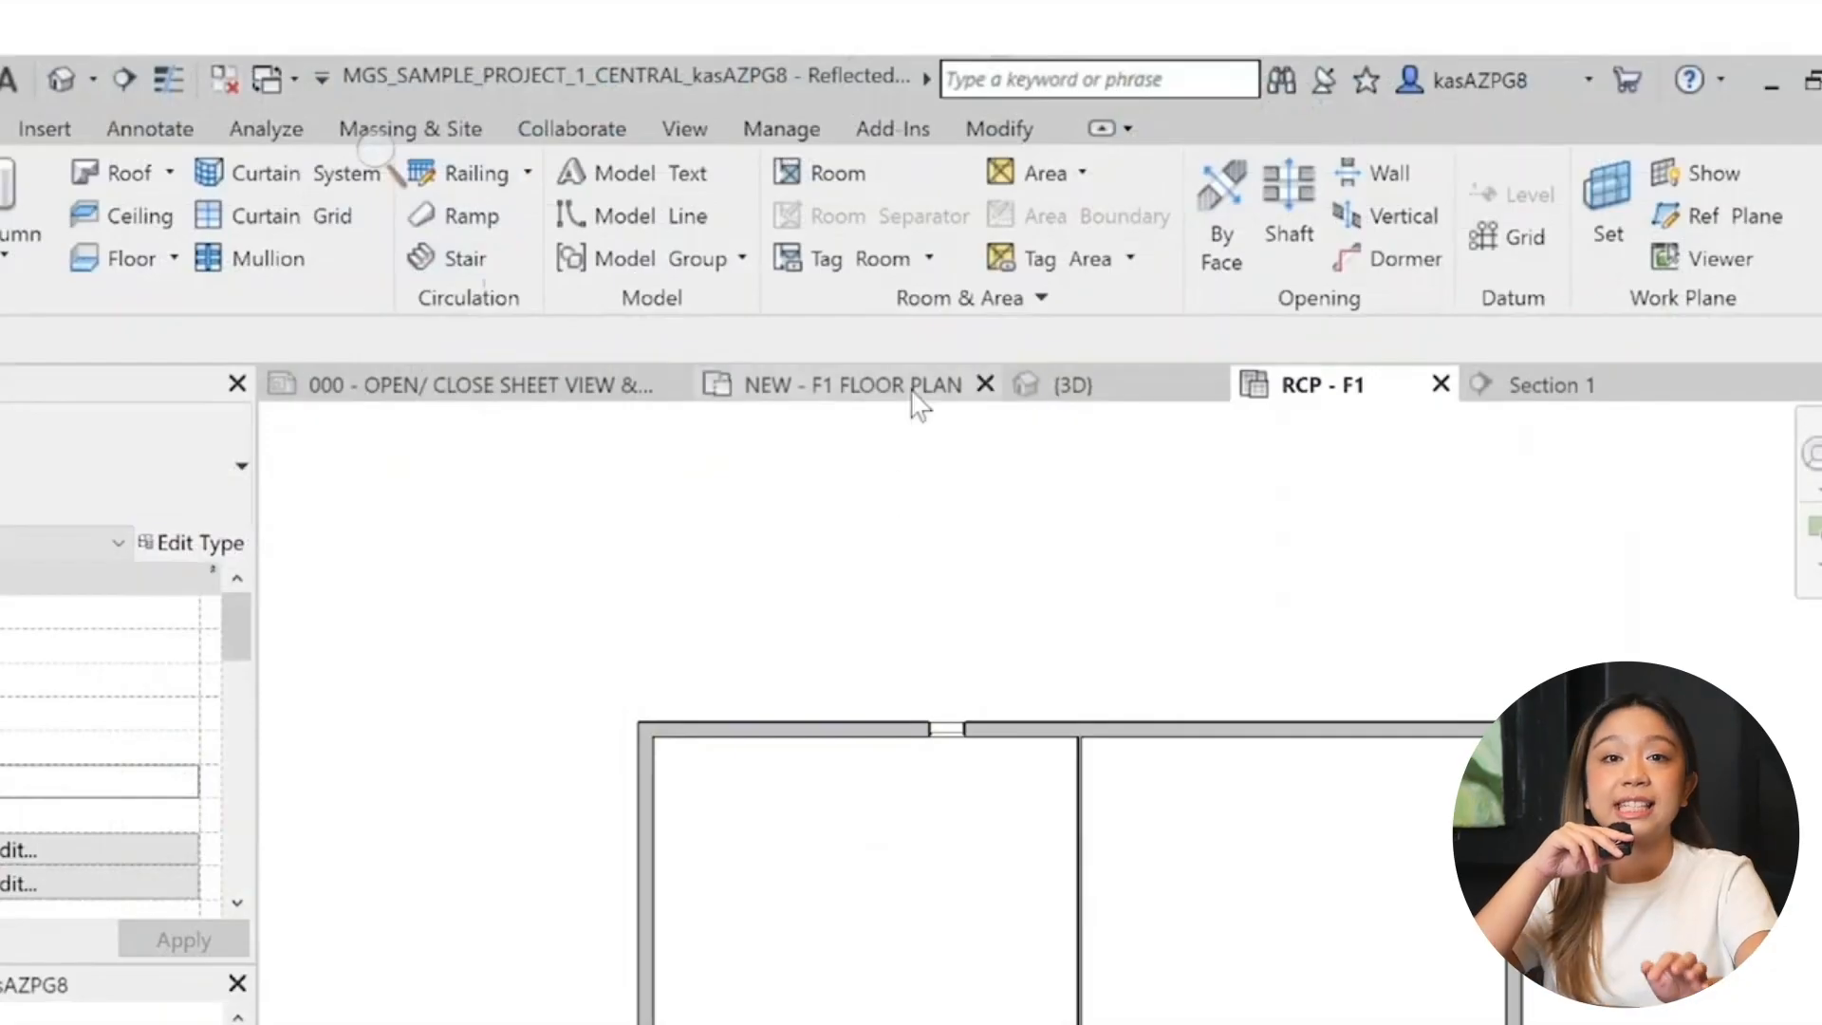
pyautogui.click(919, 397)
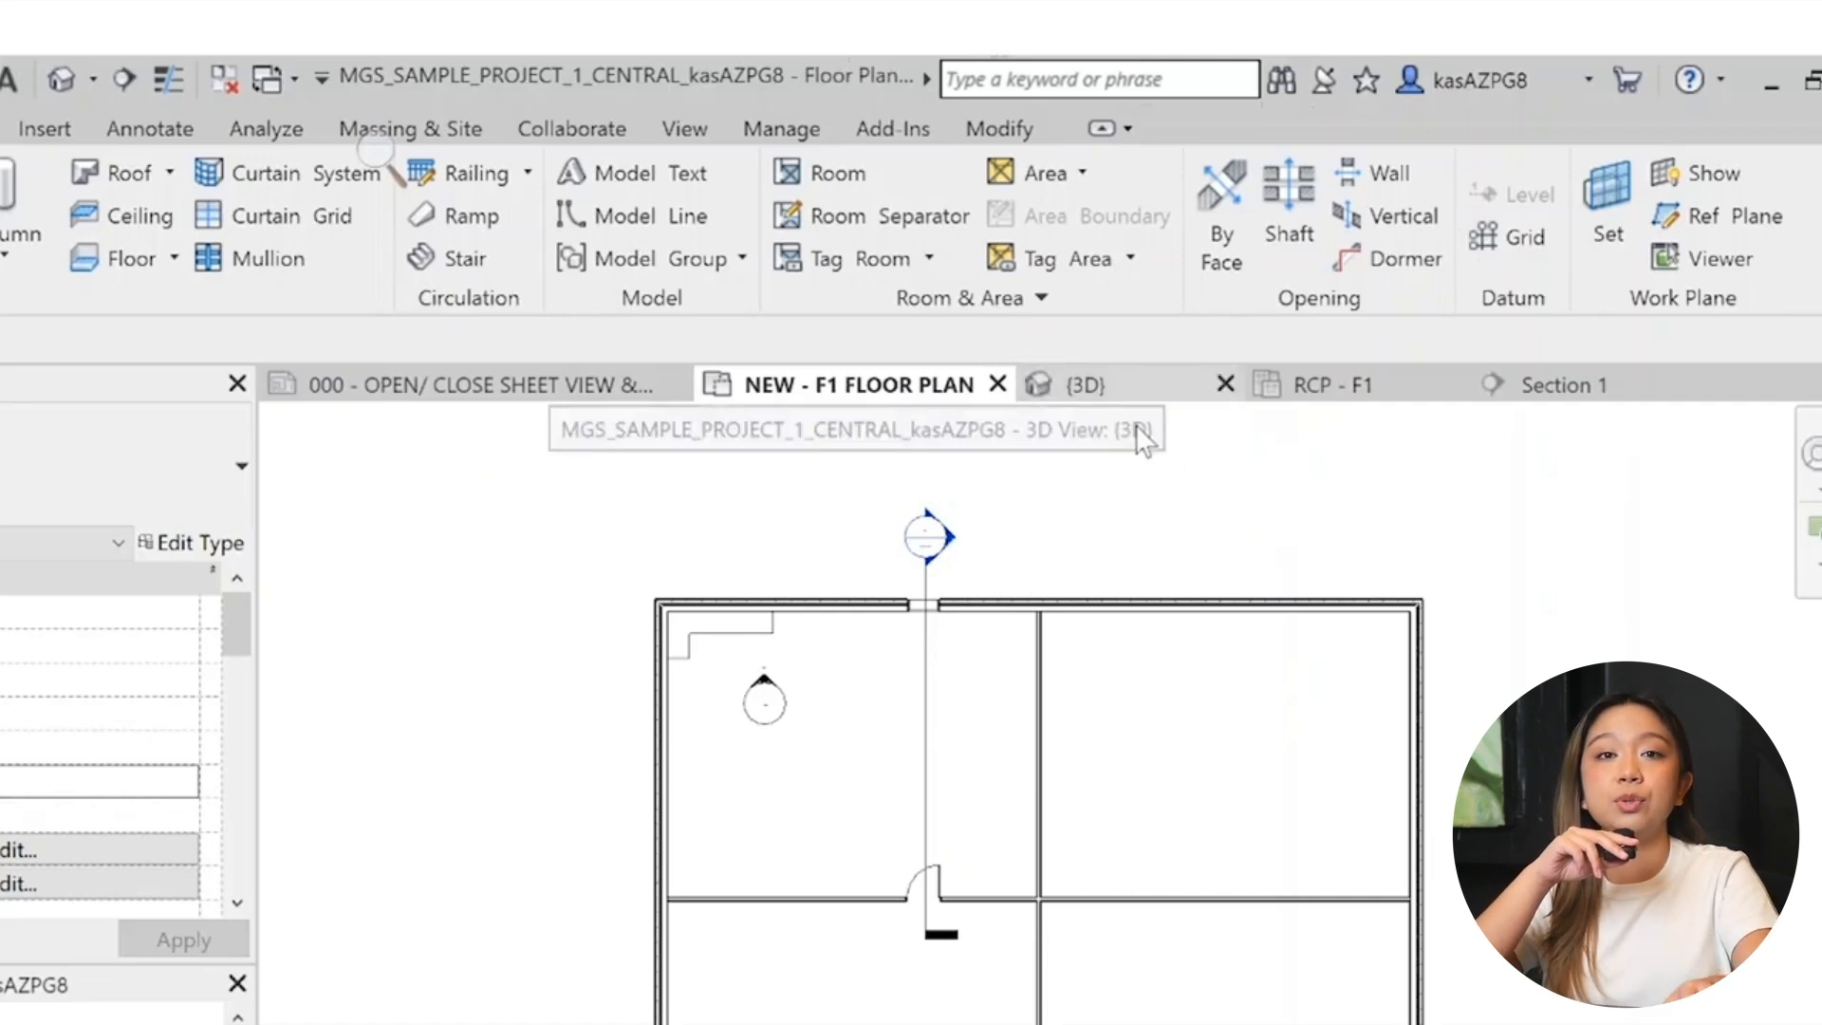
pyautogui.click(1092, 384)
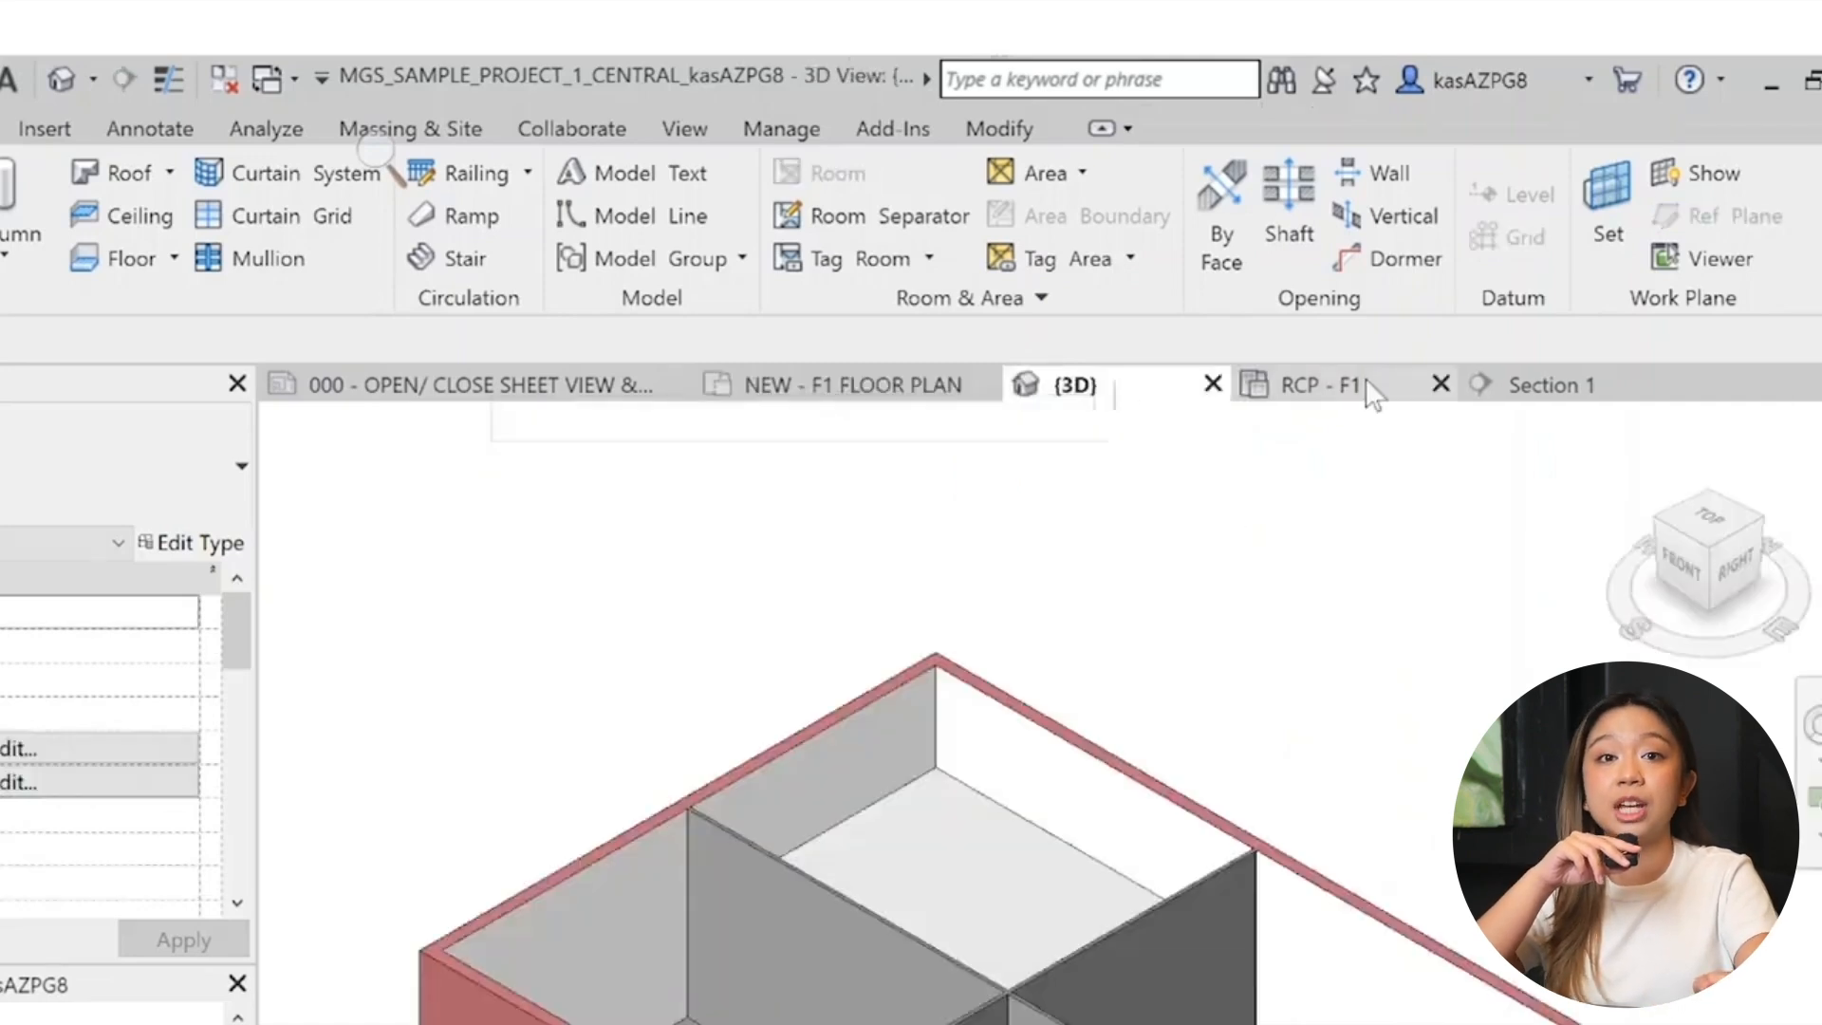
pyautogui.click(1367, 389)
# Step: Place a tagged room in the upper-left space of the NEW - F1 FLOOR PLAN view
pyautogui.click(816, 394)
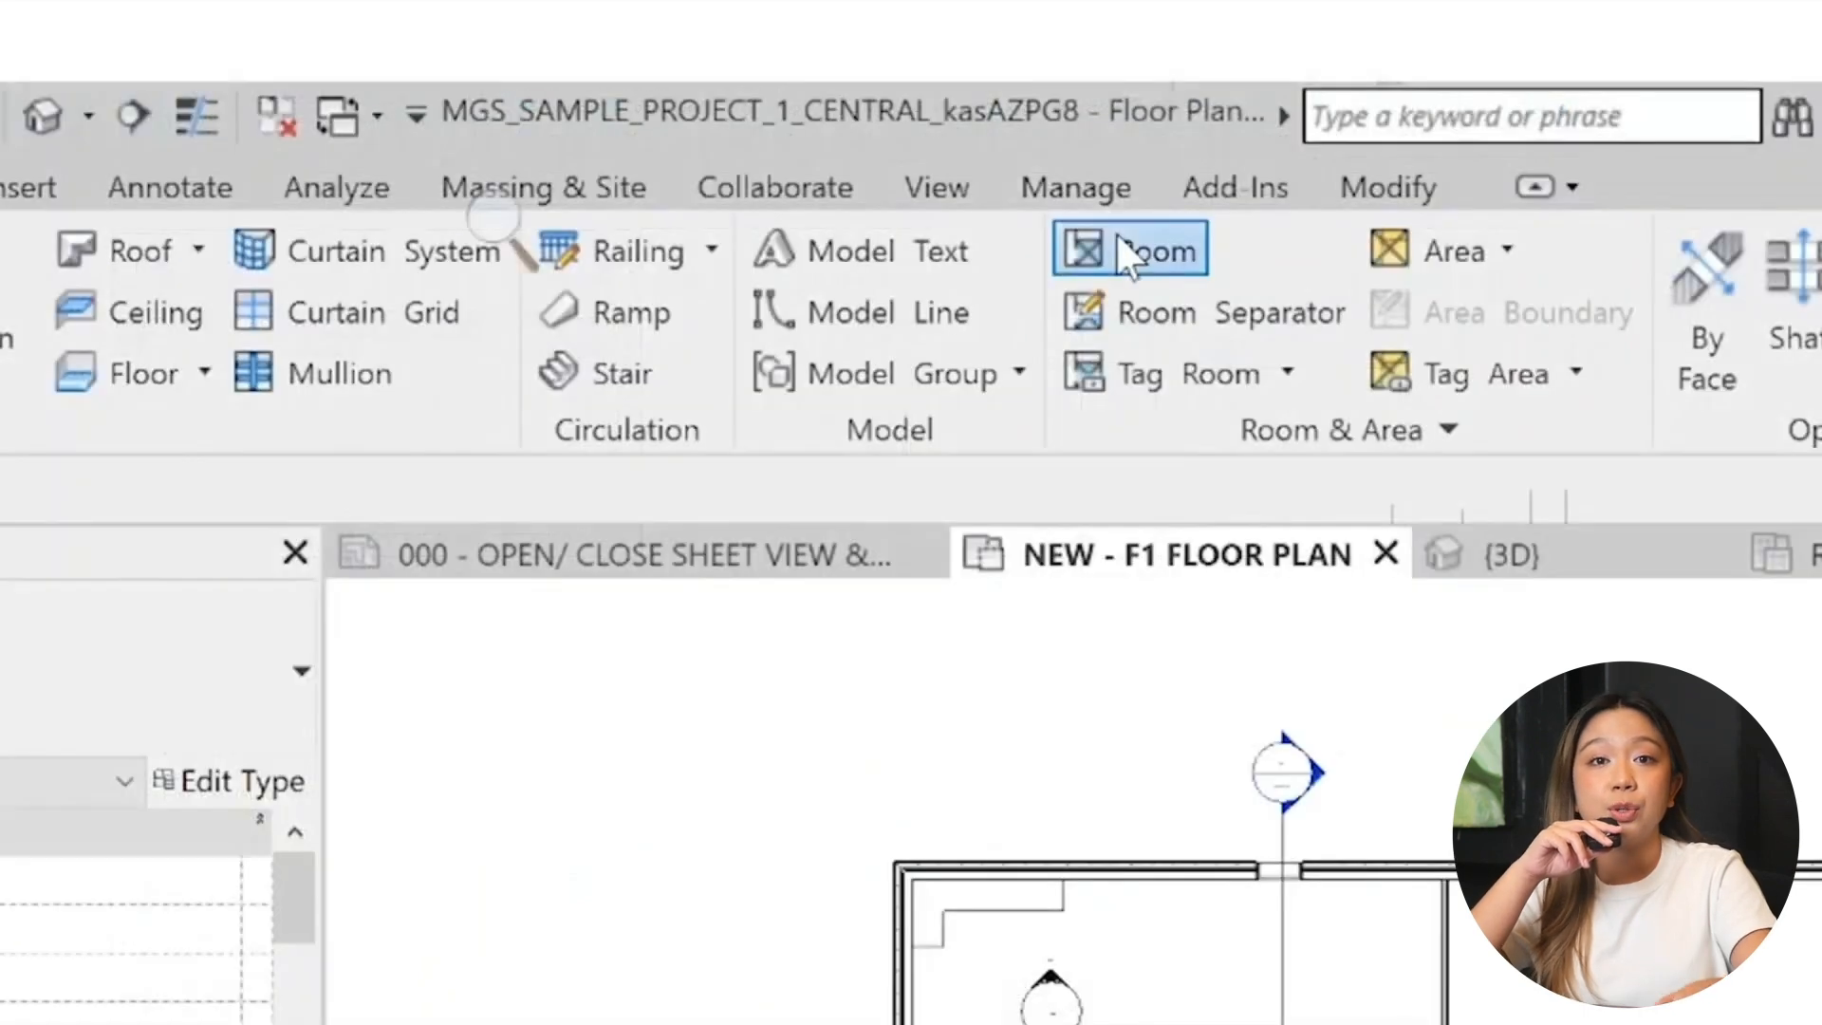
pyautogui.click(807, 173)
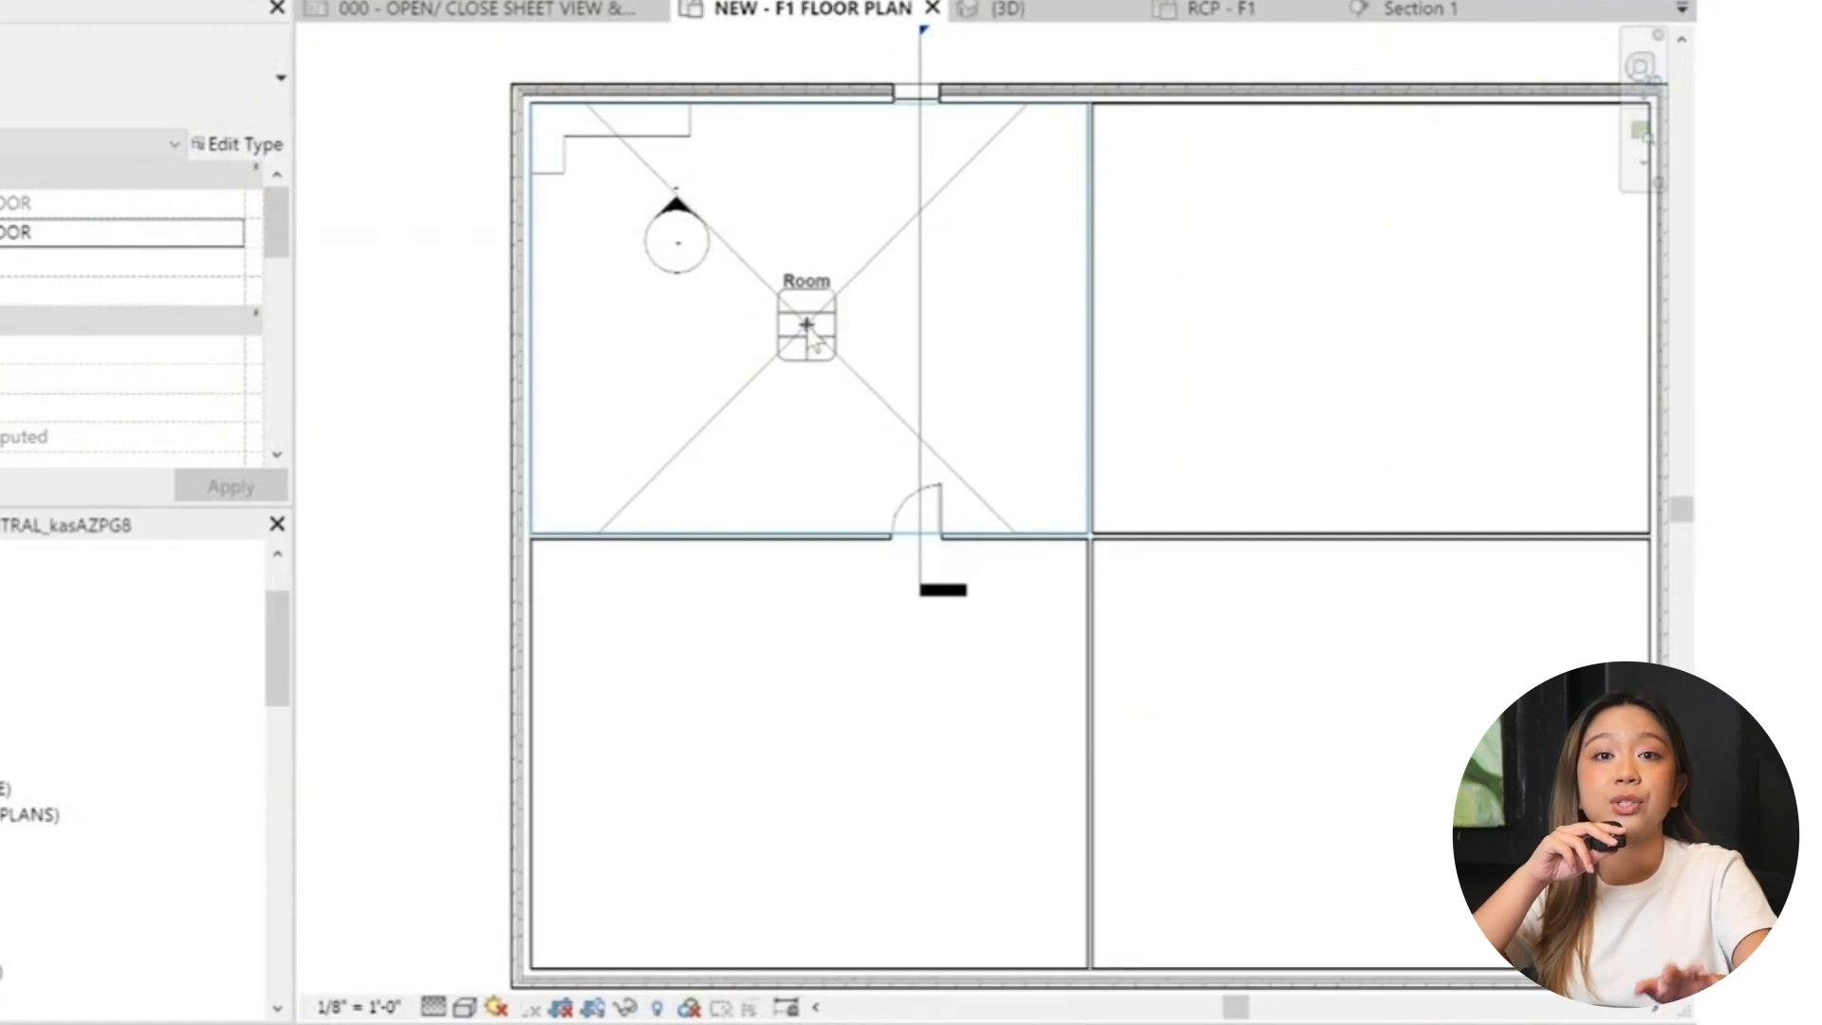
pyautogui.click(770, 533)
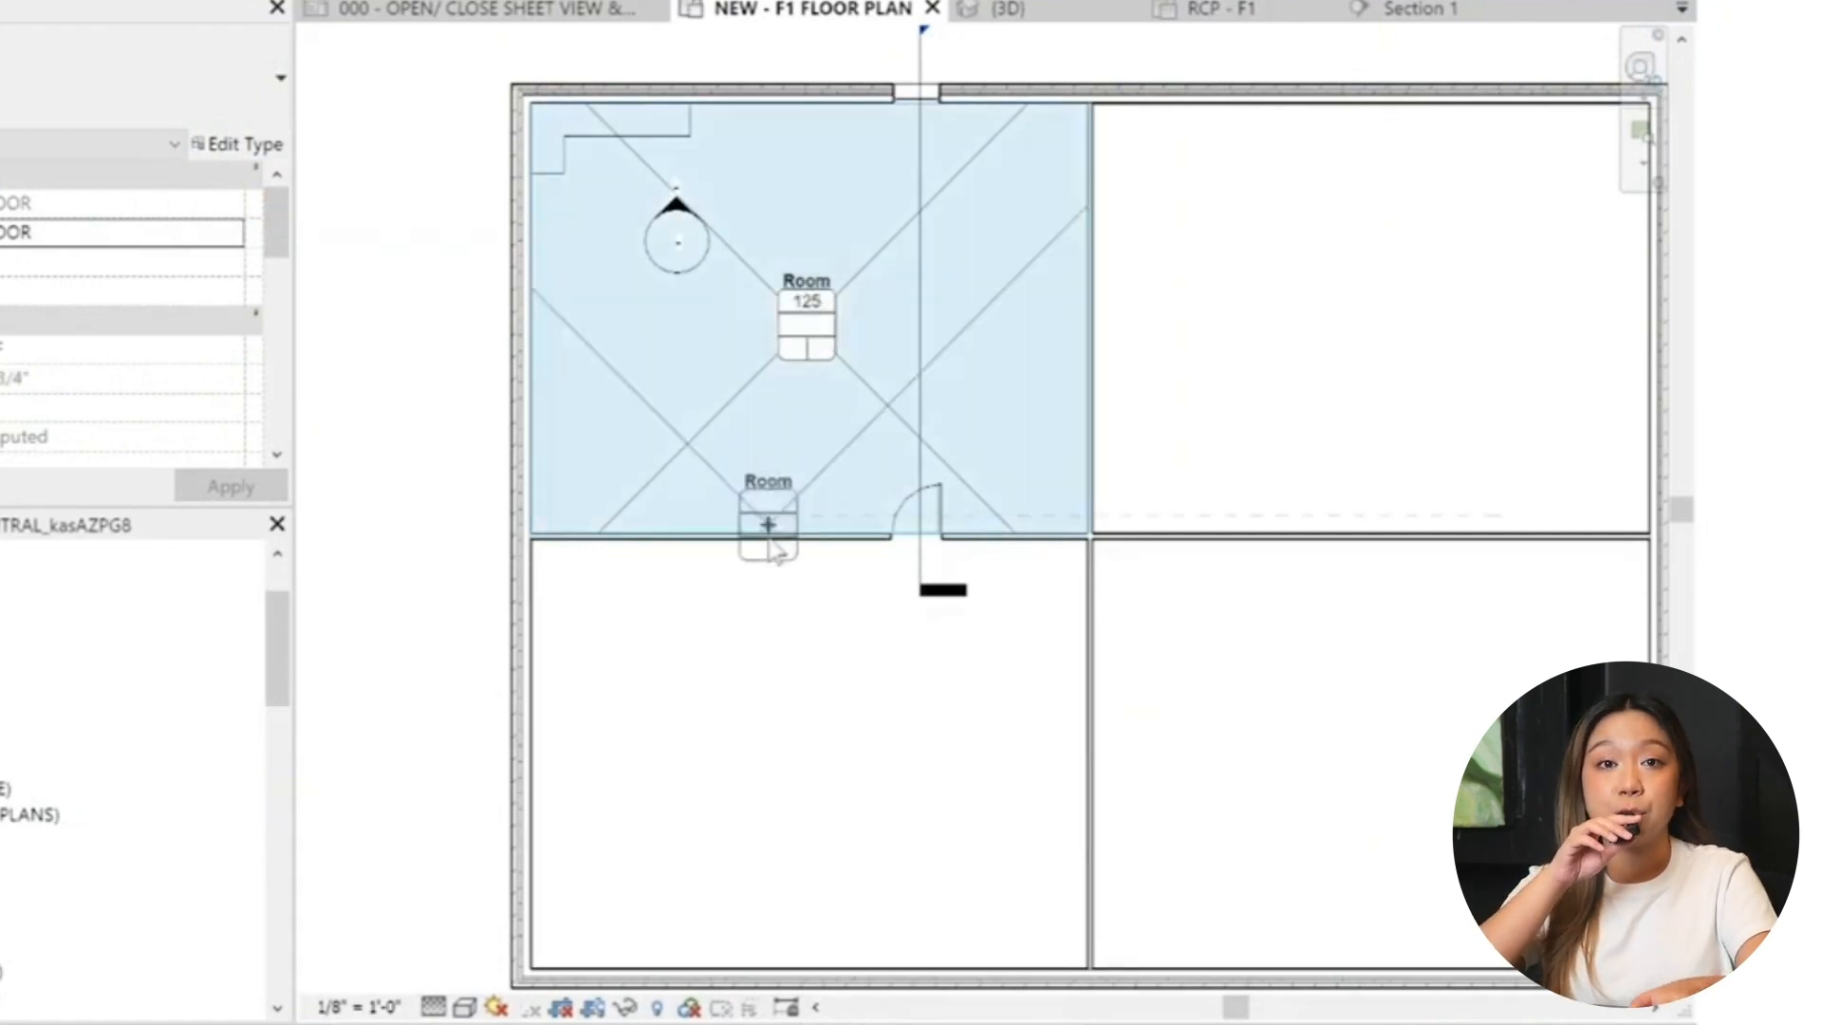
pyautogui.press('Escape')
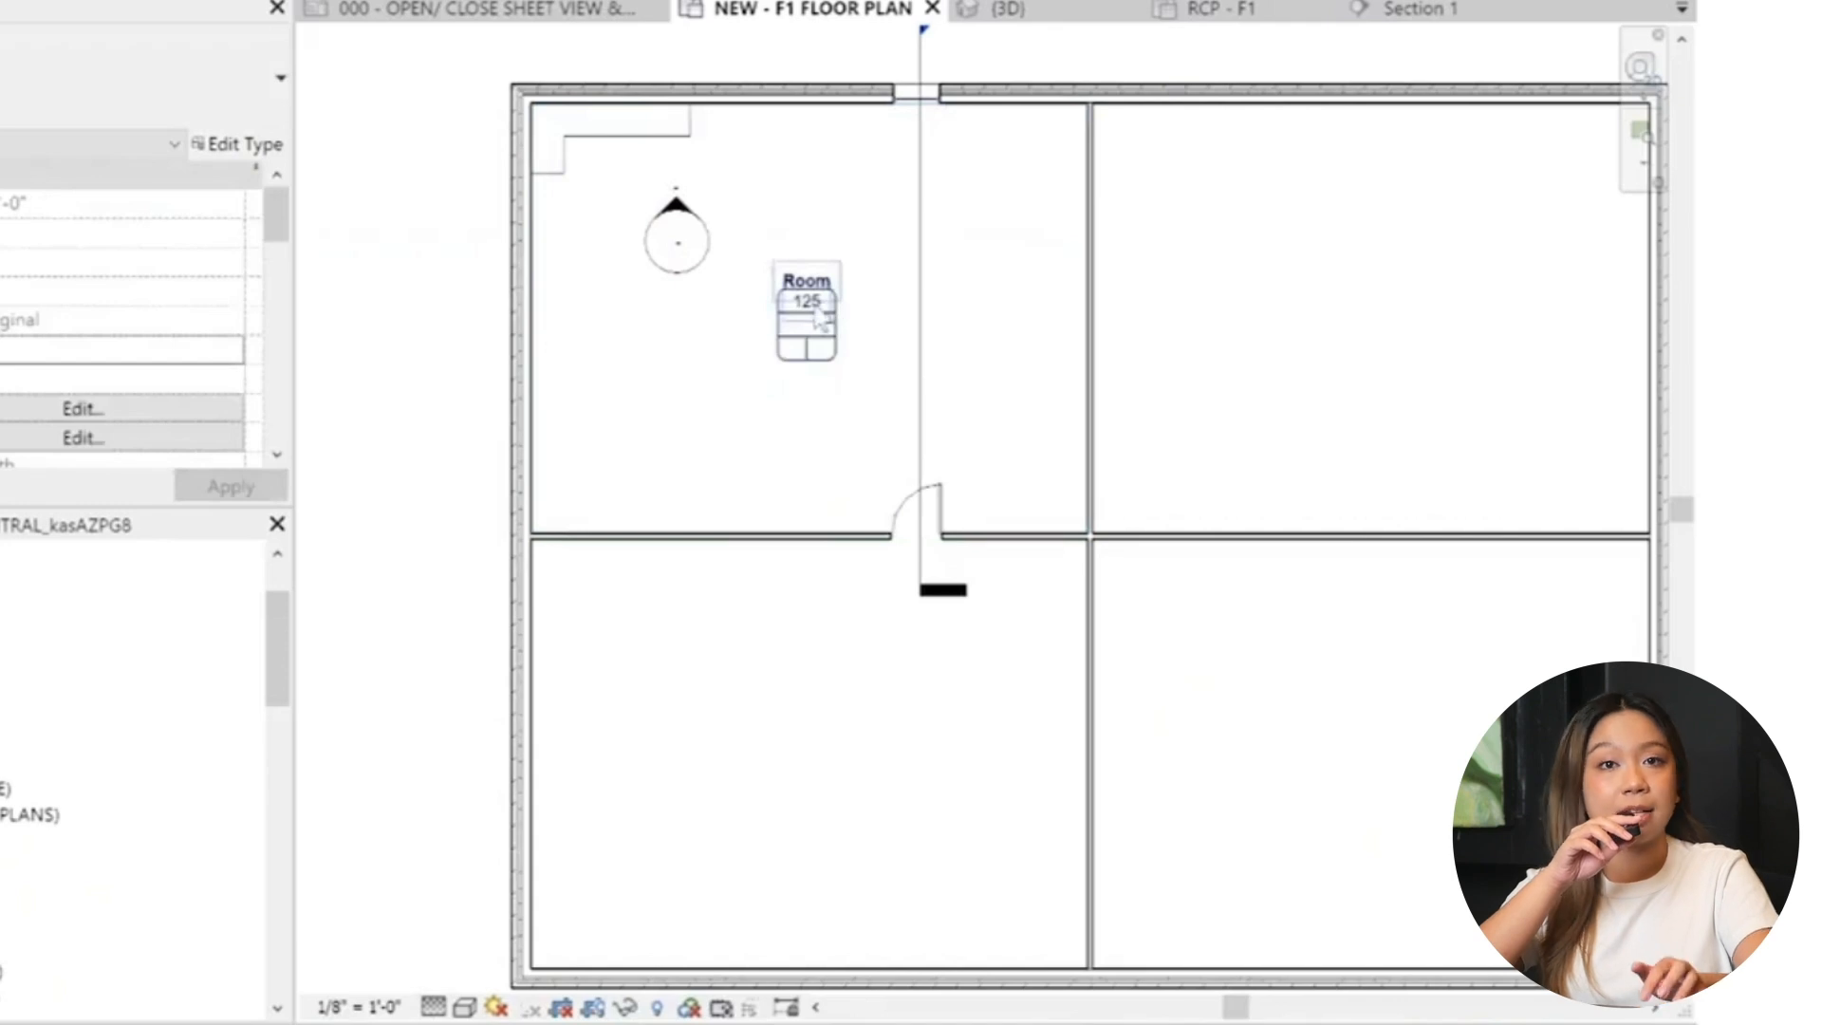
# Step: Change the room tag's type to 00 - Room Tag: Room Name, Number, Area
pyautogui.click(818, 318)
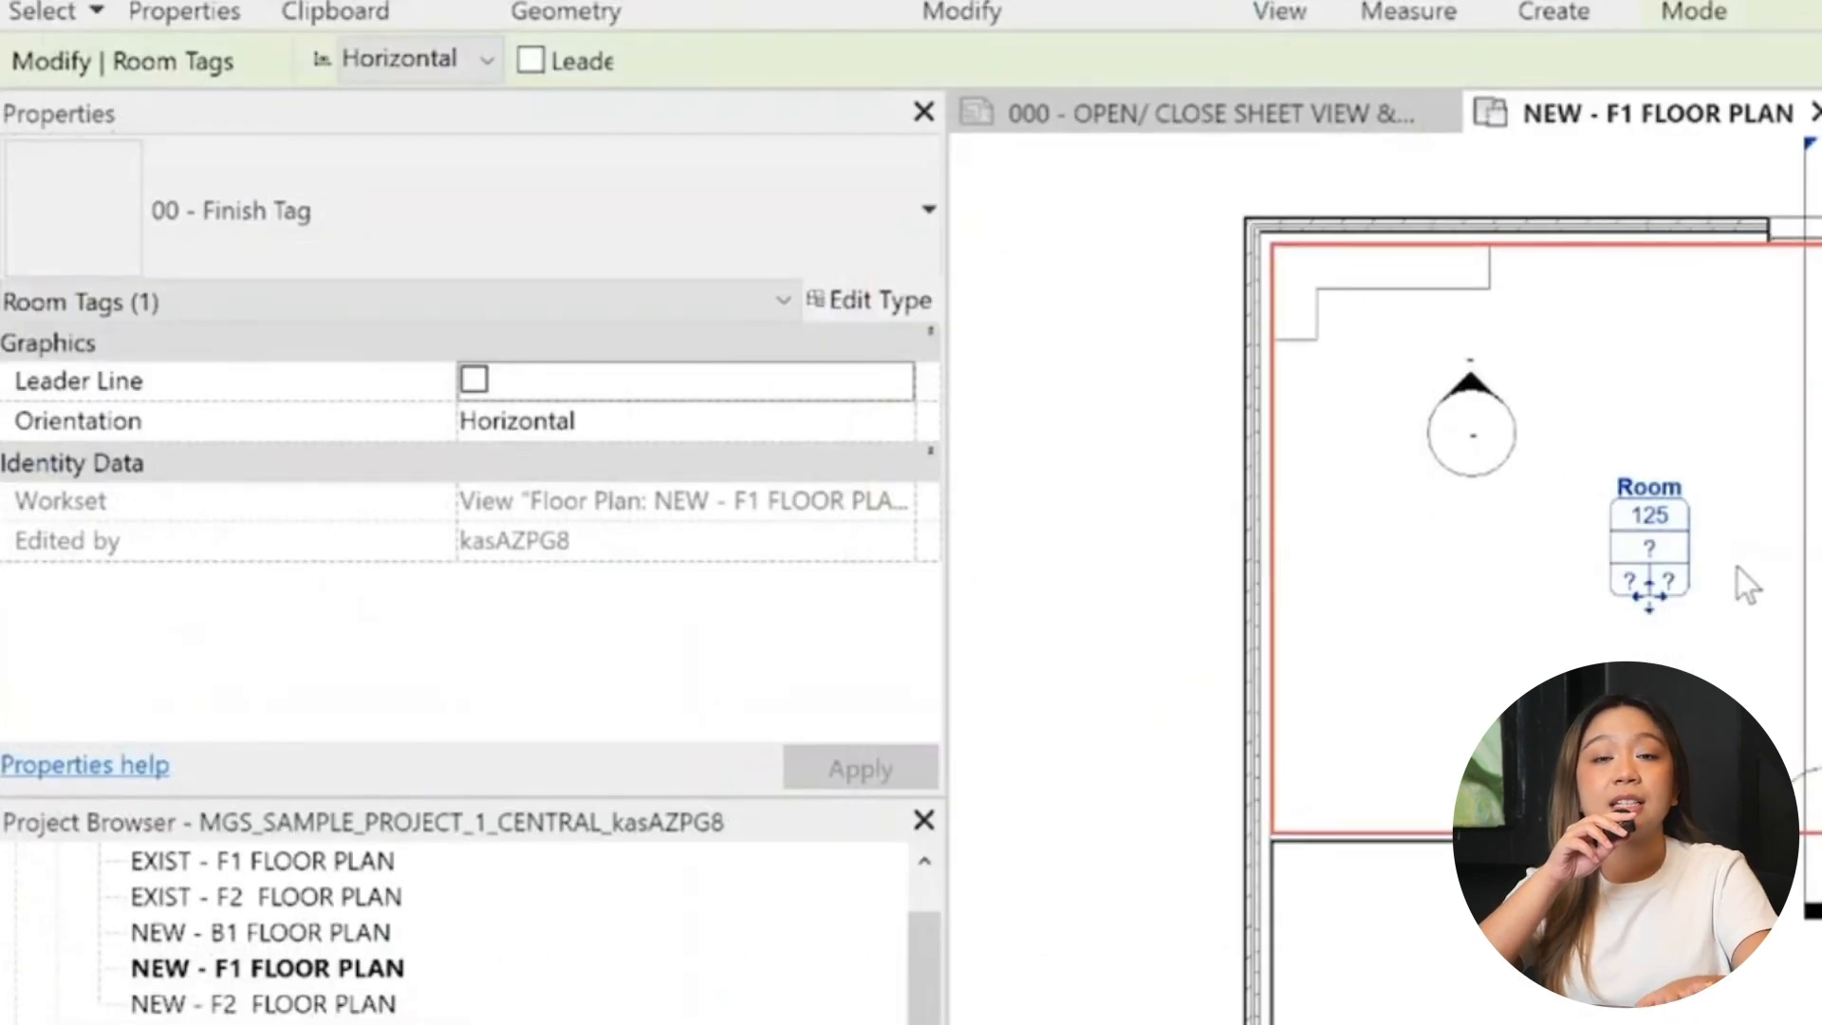
pyautogui.click(419, 269)
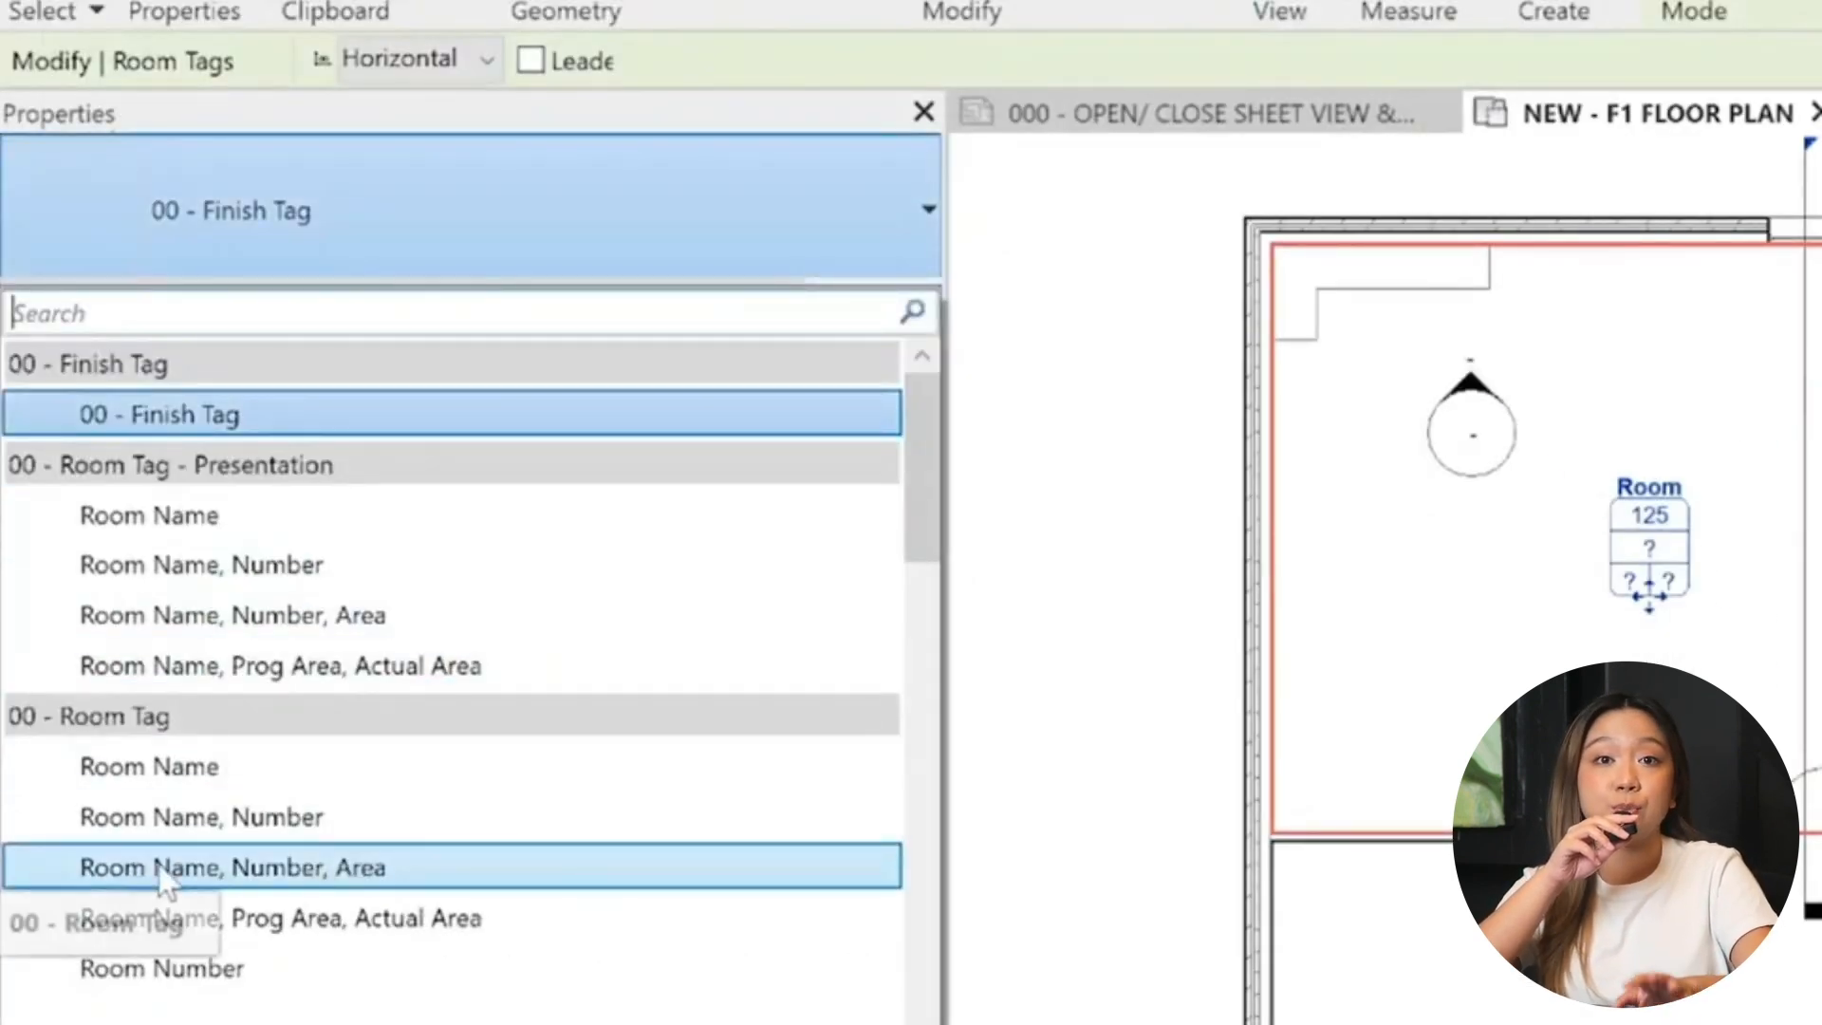
pyautogui.click(337, 867)
pyautogui.click(1709, 479)
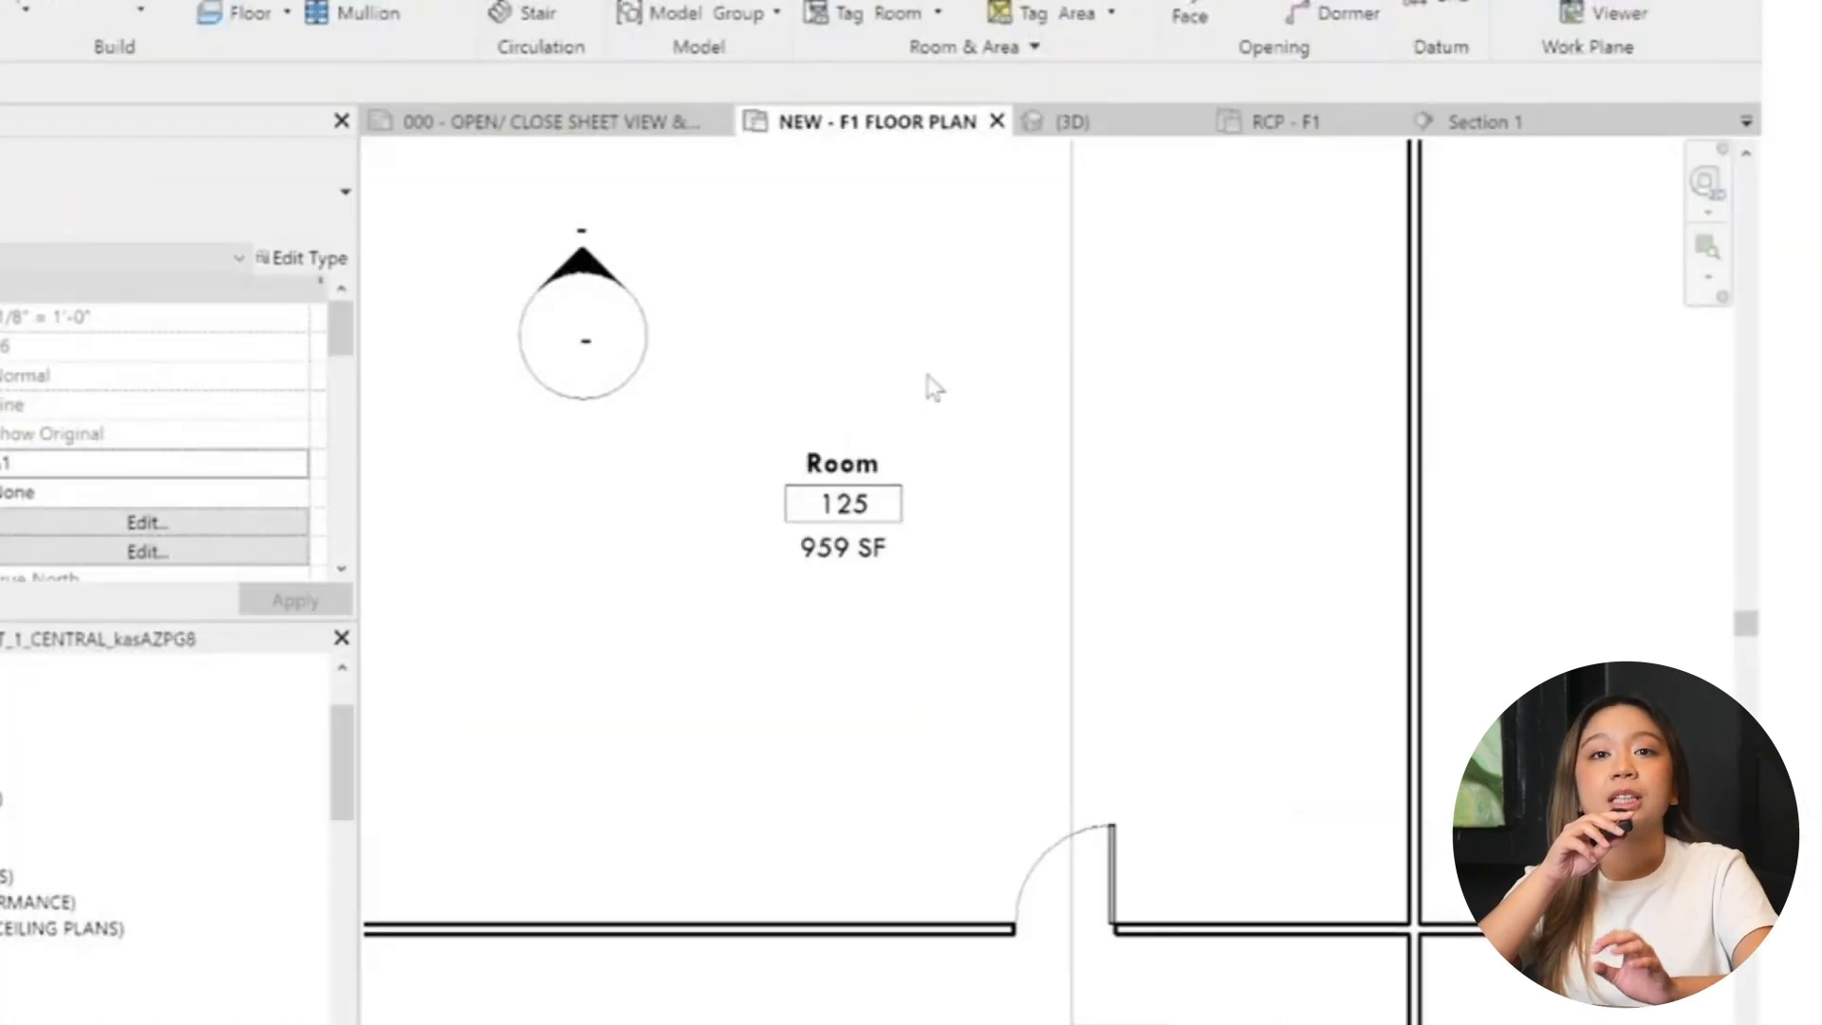
# Step: Set the tagged upper-left room's number to 001 and its name to LIVING ROOM in the floor plan
pyautogui.scroll(-2, 1004, 464)
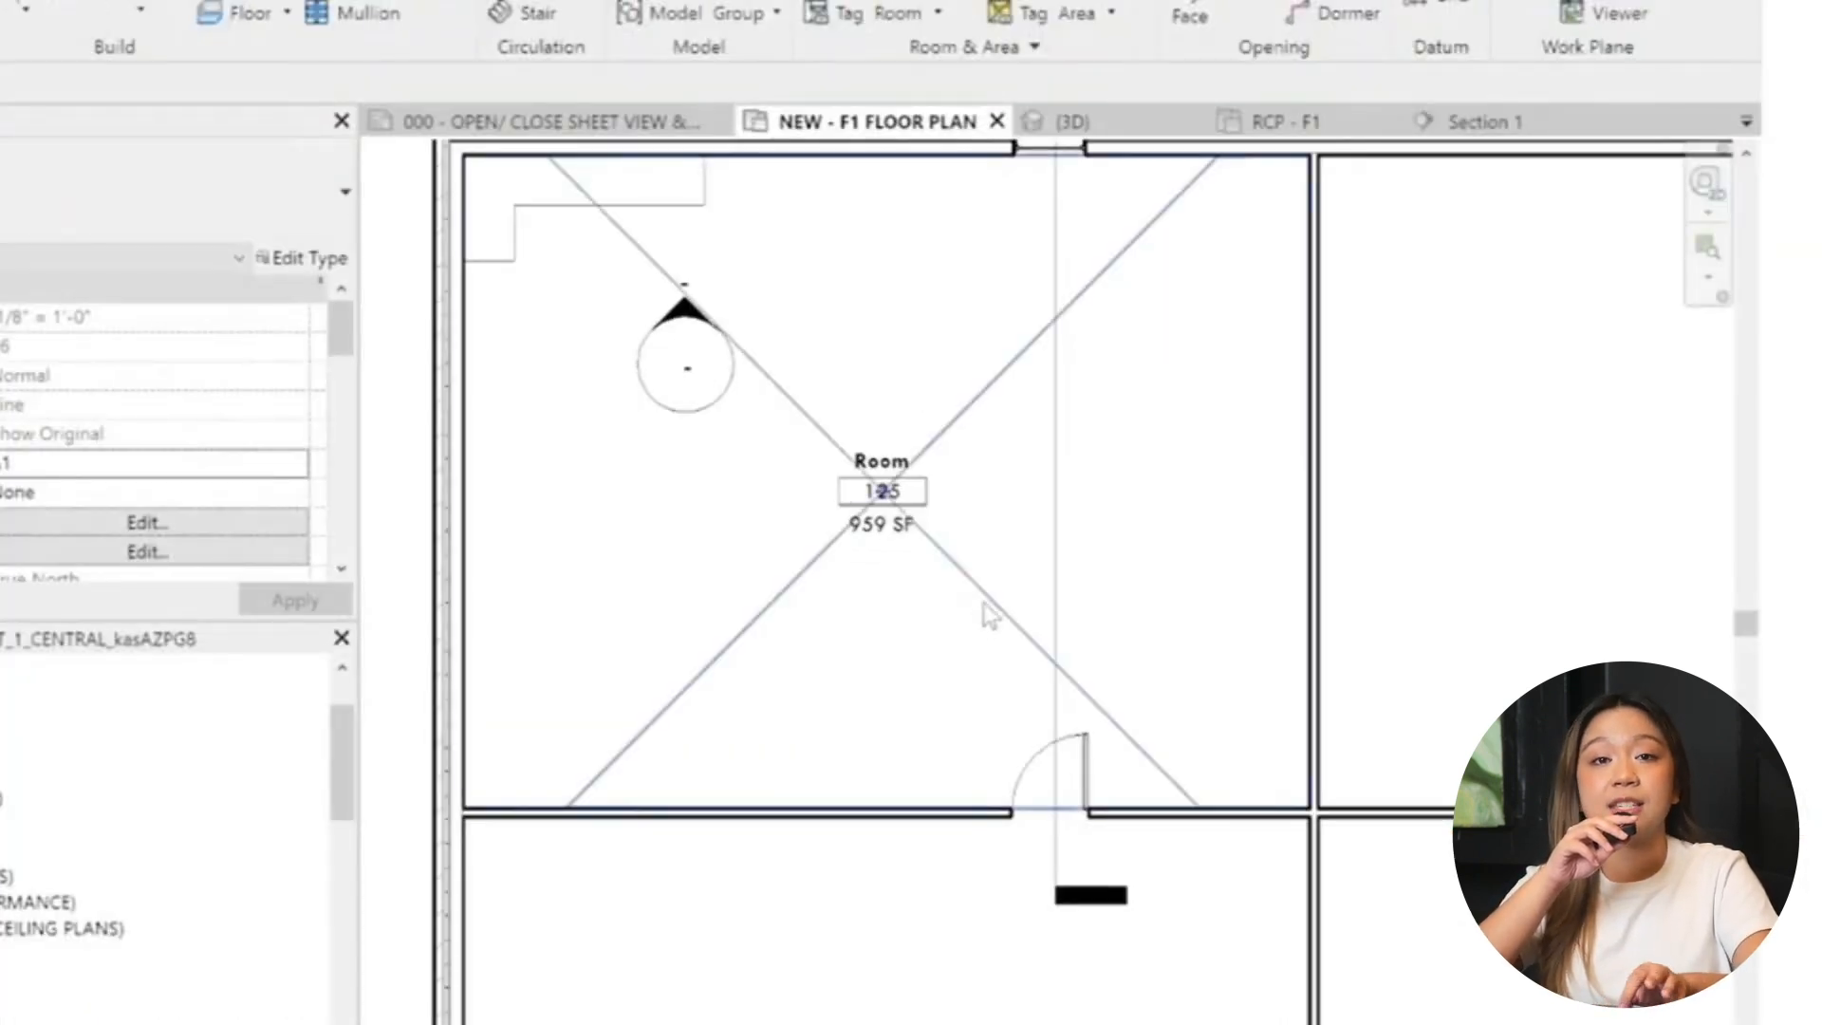
pyautogui.click(987, 612)
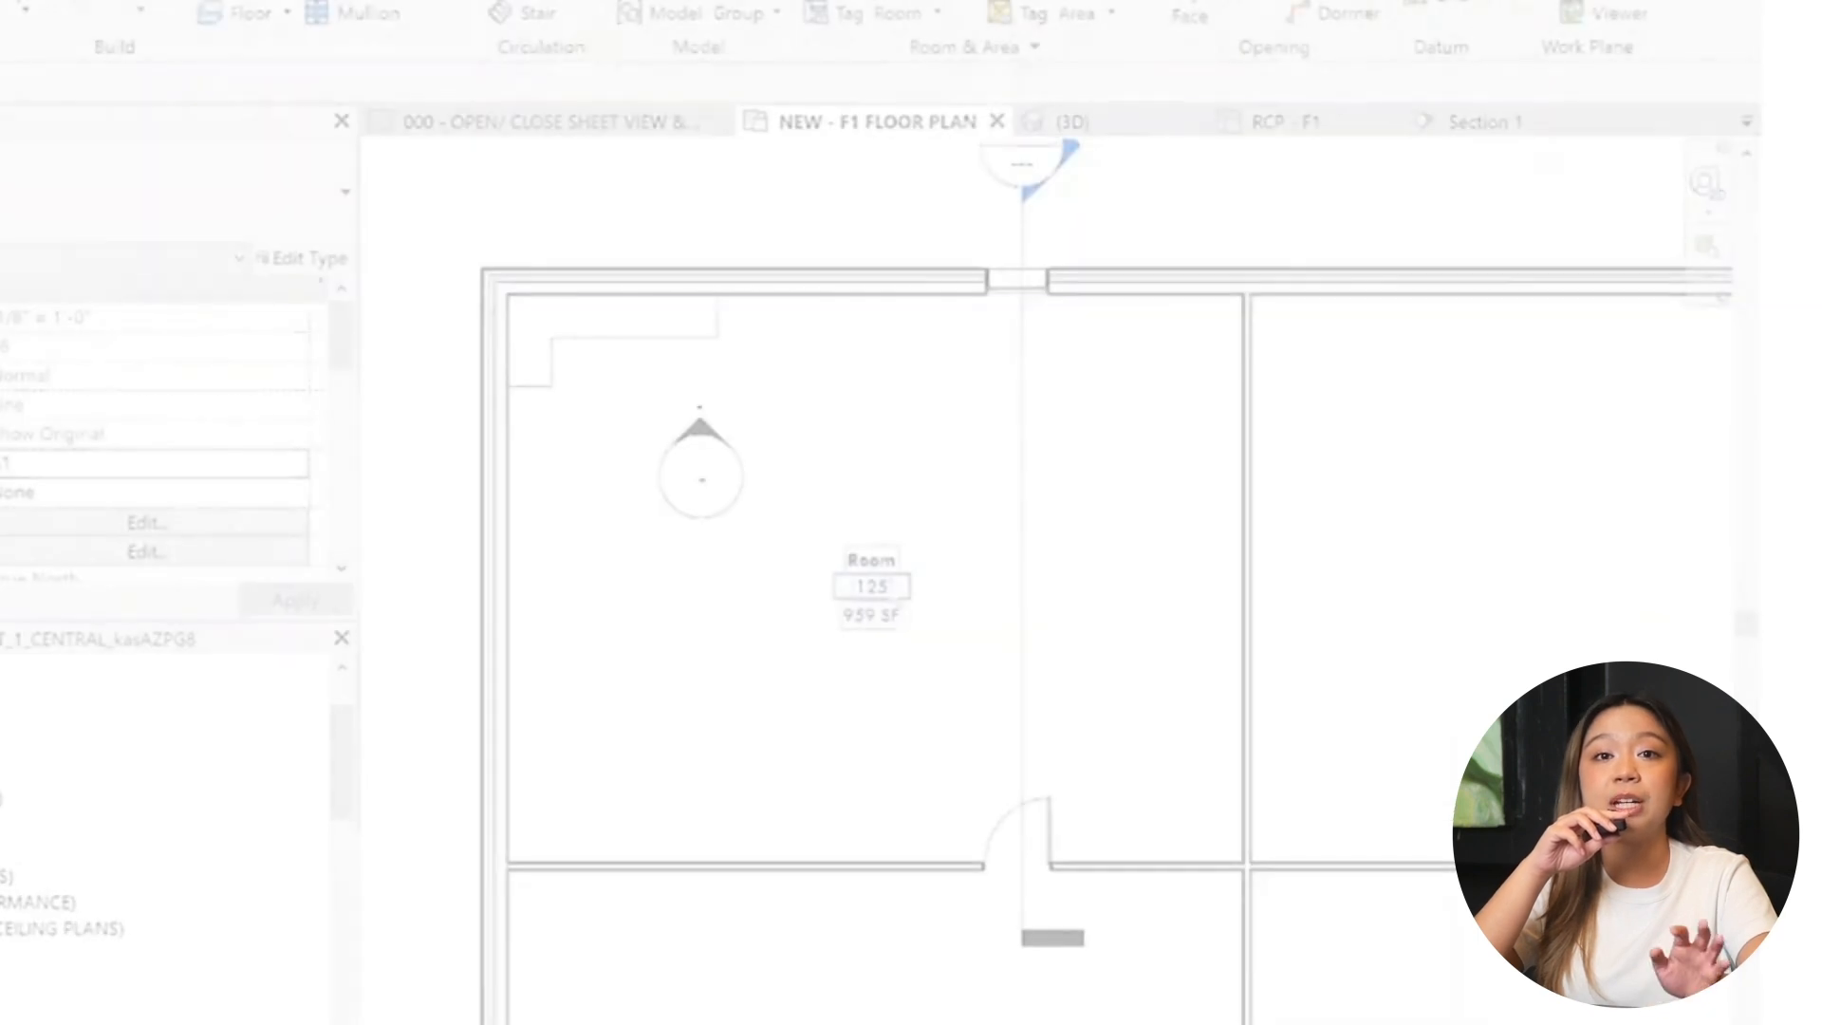
pyautogui.click(867, 642)
pyautogui.click(866, 590)
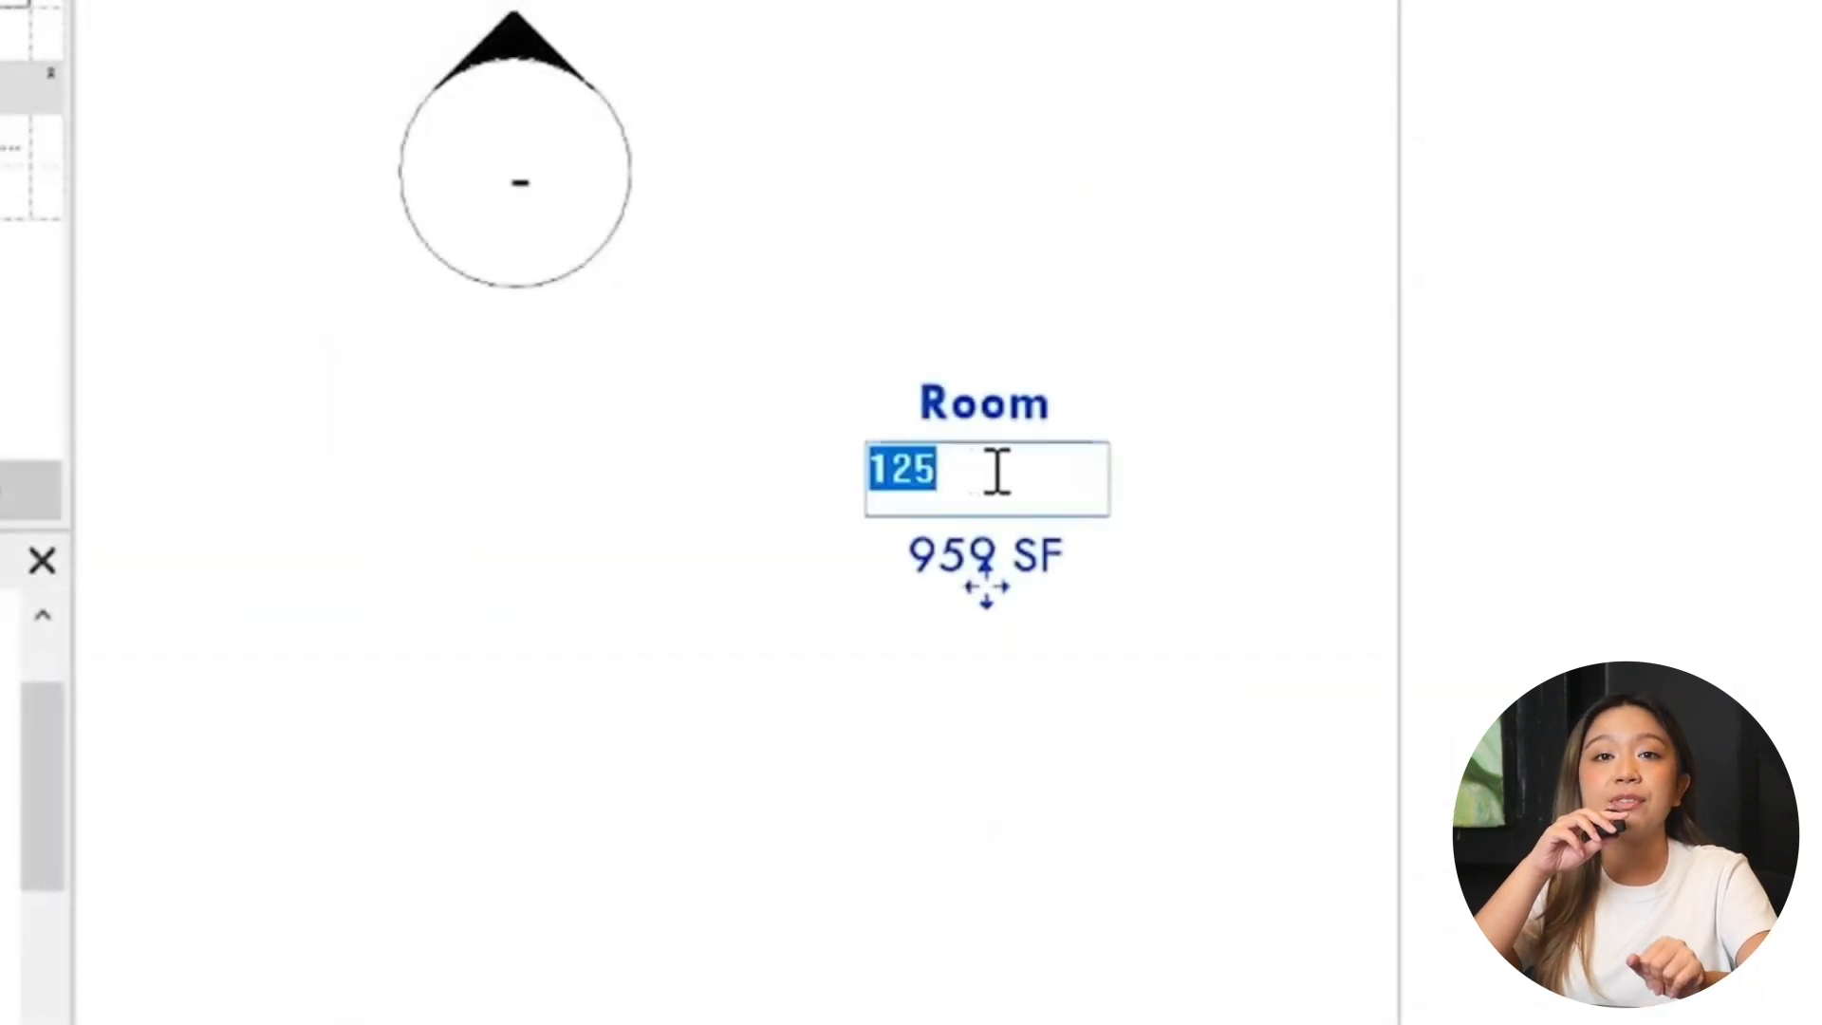
pyautogui.write('001')
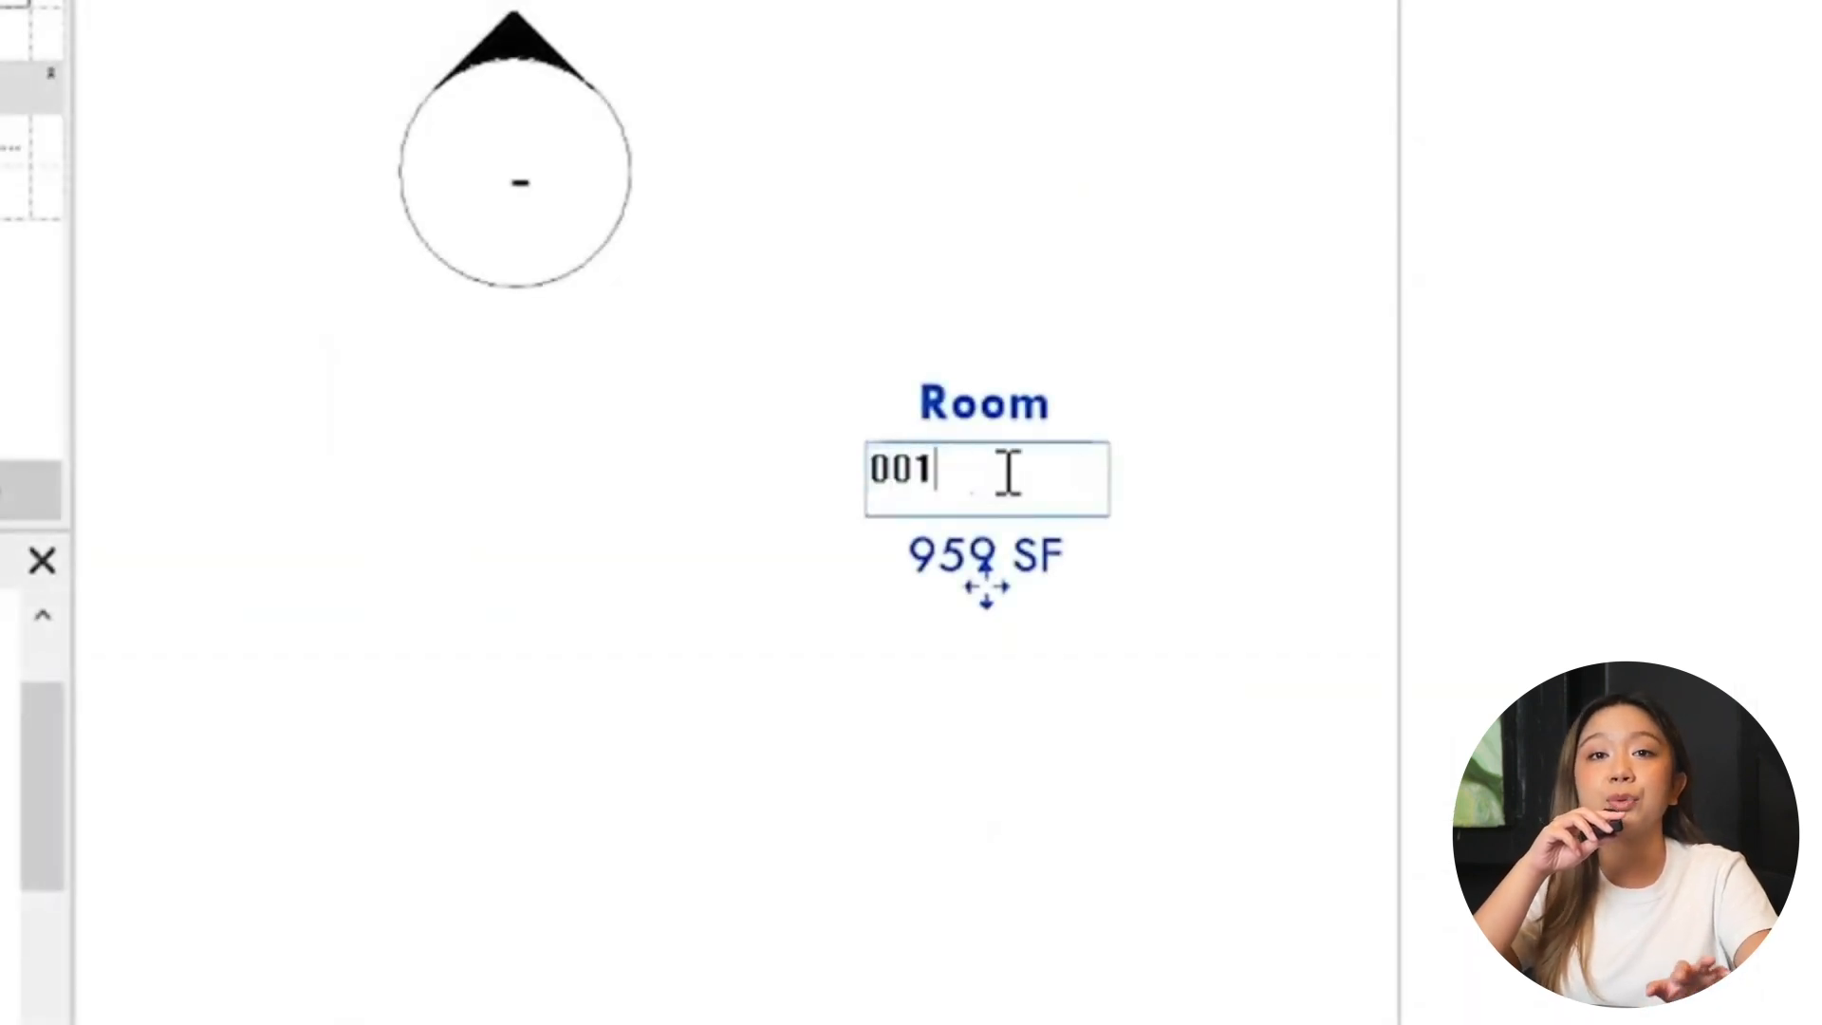
pyautogui.press('Return')
pyautogui.click(1044, 379)
pyautogui.write('LIVING ROOM')
pyautogui.press('Return')
pyautogui.click(1253, 290)
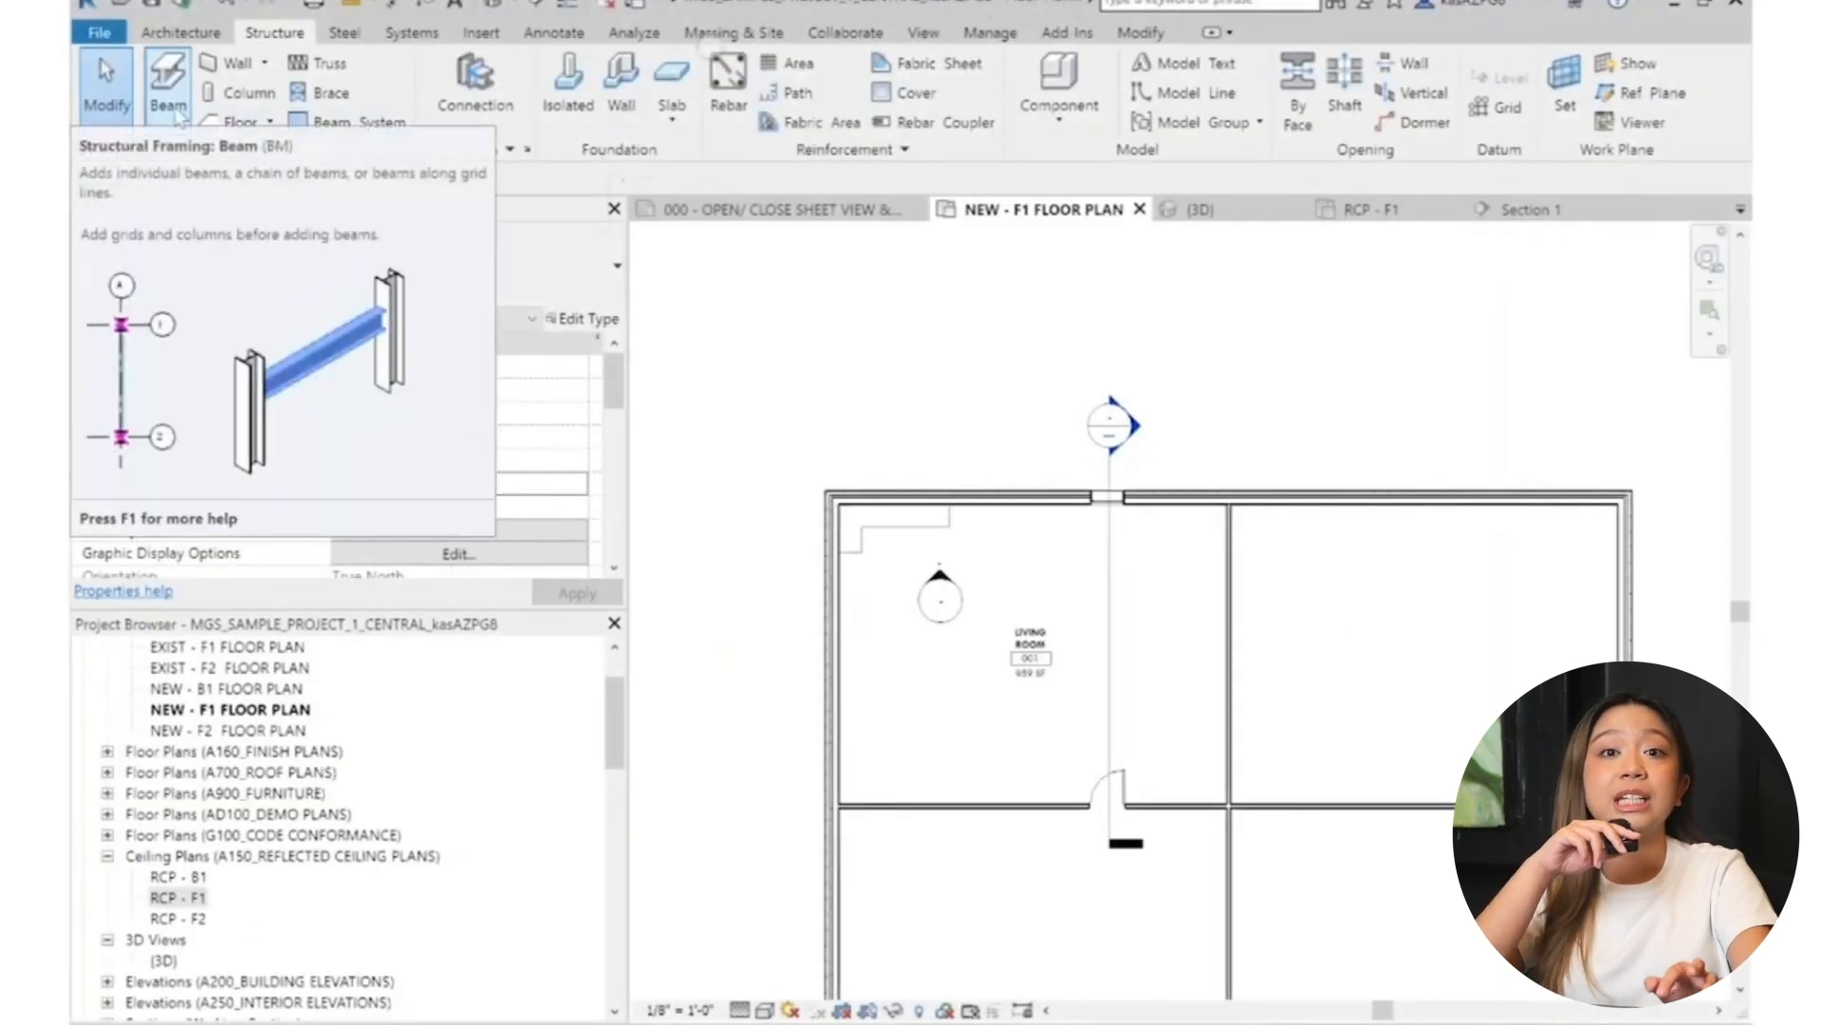
# Step: Start the structural Beam command in the NEW - F1 FLOOR PLAN view
pyautogui.click(176, 115)
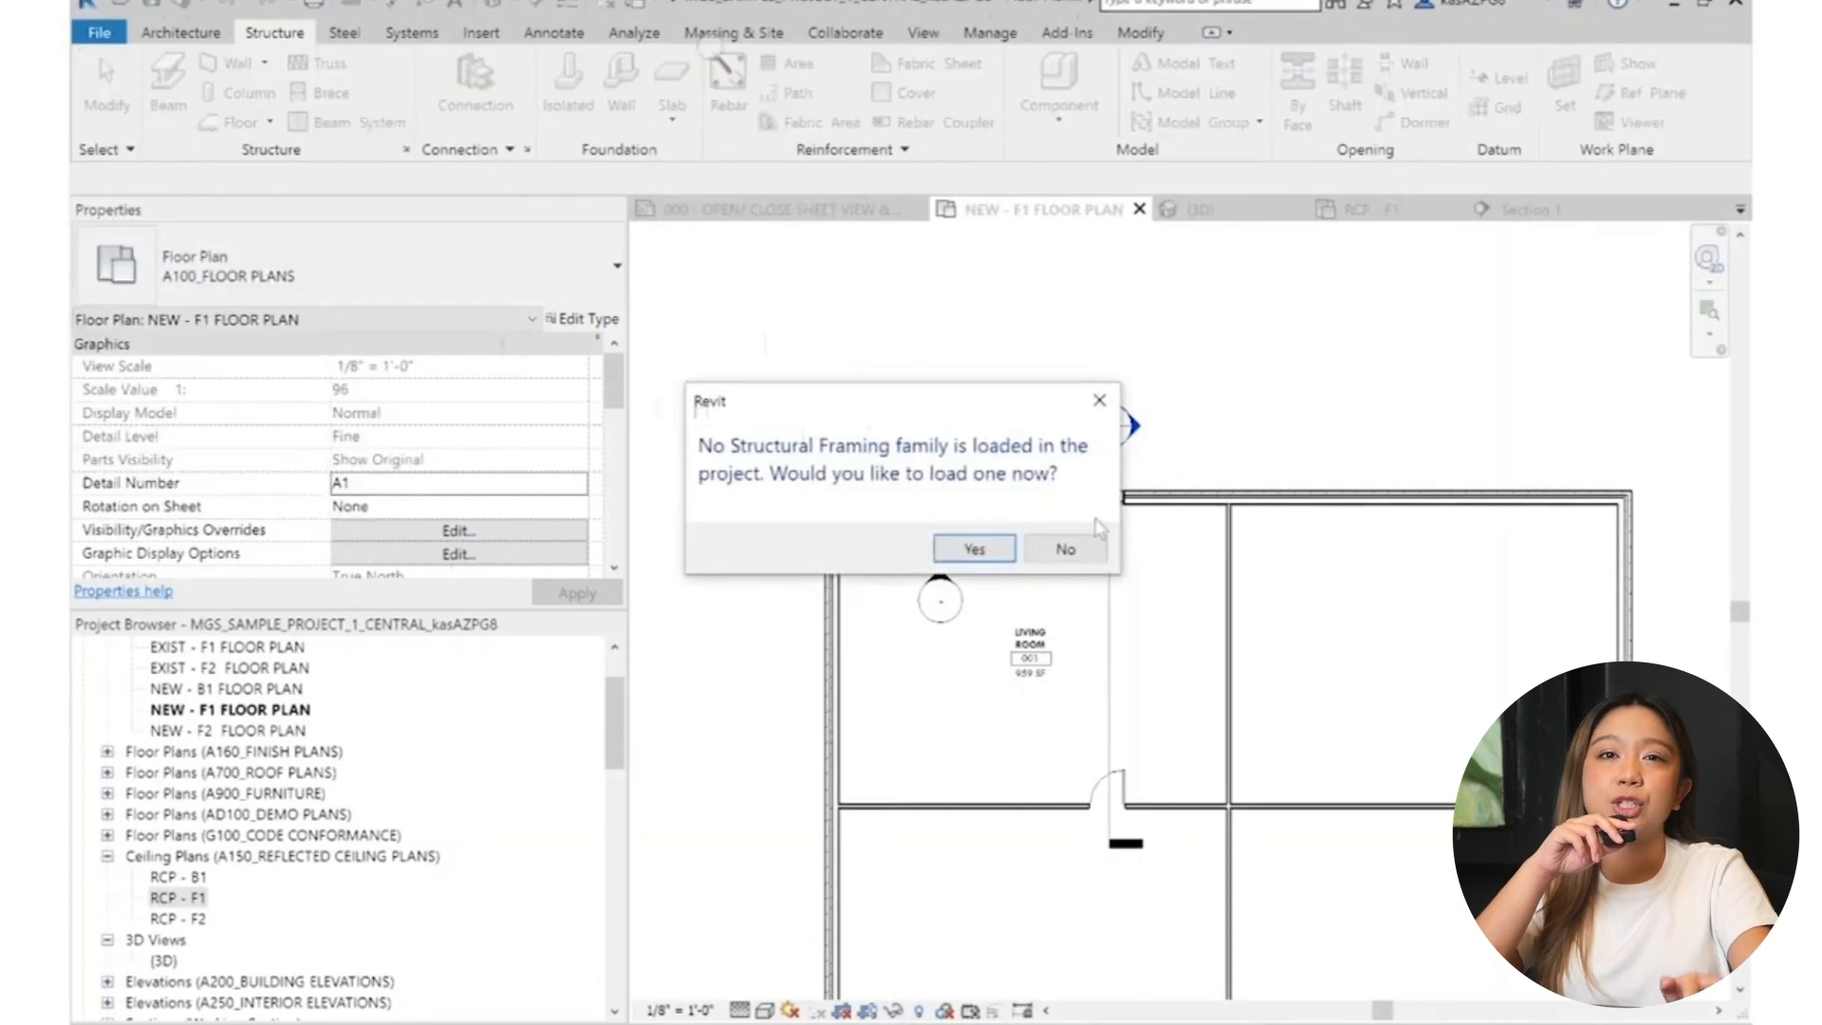